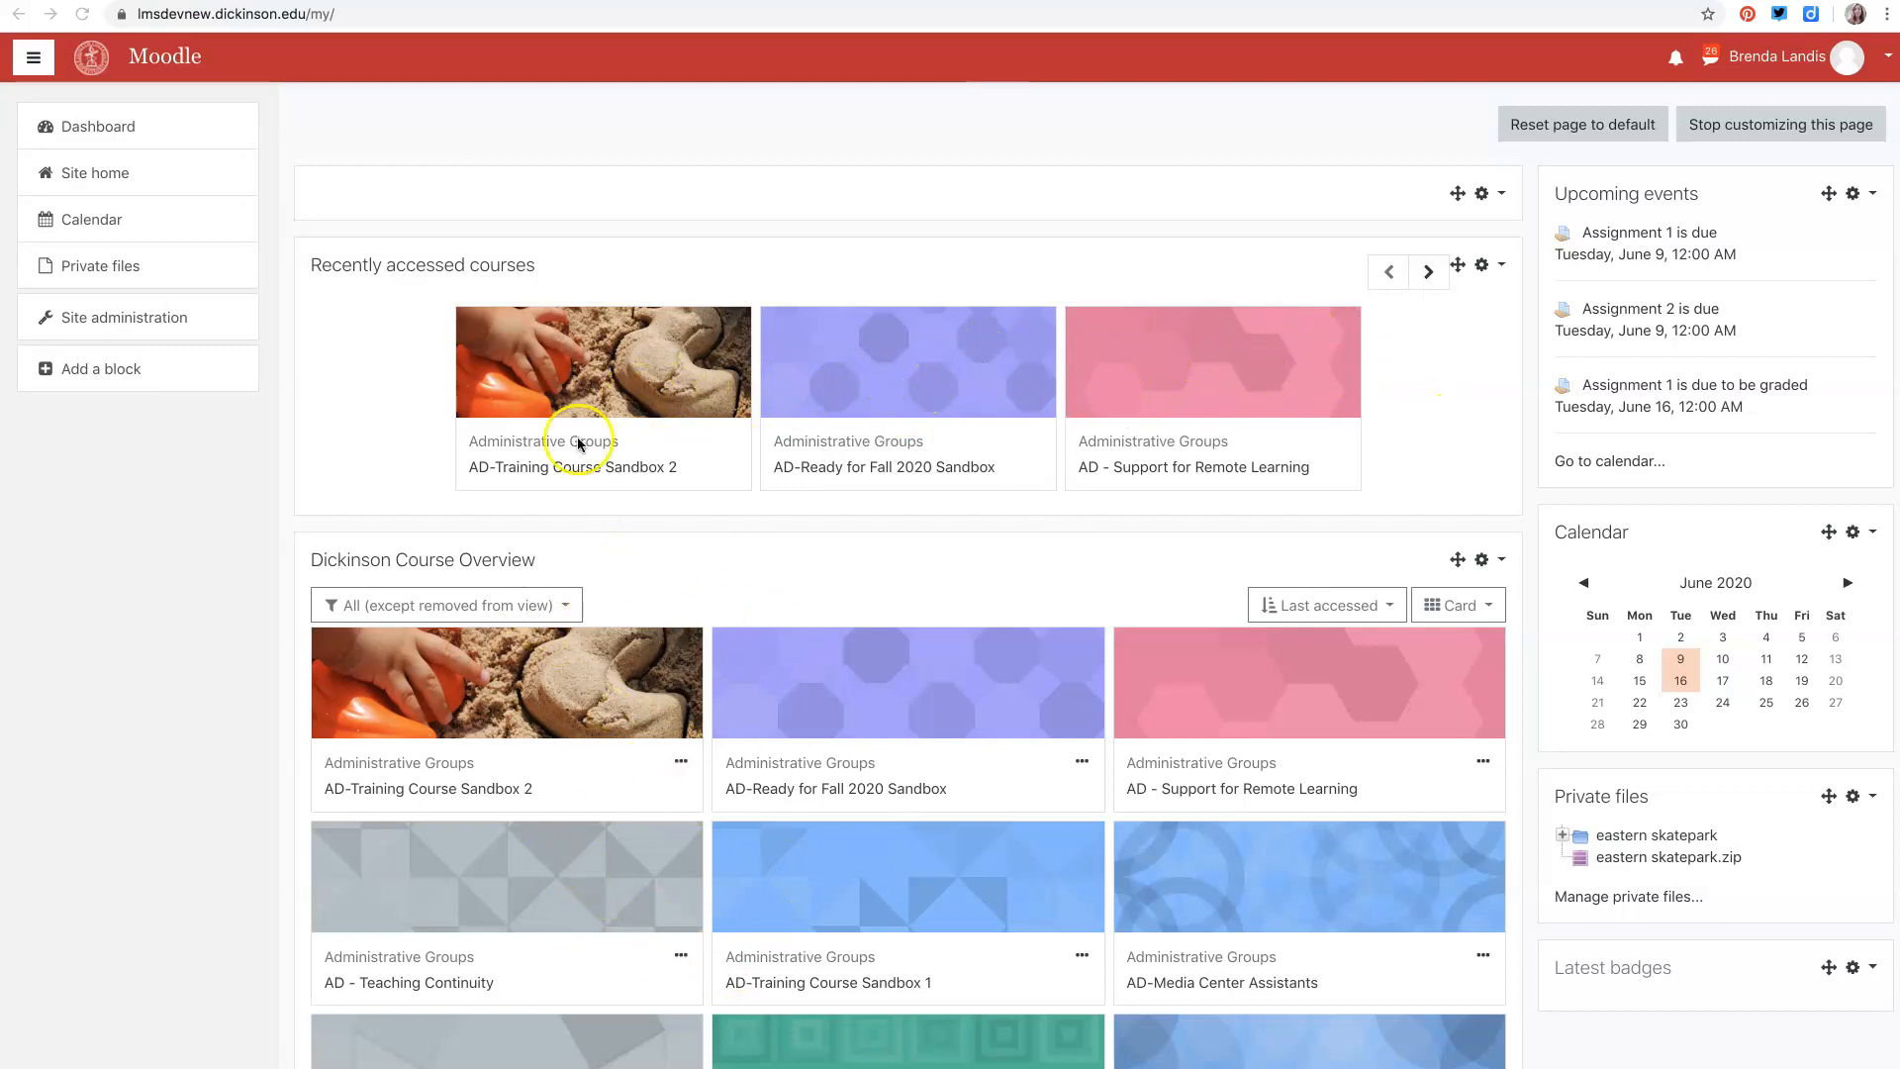
- Open the AD-Training Course Sandbox 2 course and go to its participants list
left_click(545, 395)
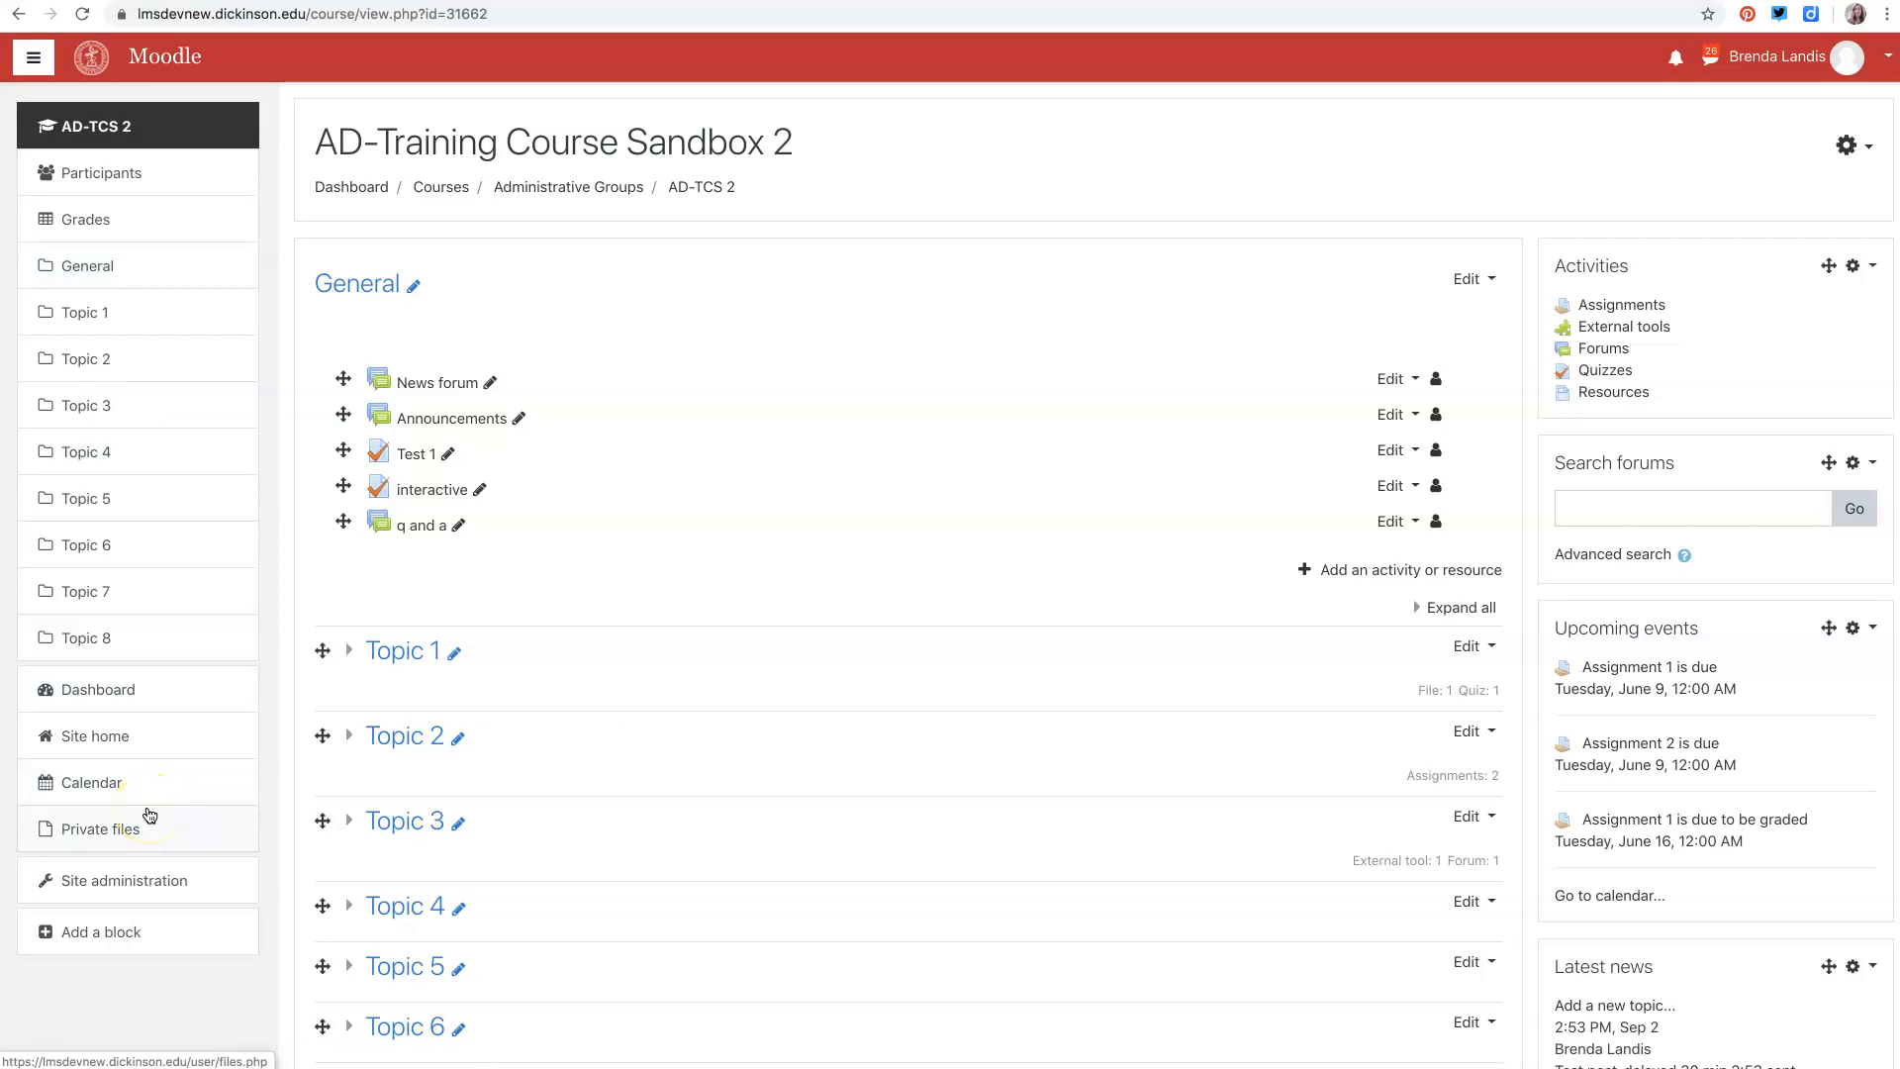
left_click(111, 132)
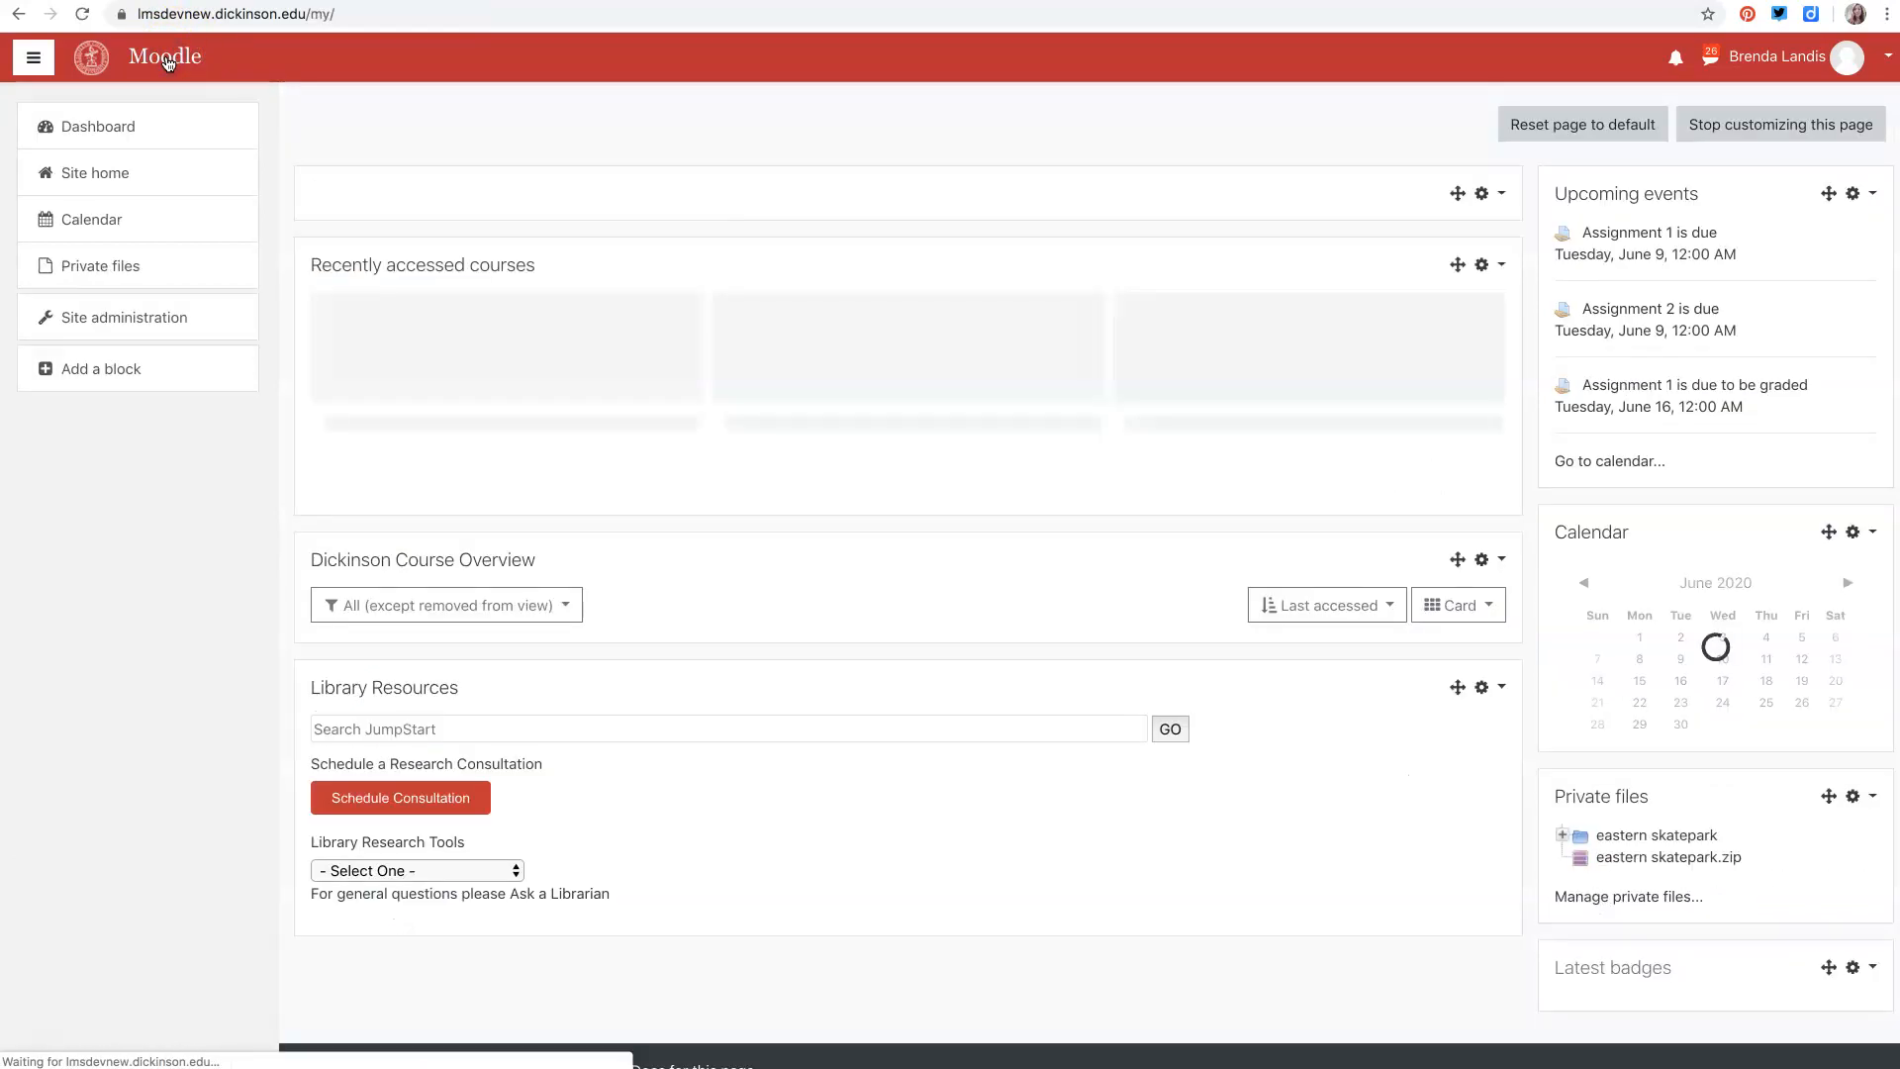
left_click(566, 396)
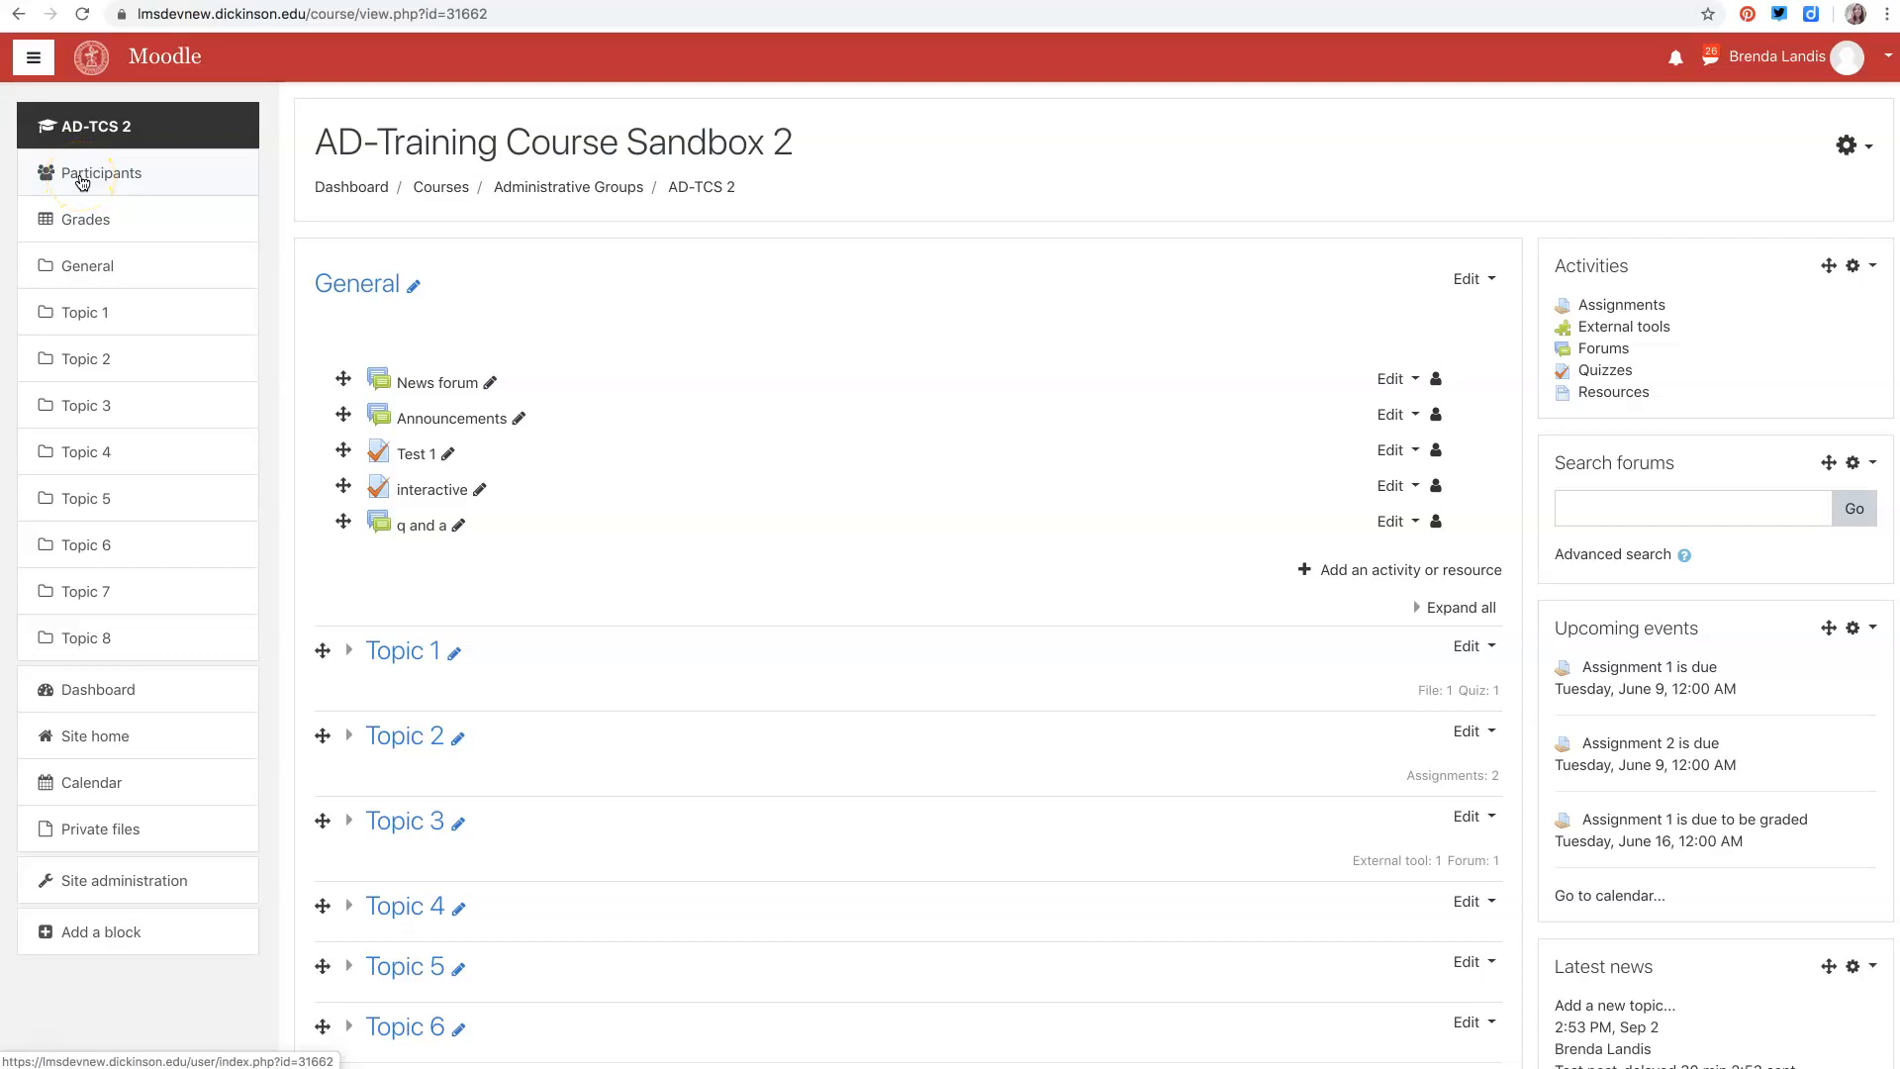
left_click(82, 178)
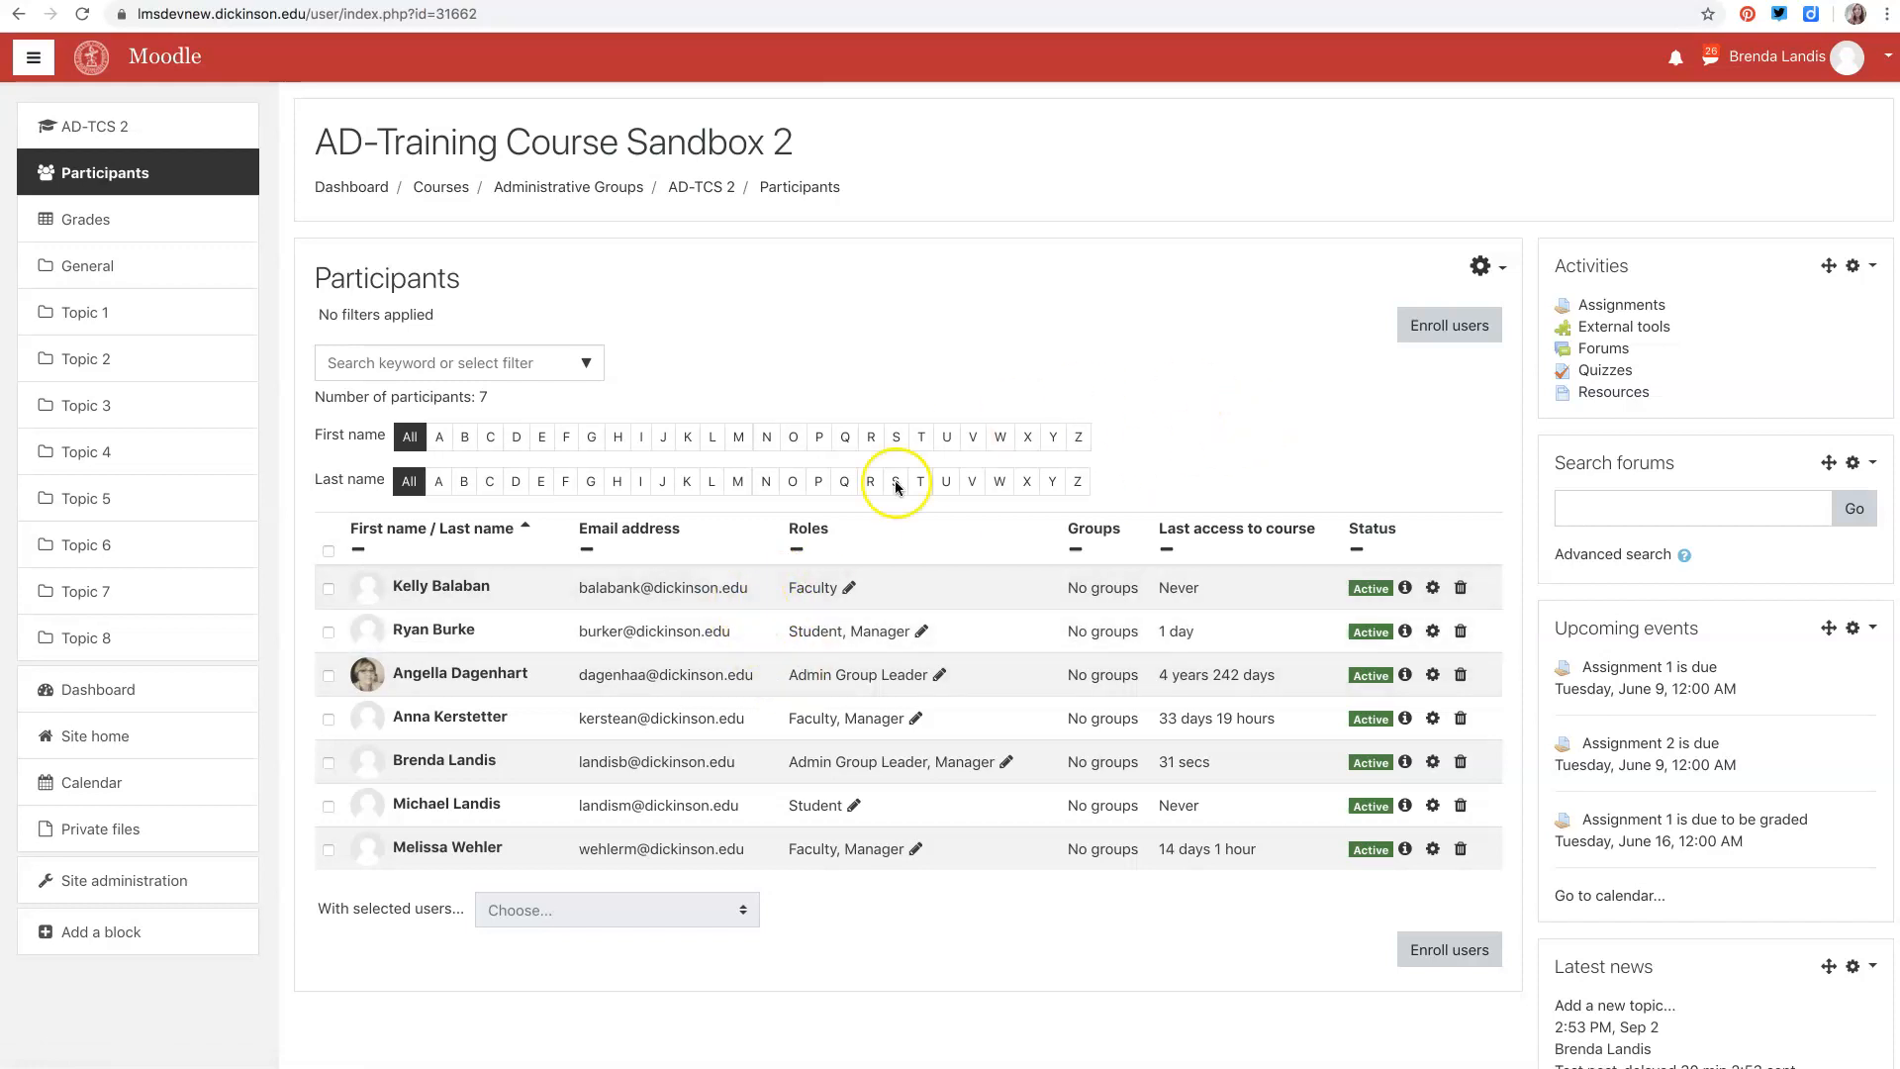
left_click(1439, 331)
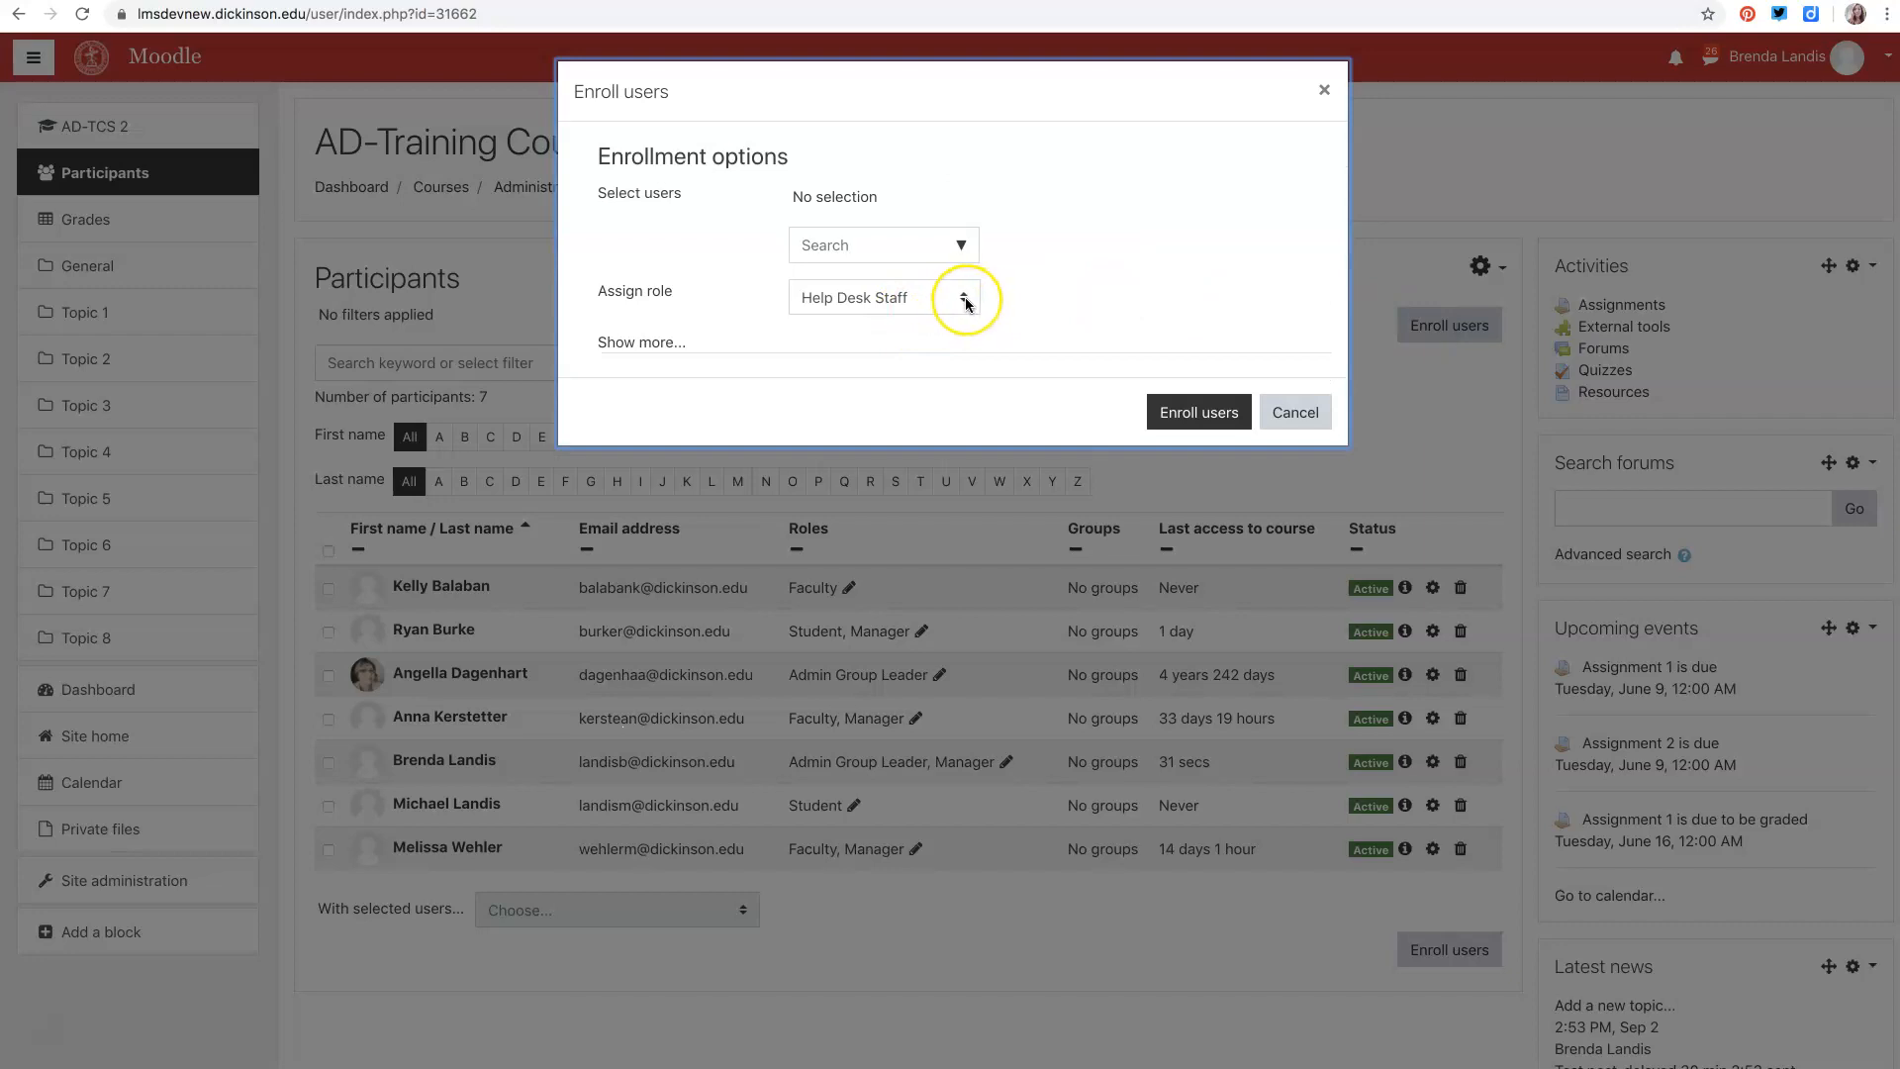
left_click(967, 302)
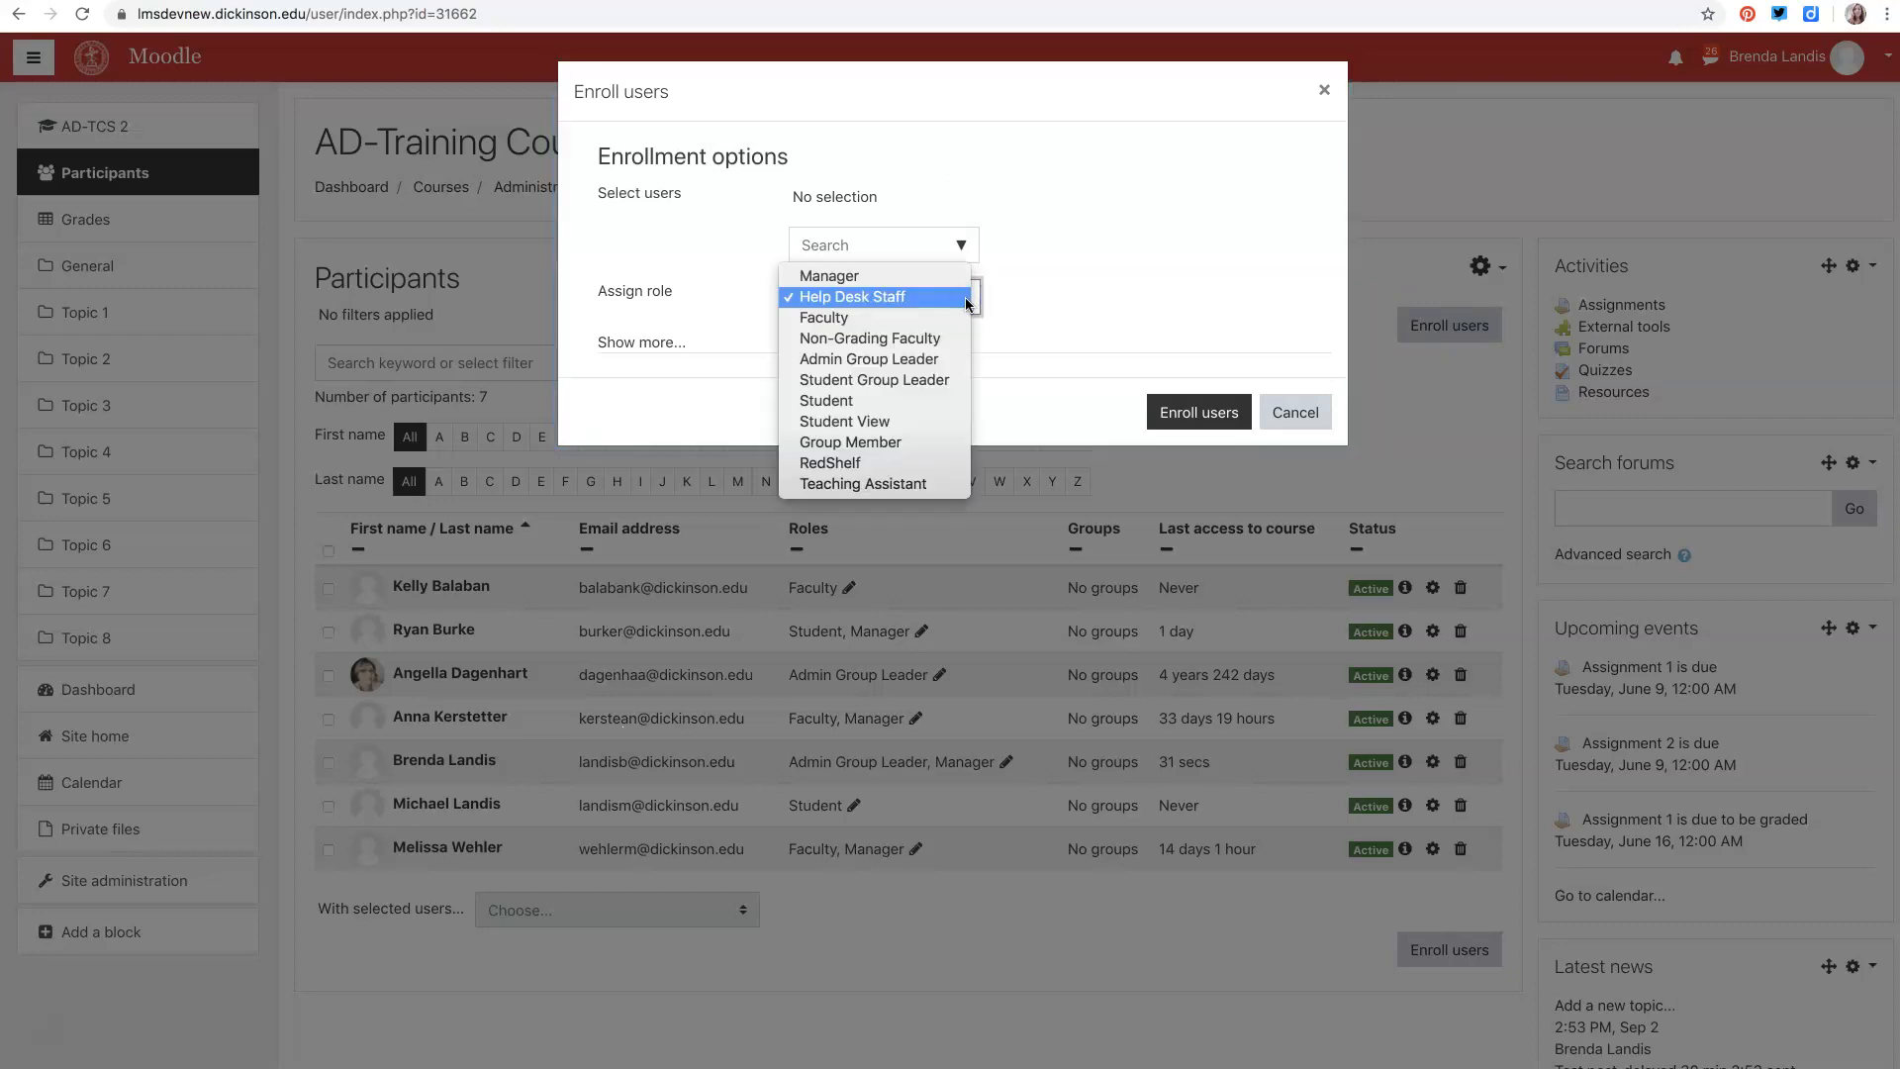
left_click(821, 424)
left_click(849, 254)
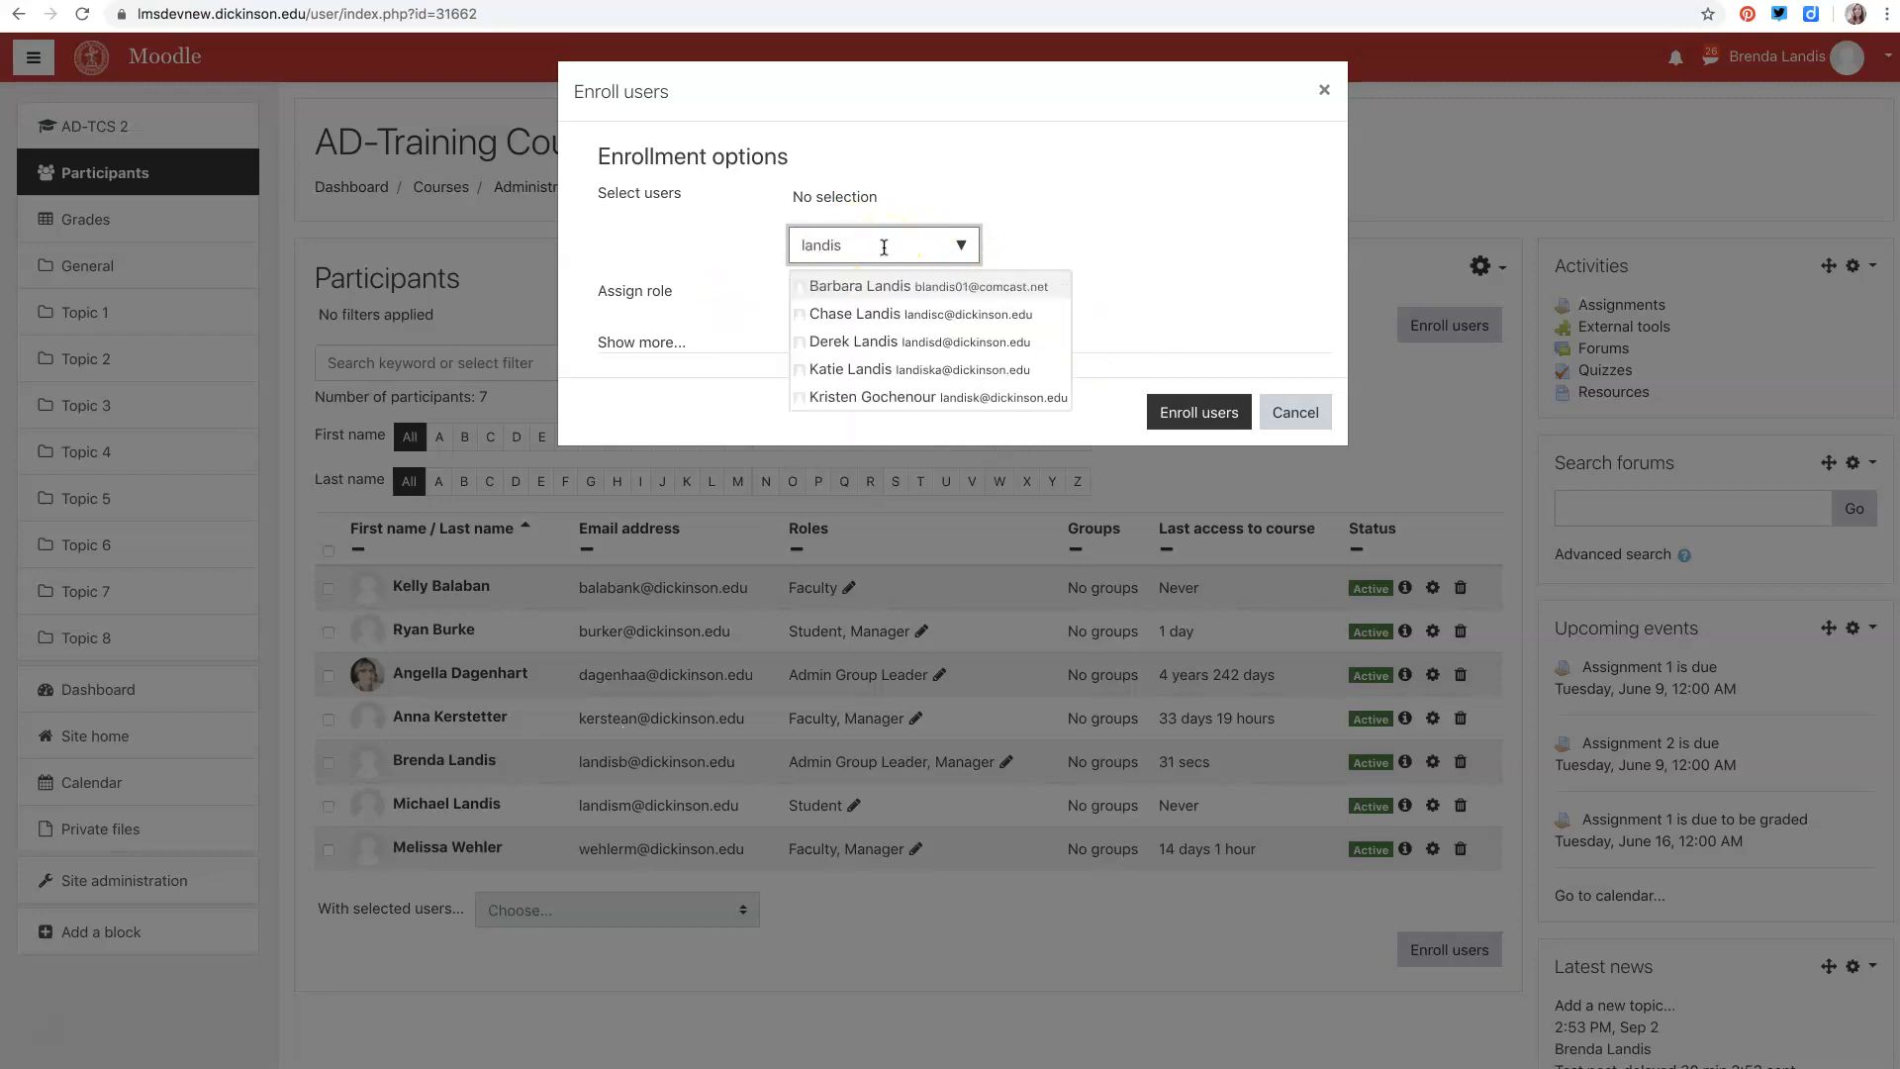
left_click(877, 379)
left_click(1169, 316)
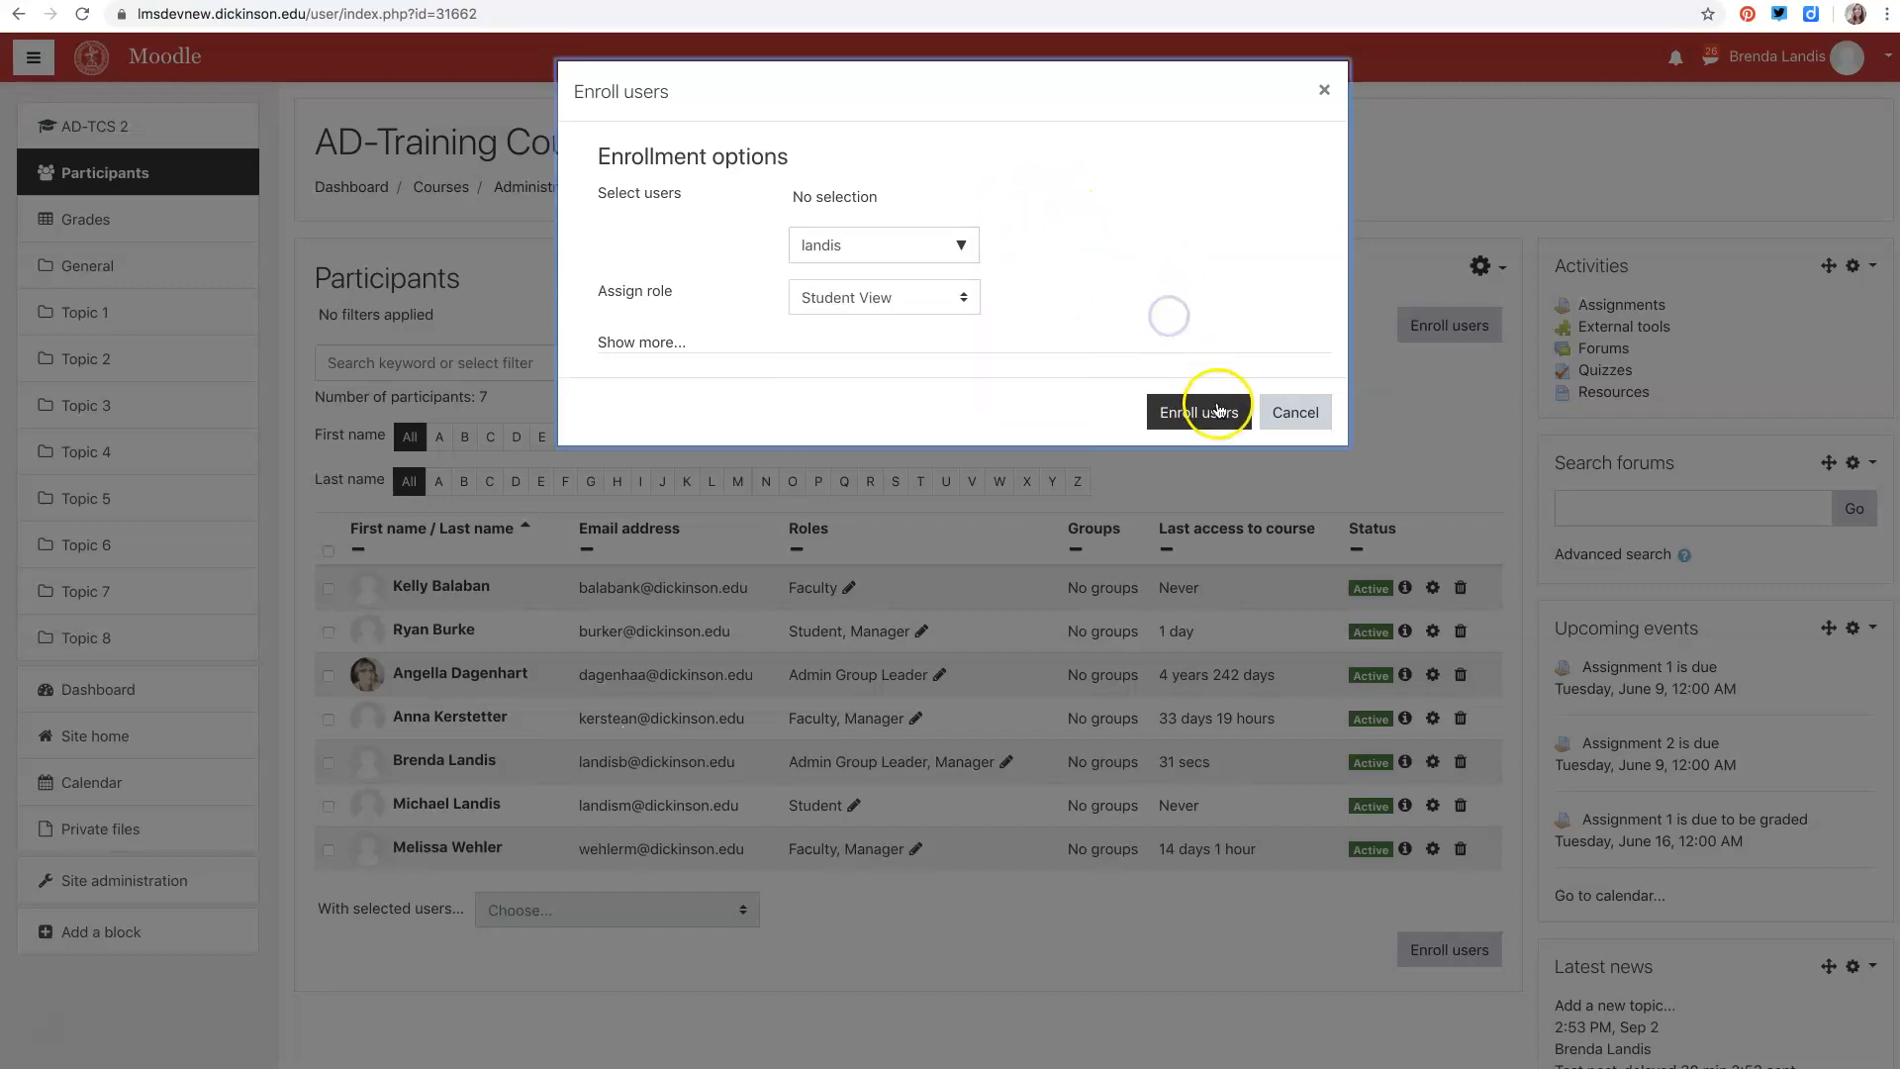
left_click(1309, 420)
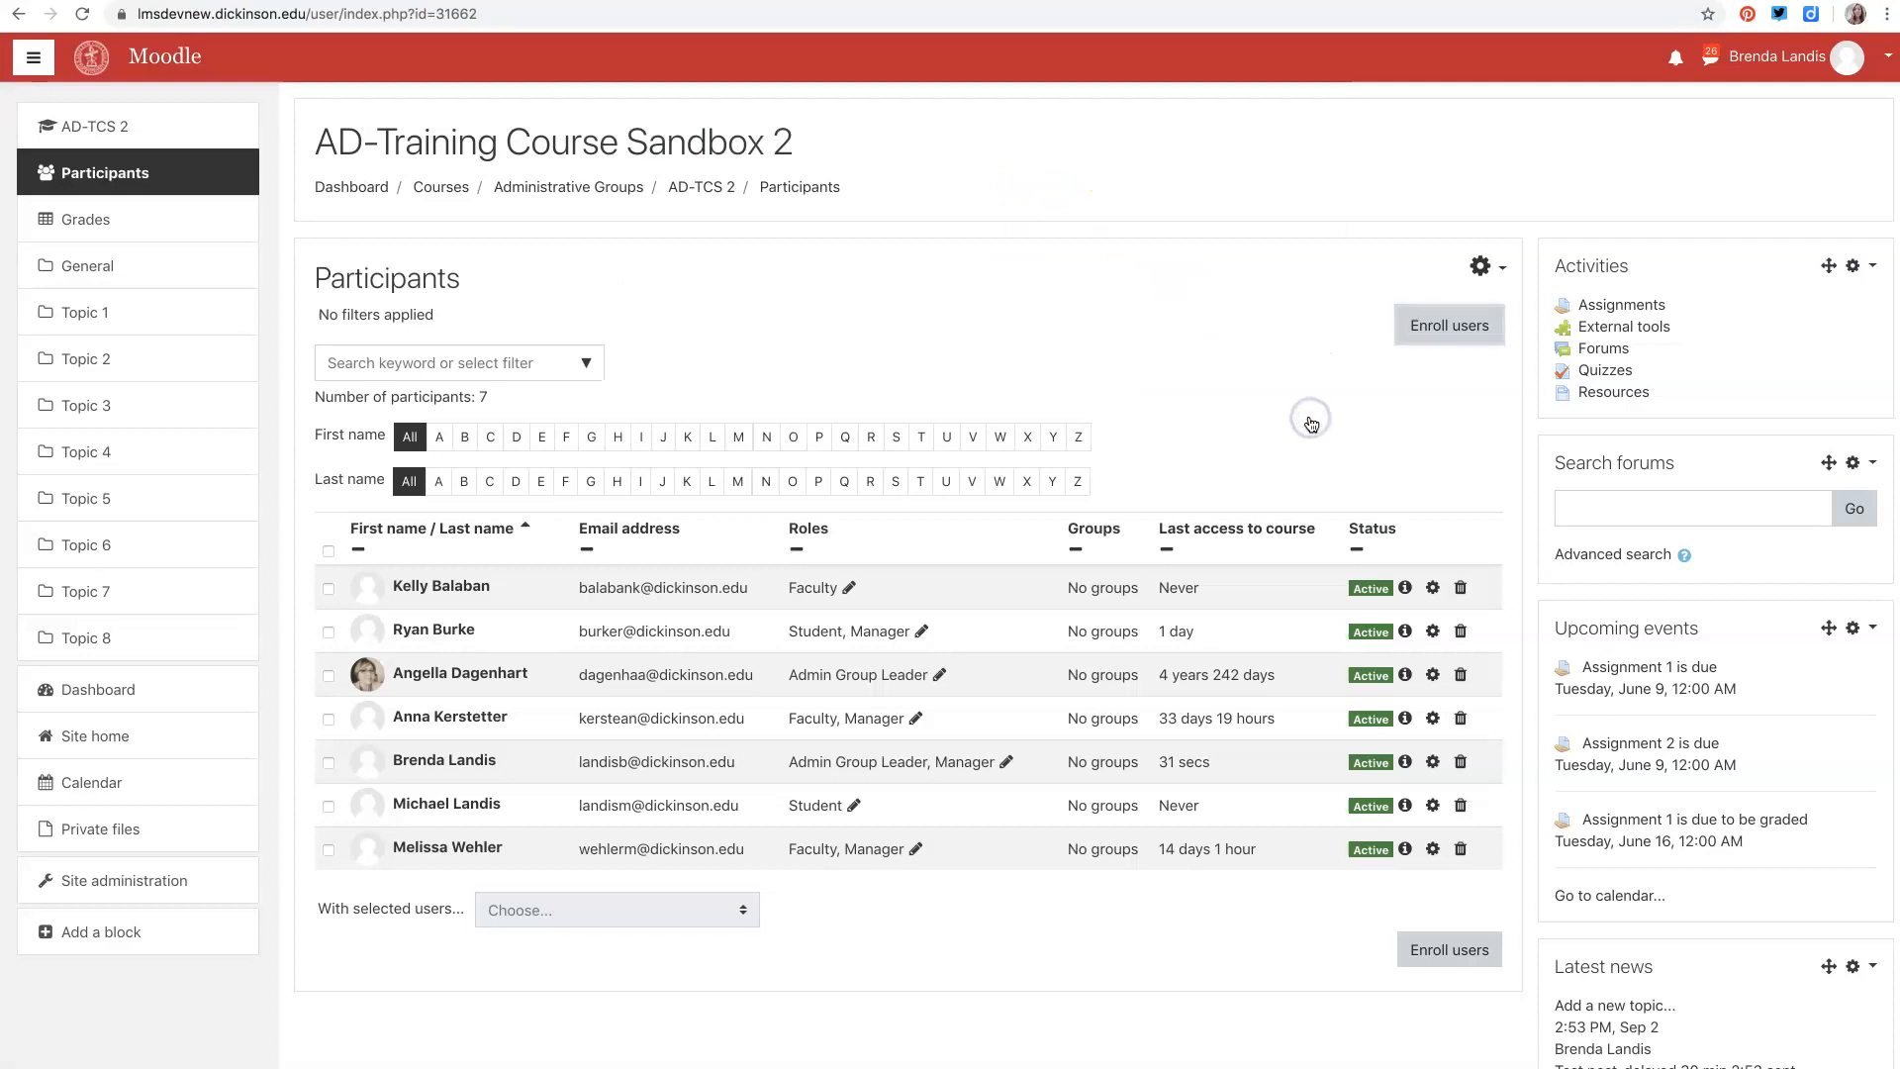
- Change the first listed participant's role assignment to Student, removing the Faculty role, and save
left_click(848, 590)
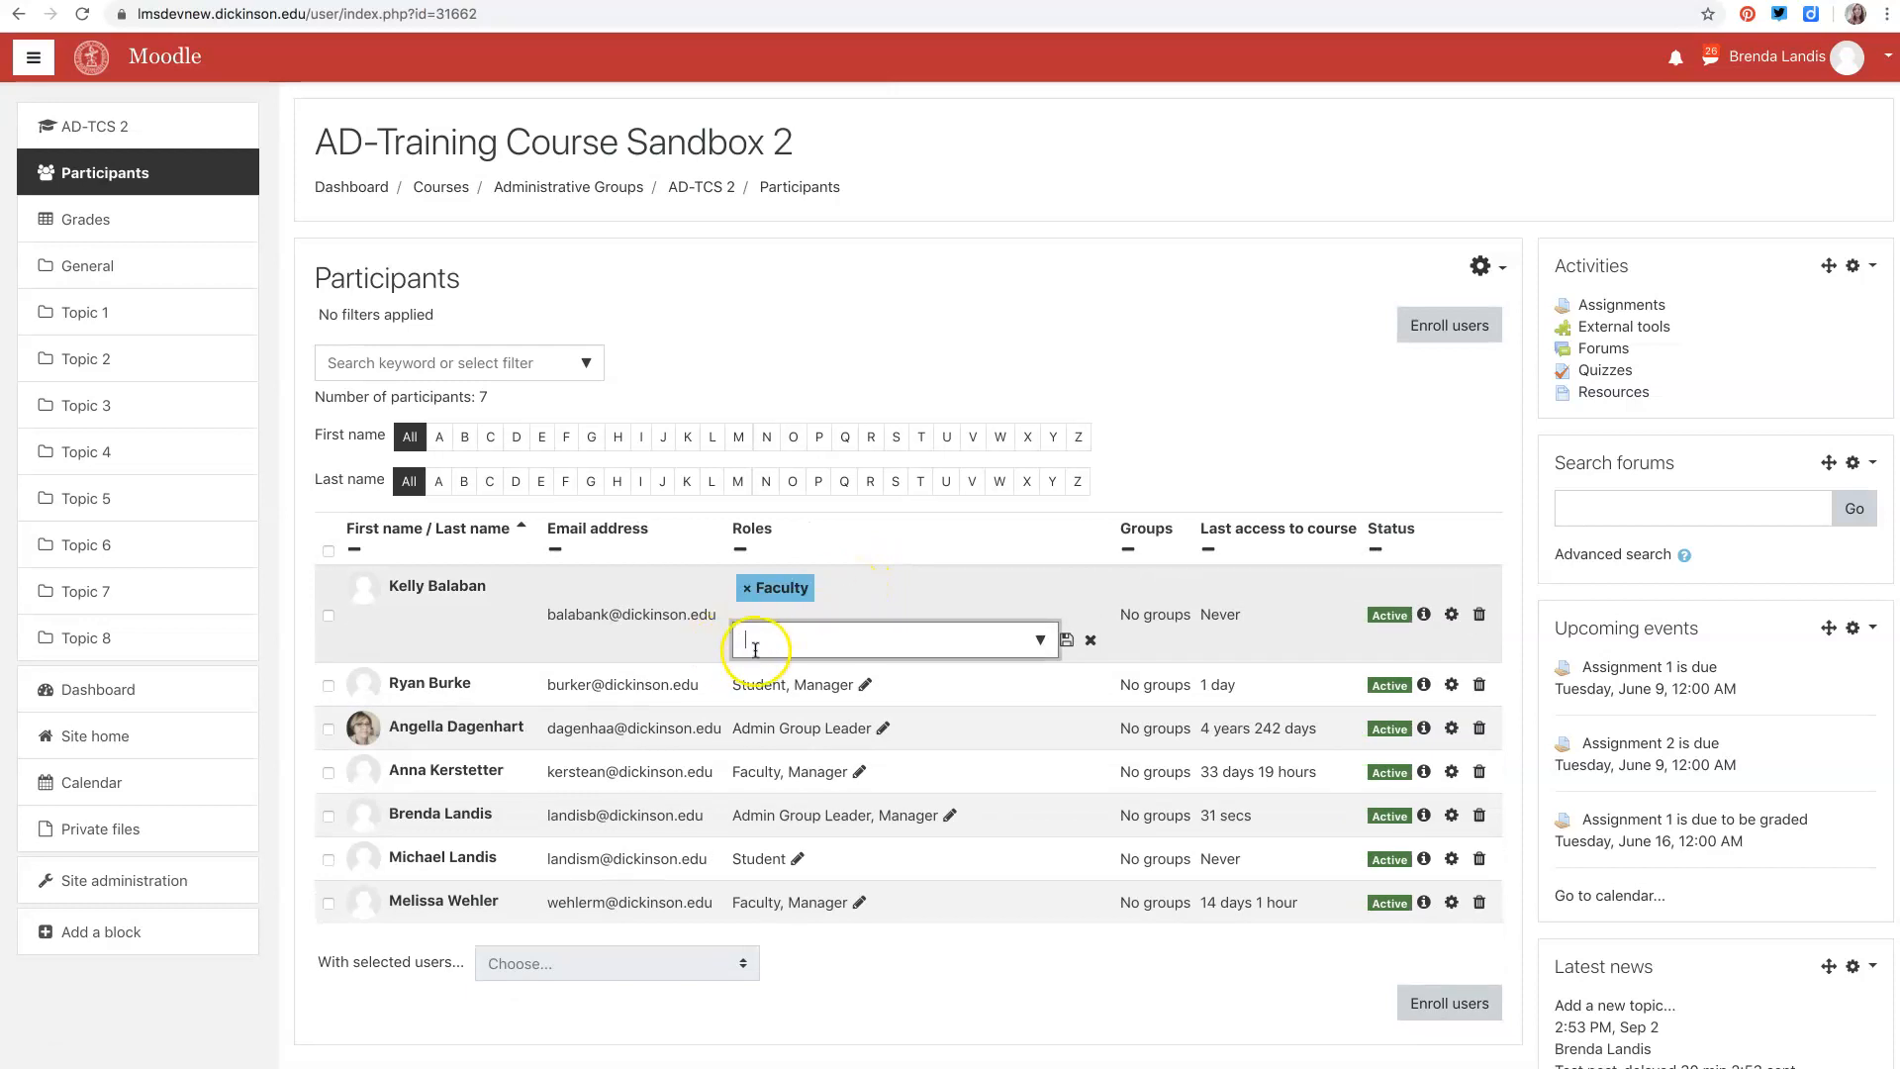
left_click(795, 640)
type("stud")
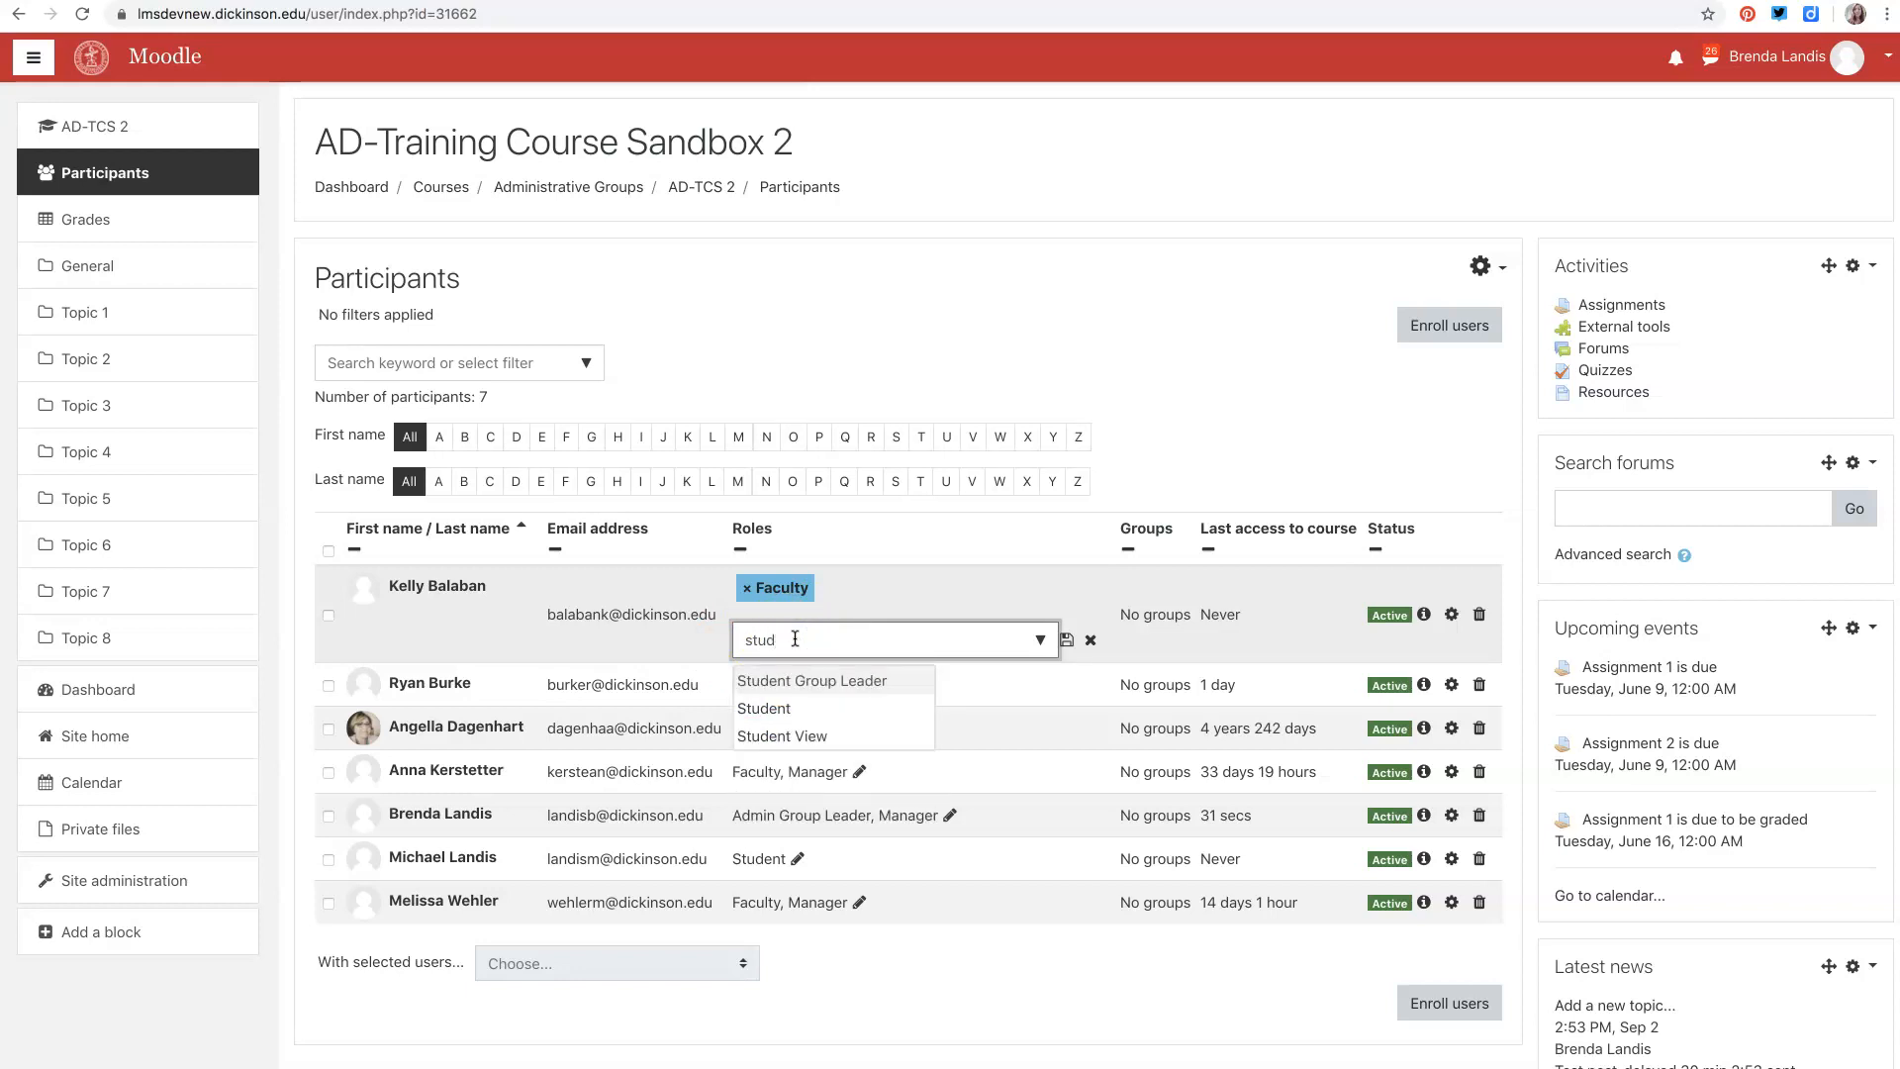
left_click(767, 708)
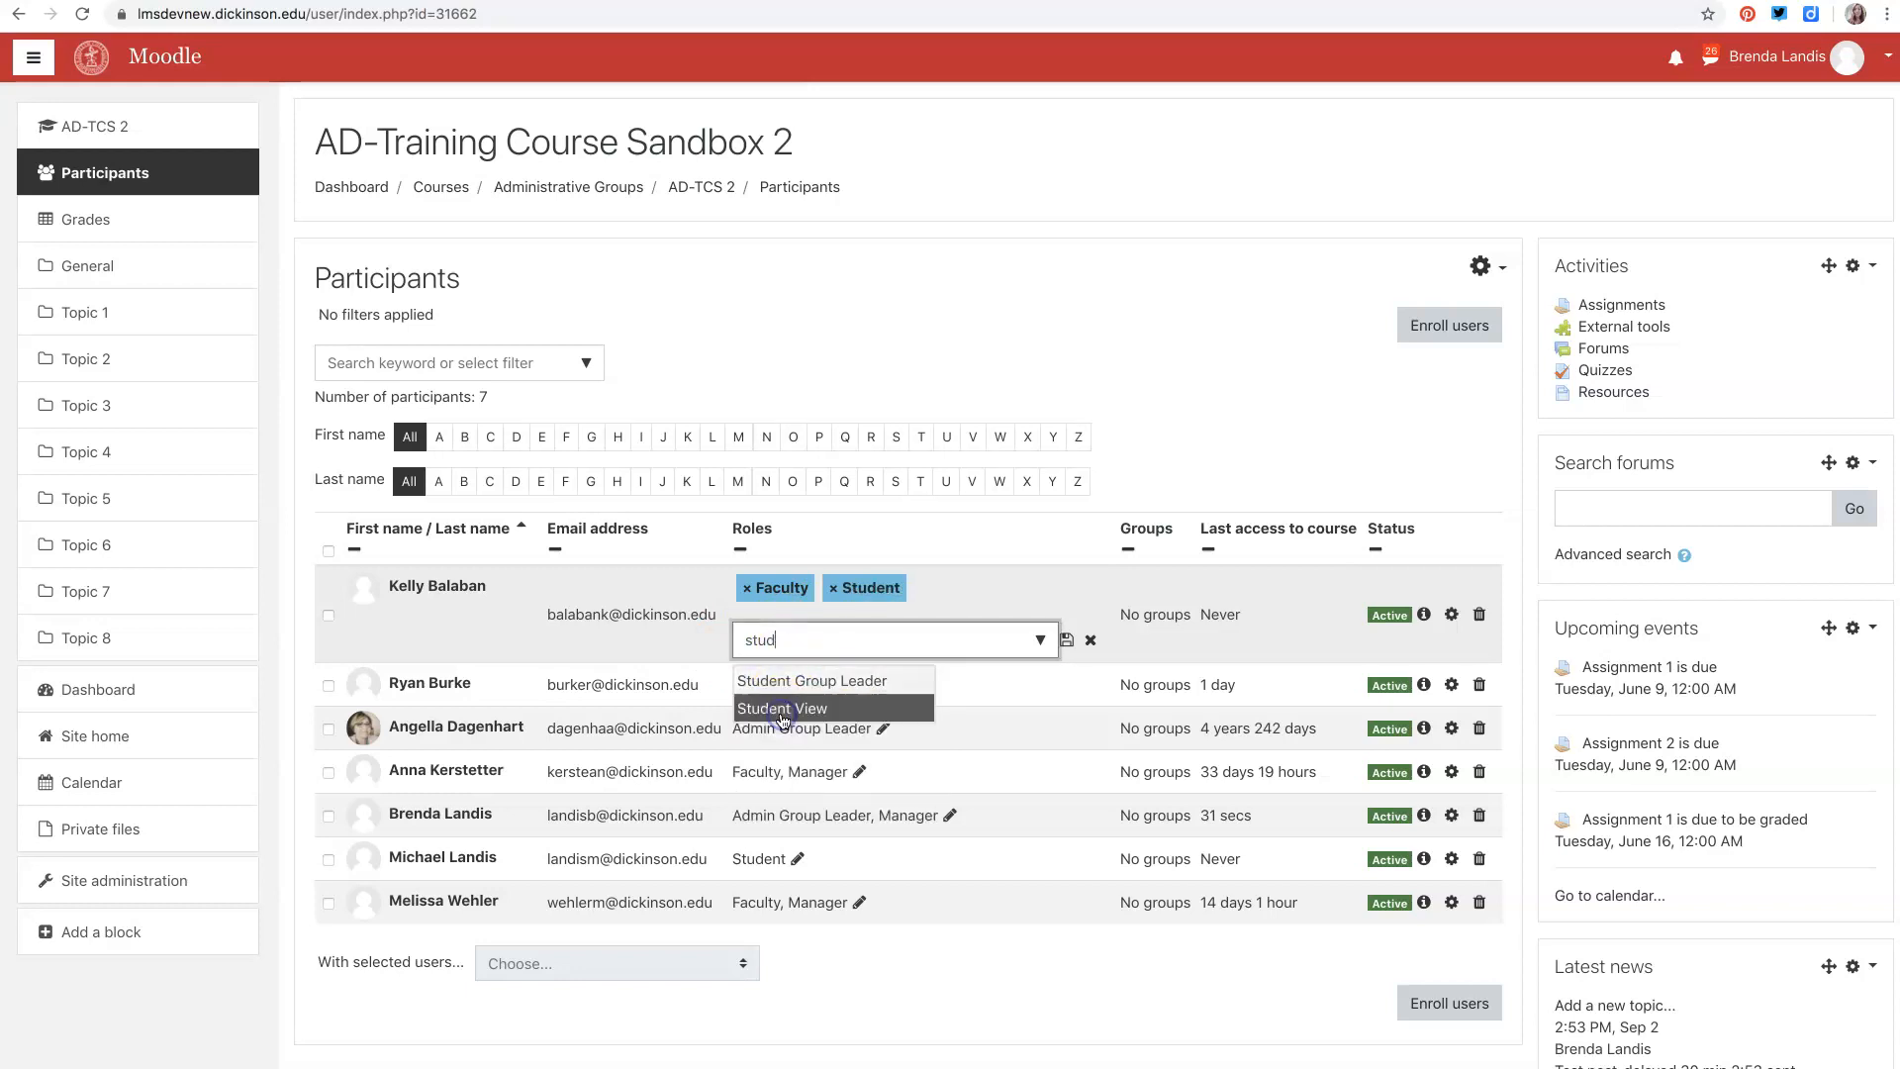
left_click(749, 590)
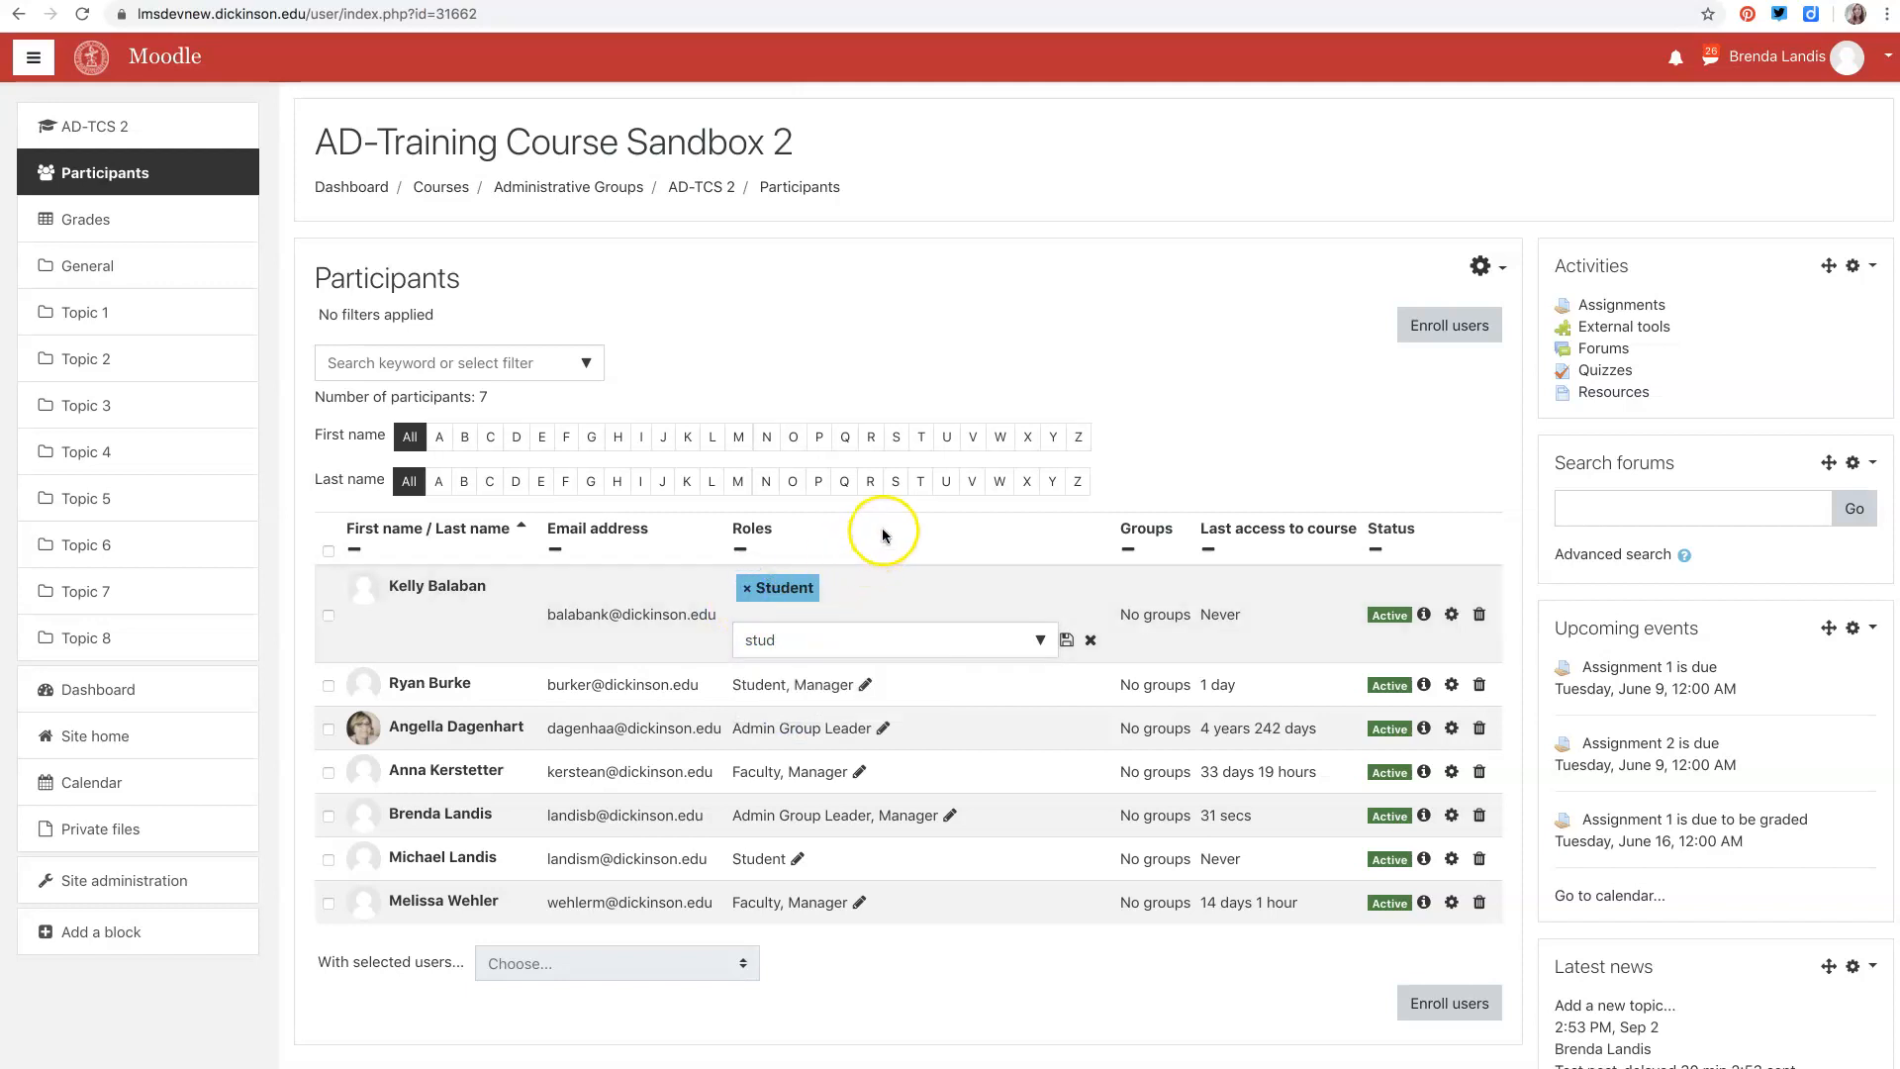
left_click(1067, 642)
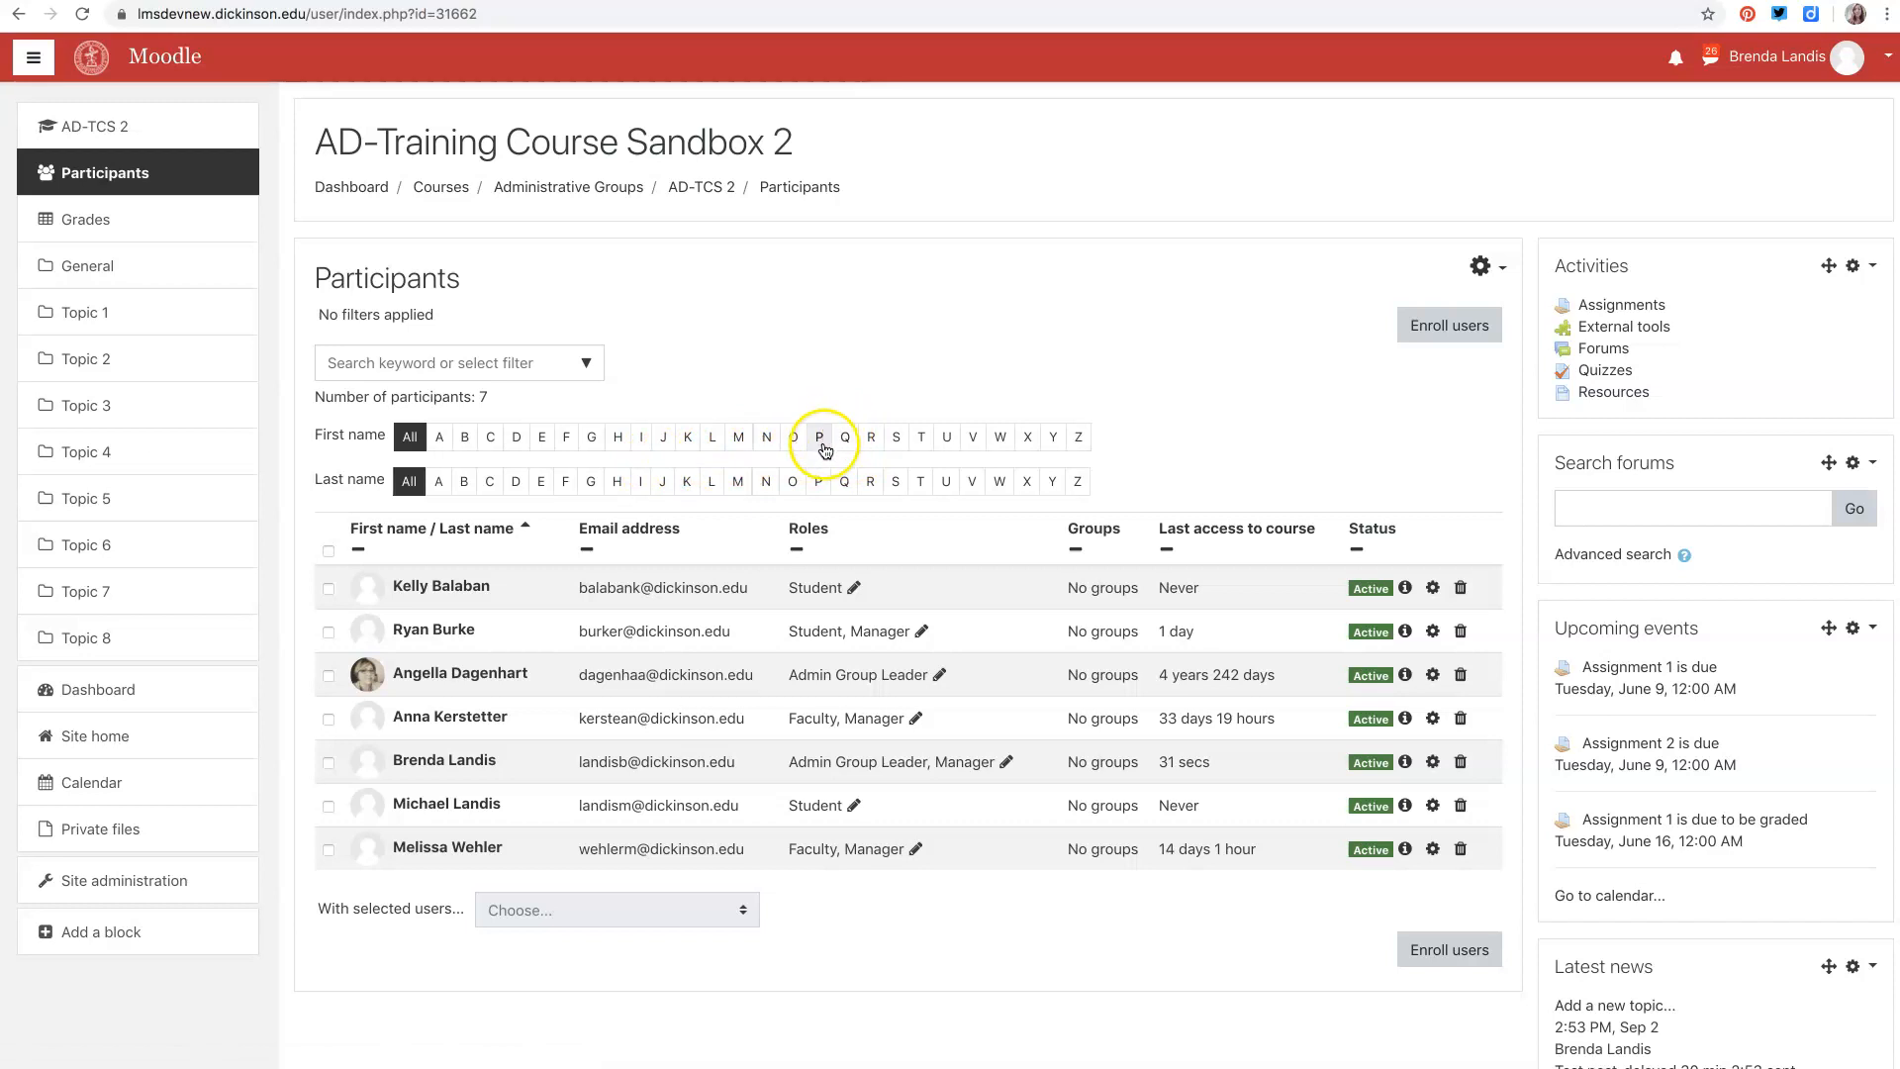
- Filter the participants list to last names starting with L and to the Faculty role
left_click(714, 483)
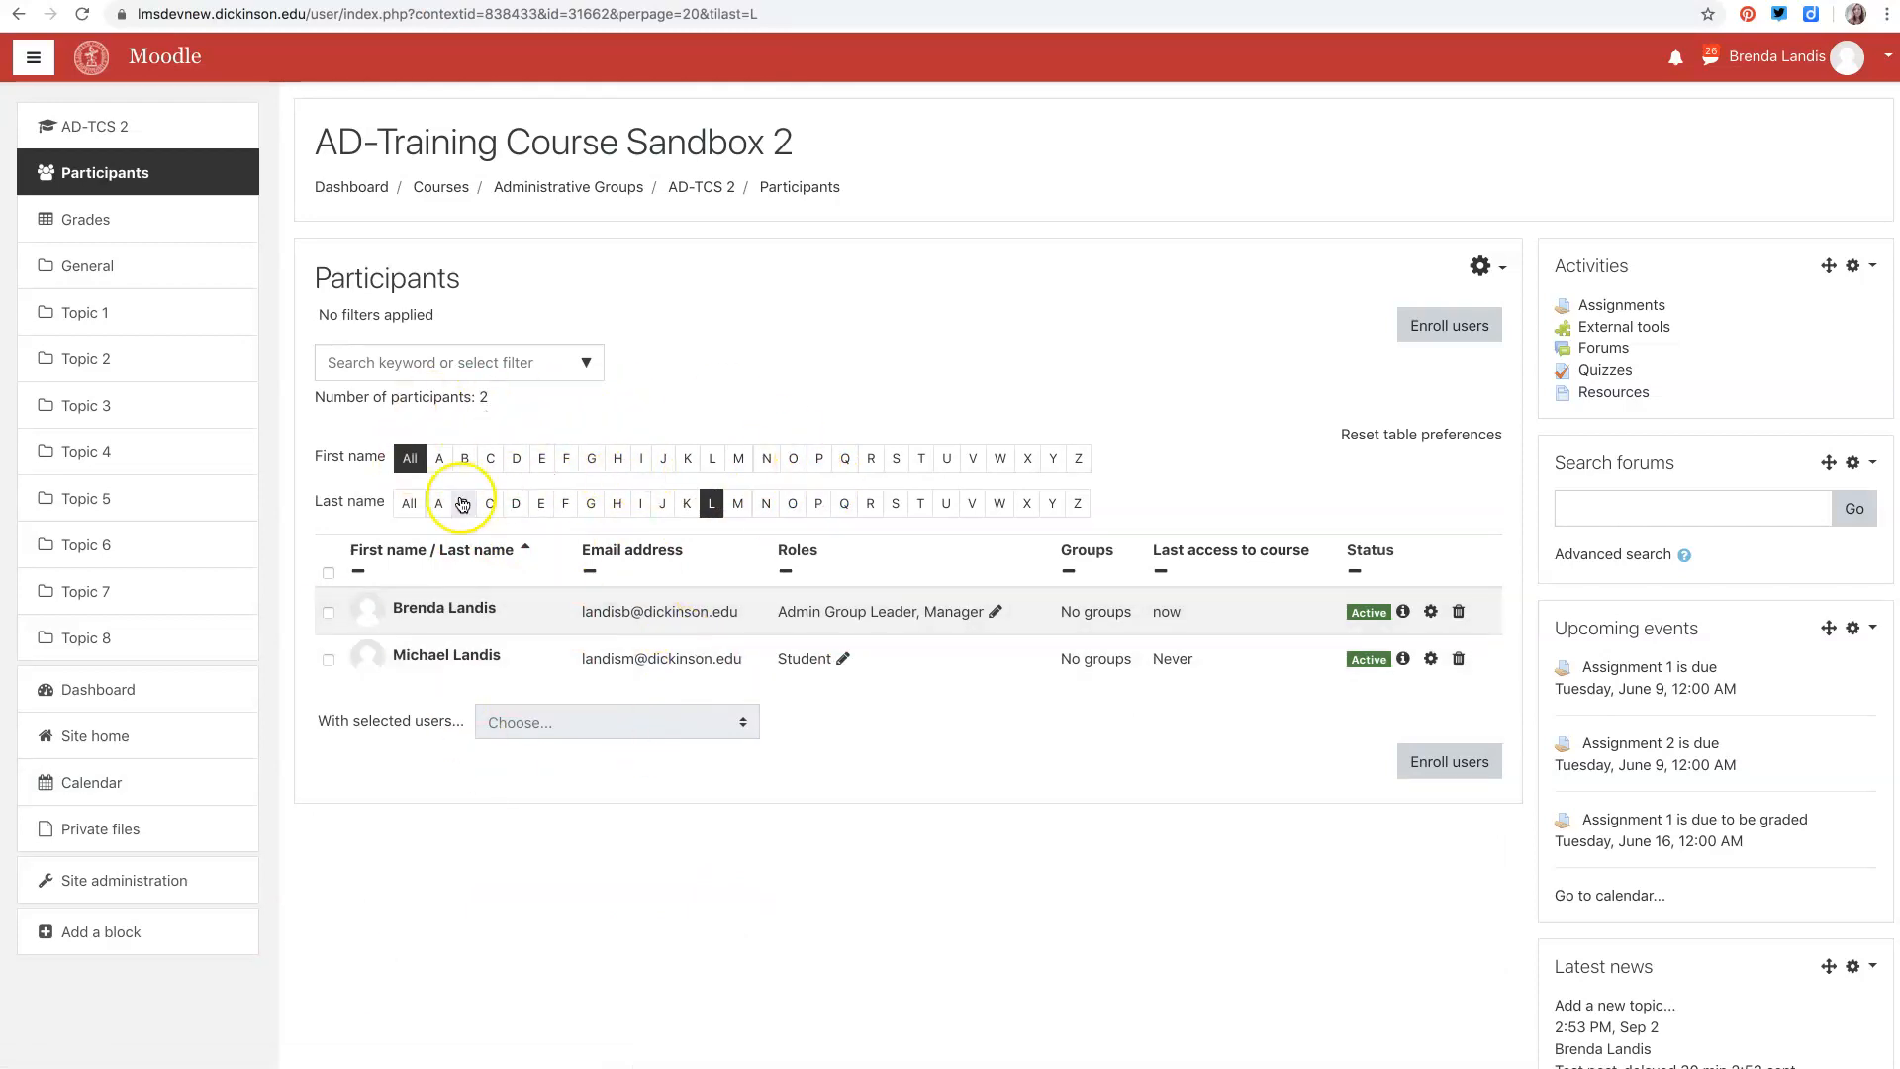
left_click(582, 362)
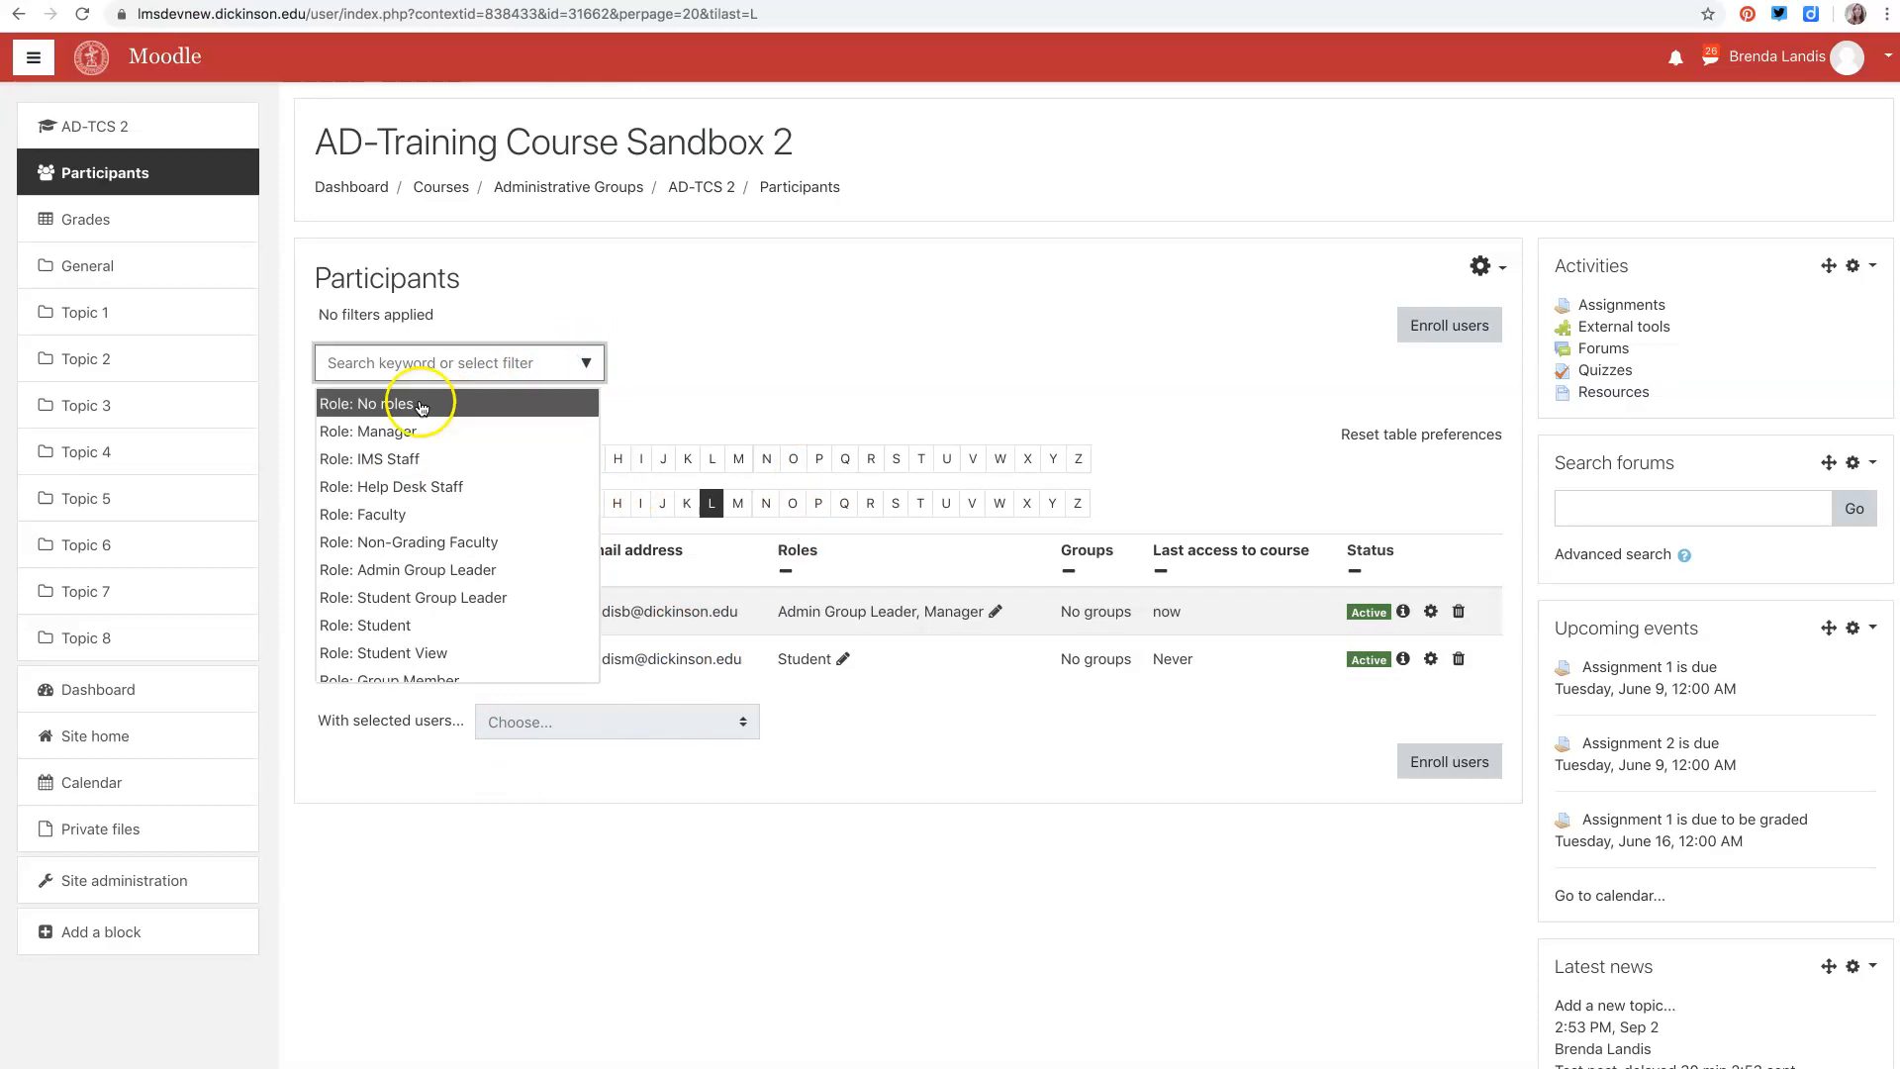
left_click(416, 516)
- Reset the last-name letter filter to All and remove the Faculty role filter
left_click(408, 503)
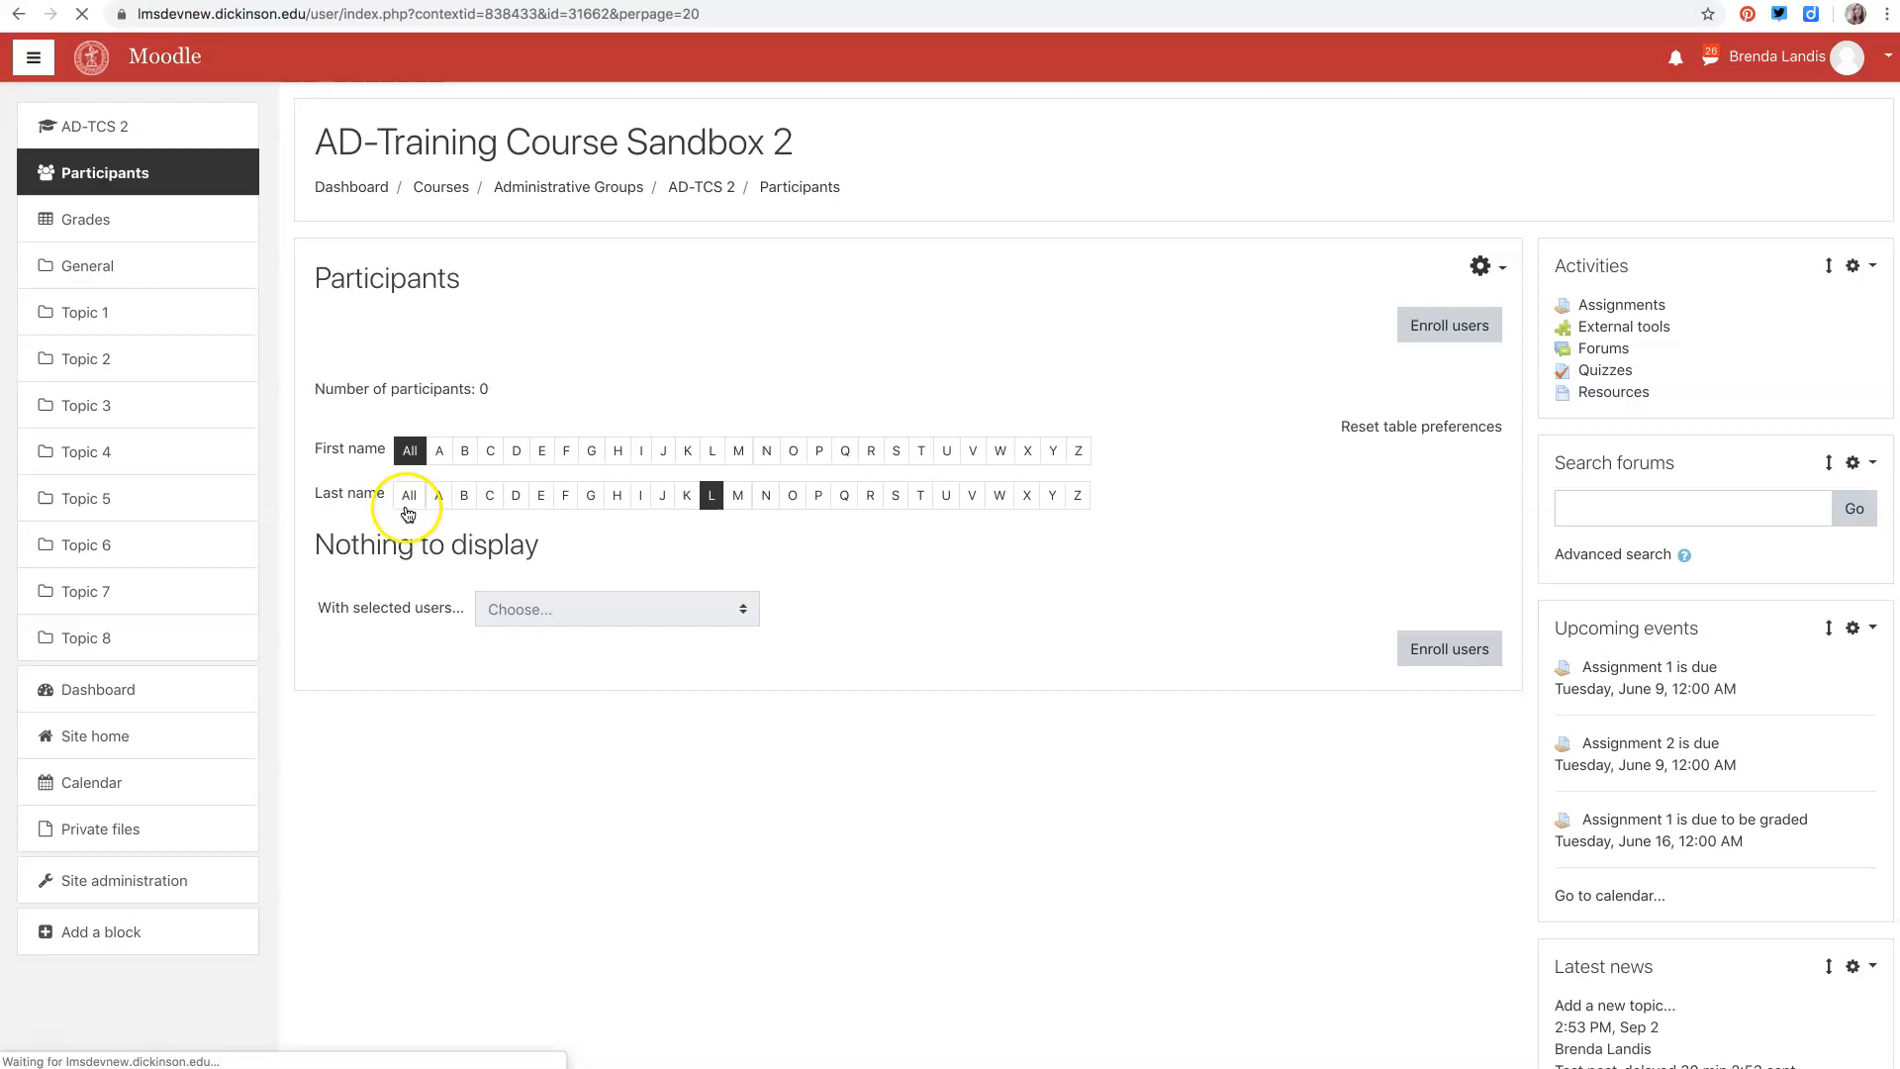
left_click(408, 503)
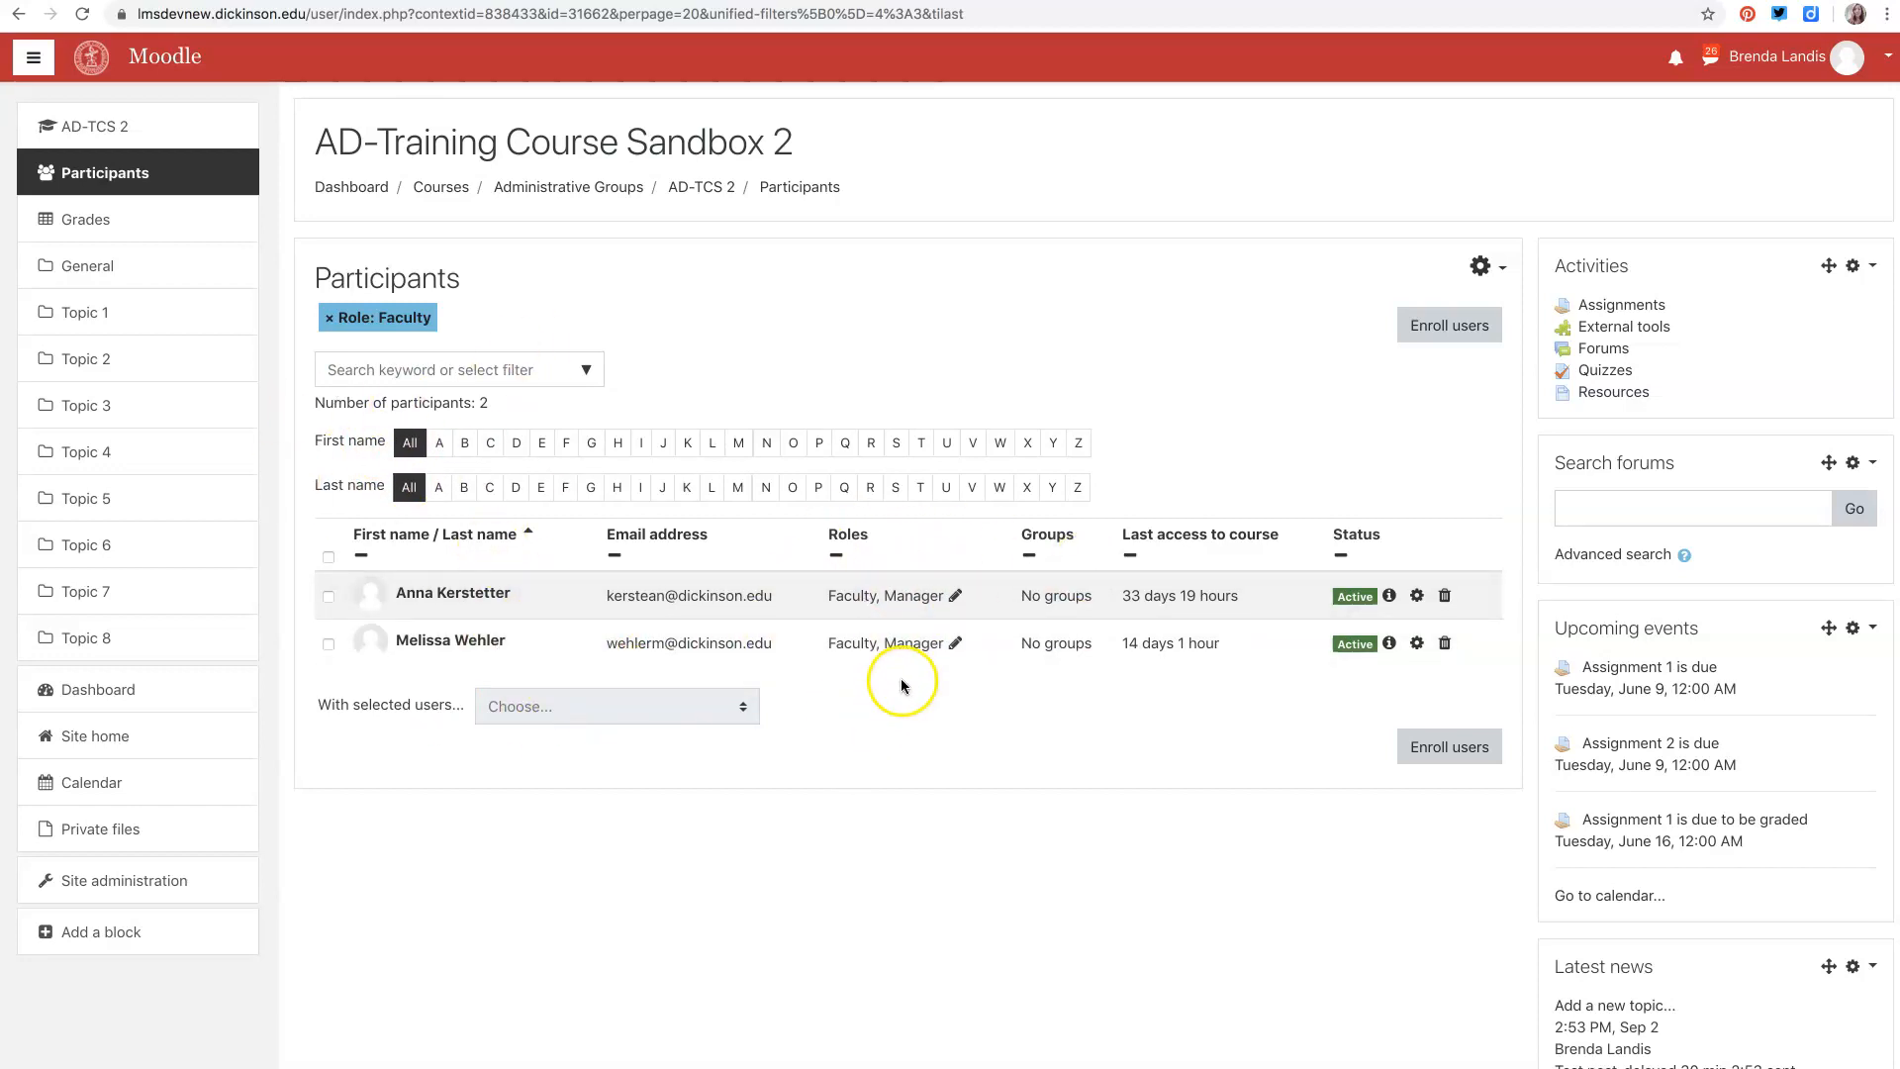
left_click(329, 317)
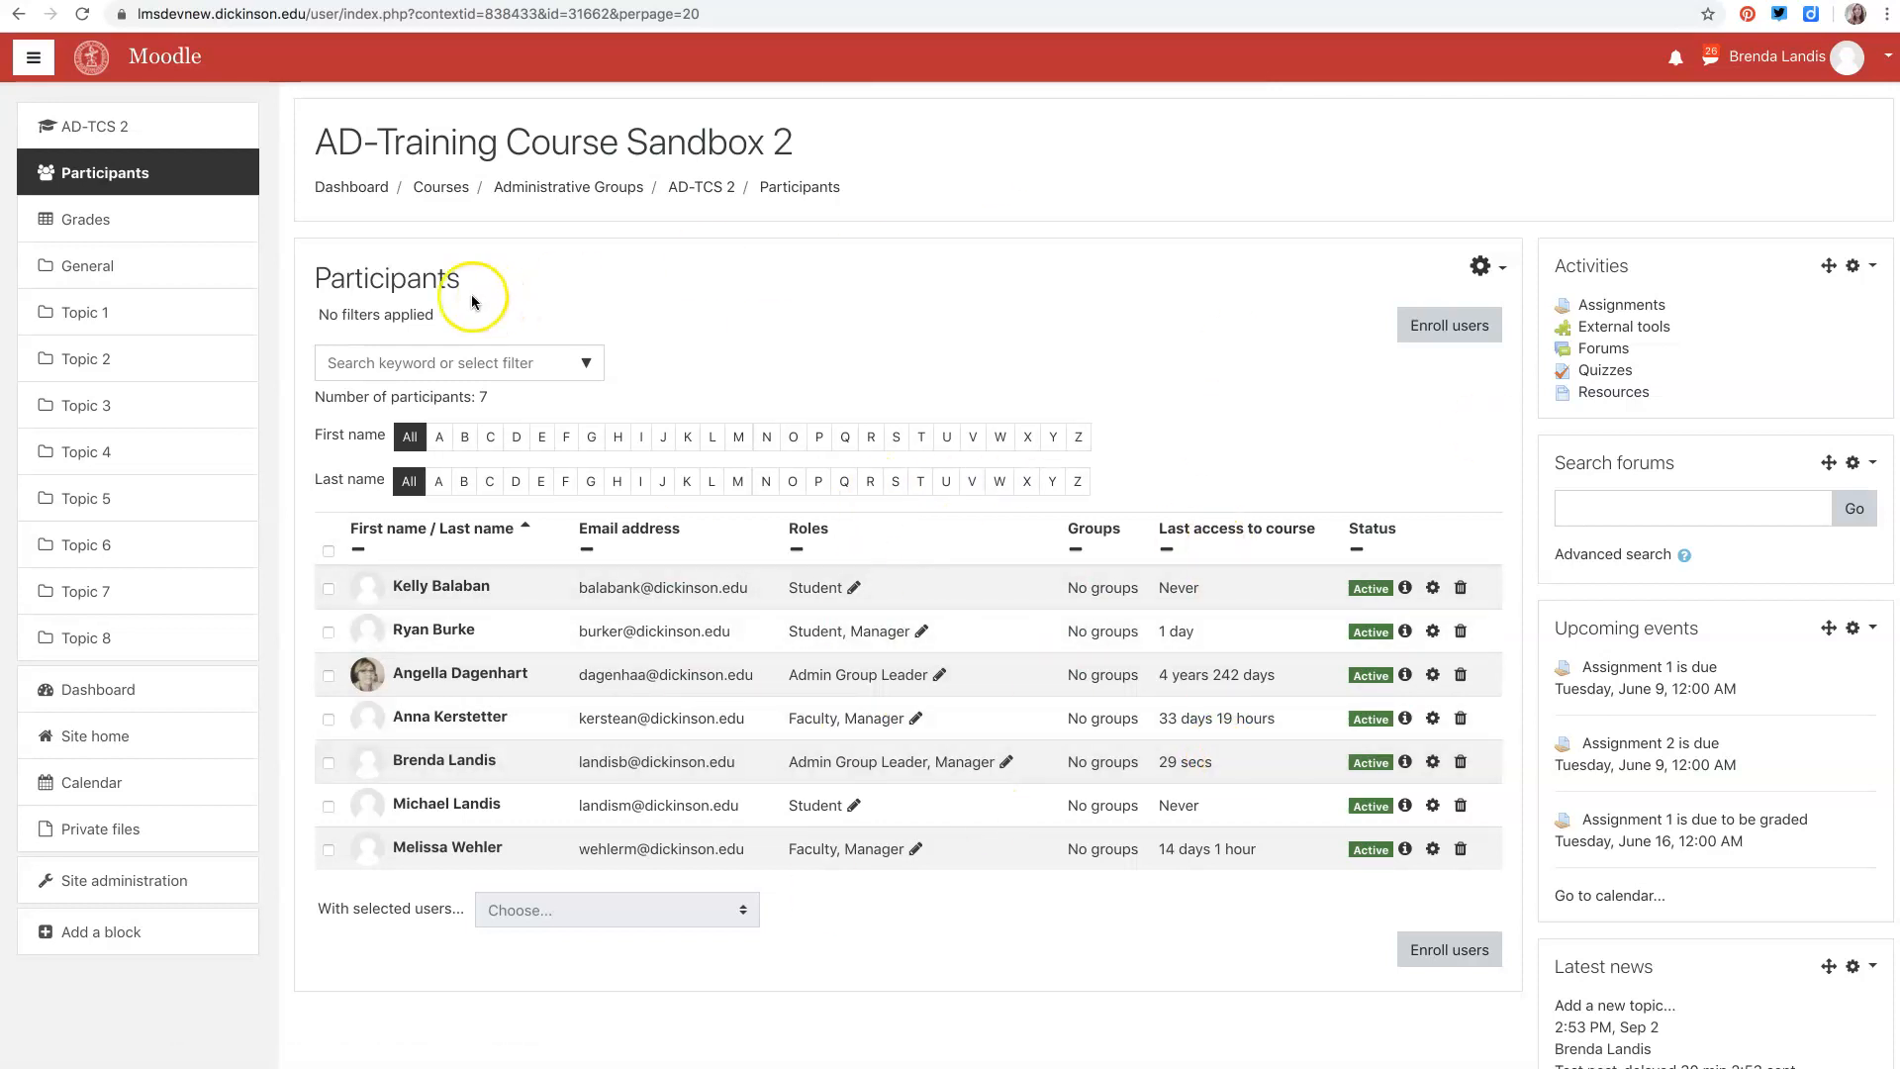
- Open the course's grader report and return to the course main page
left_click(79, 222)
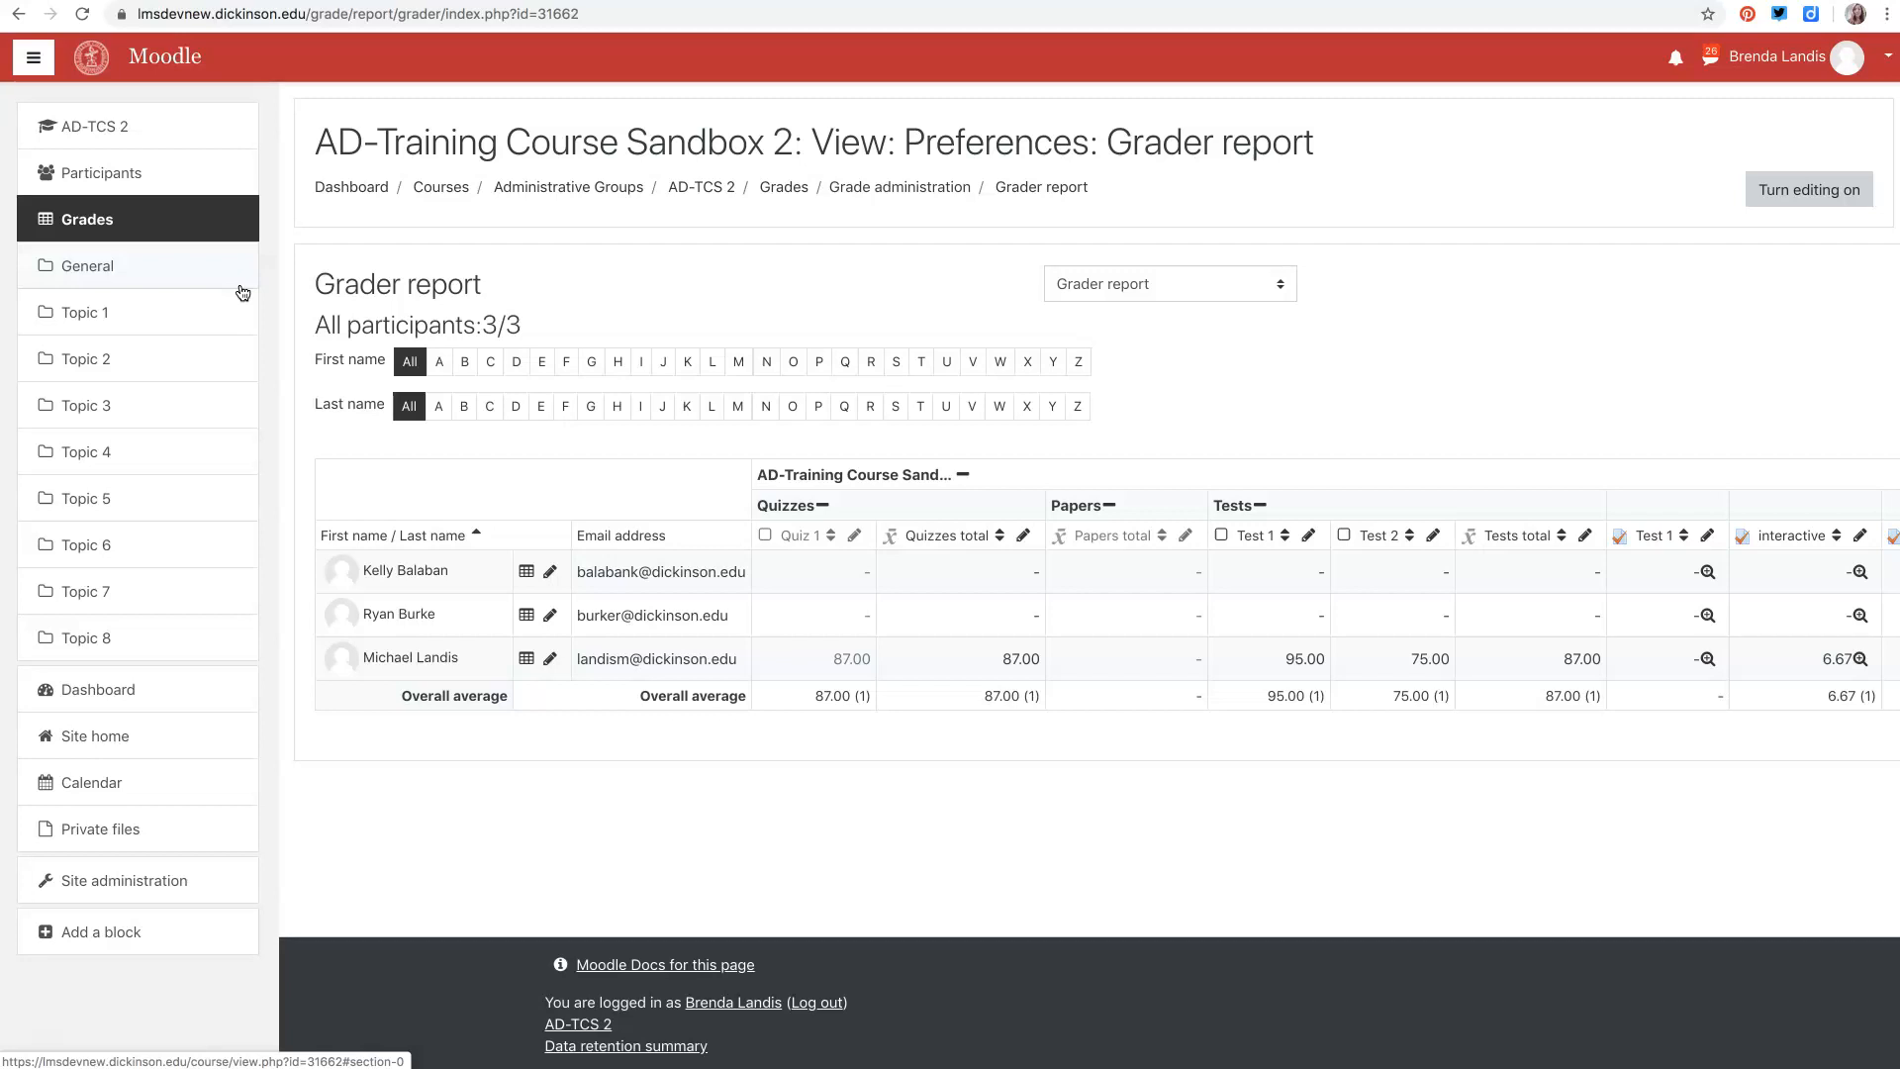
left_click(85, 269)
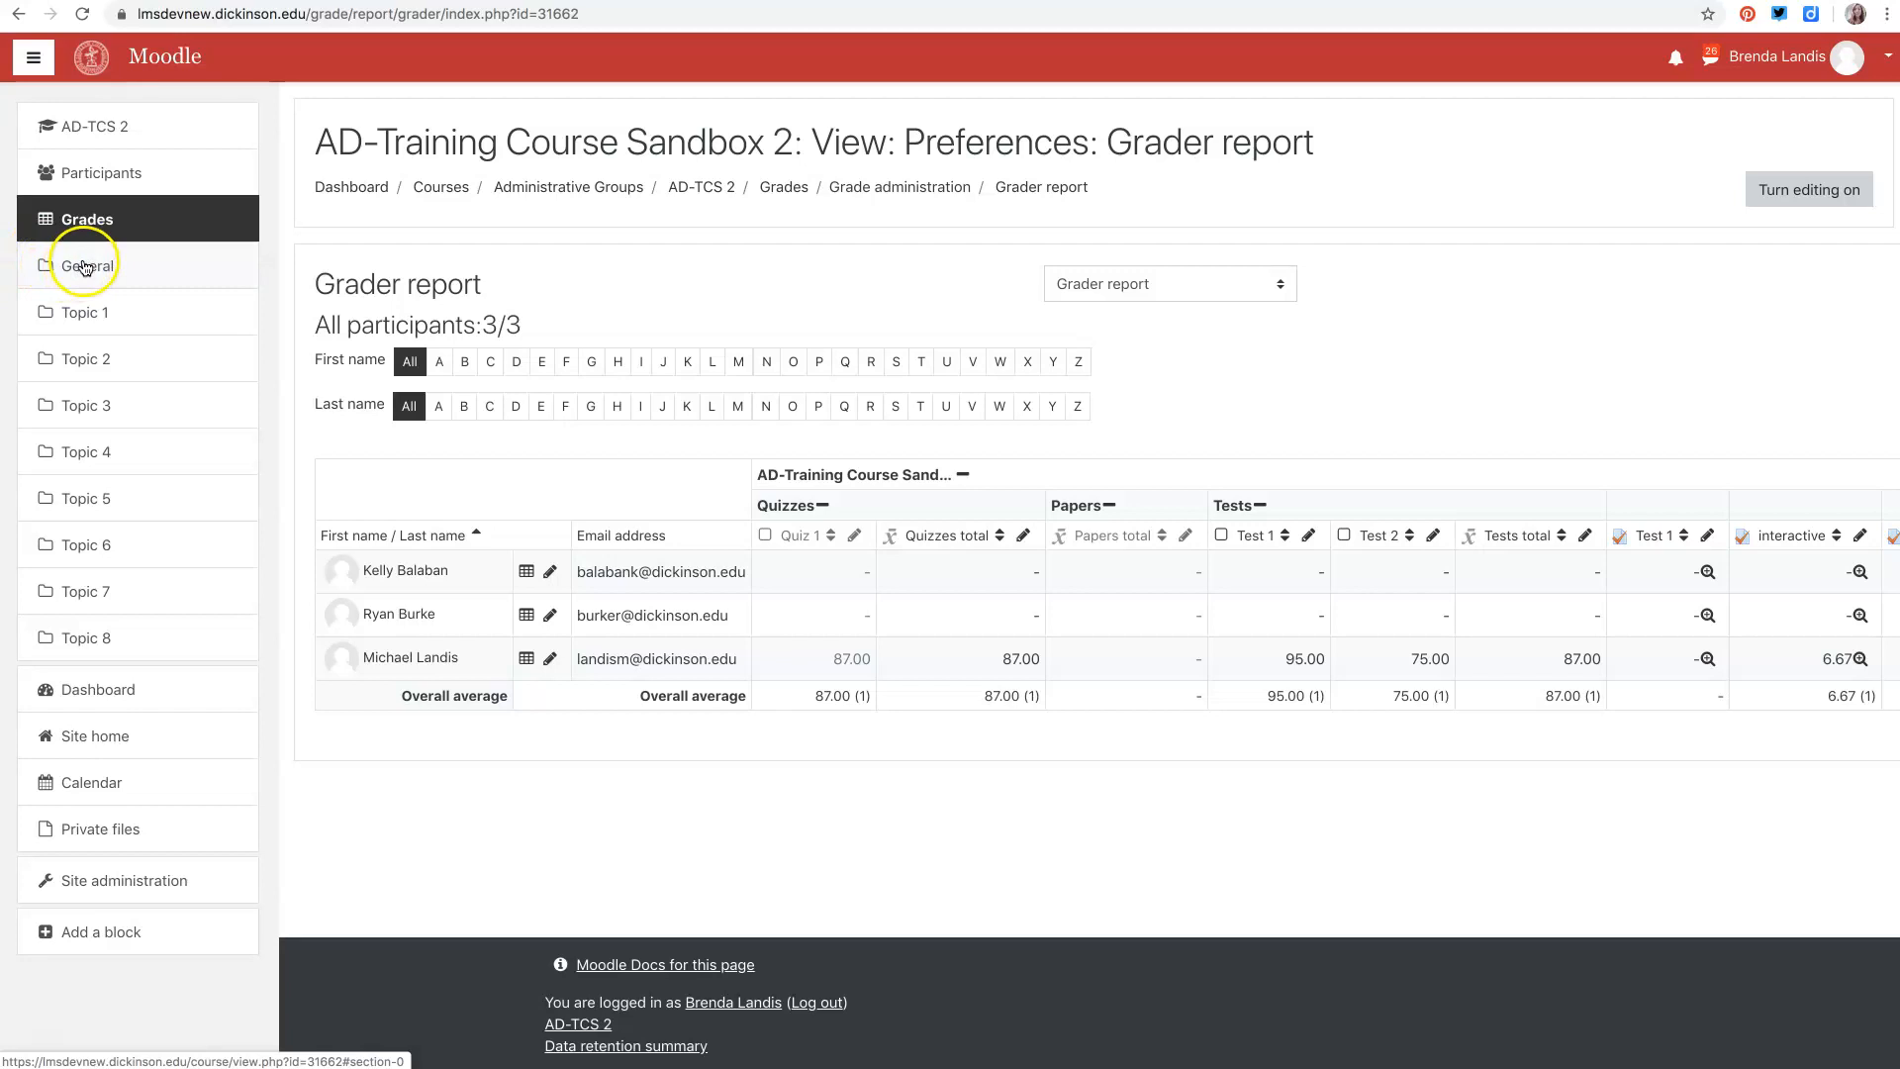
left_click(79, 134)
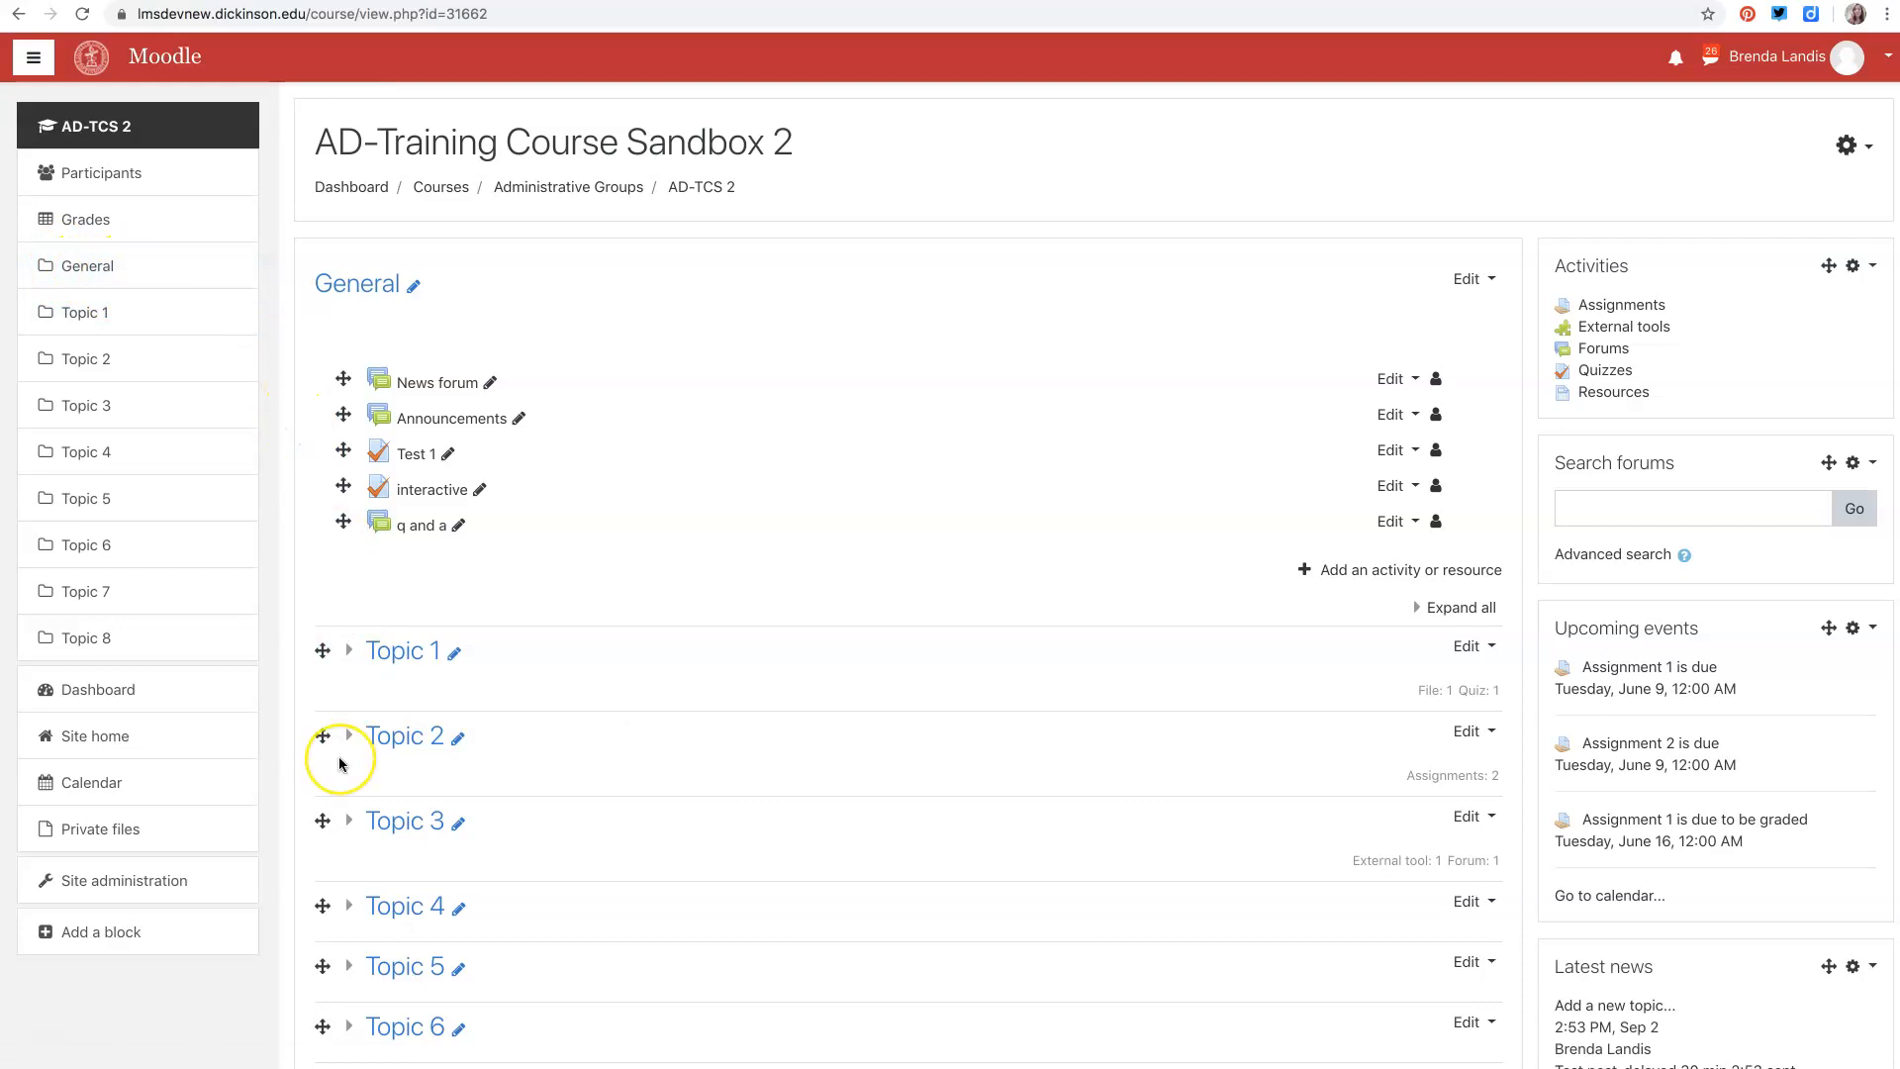
- Jump between the course's topic sections from the course menu and collapse the Topic 2 section
scroll(340, 758, "down", 5)
scroll(339, 762, "up", 1)
scroll(333, 757, "down", 2)
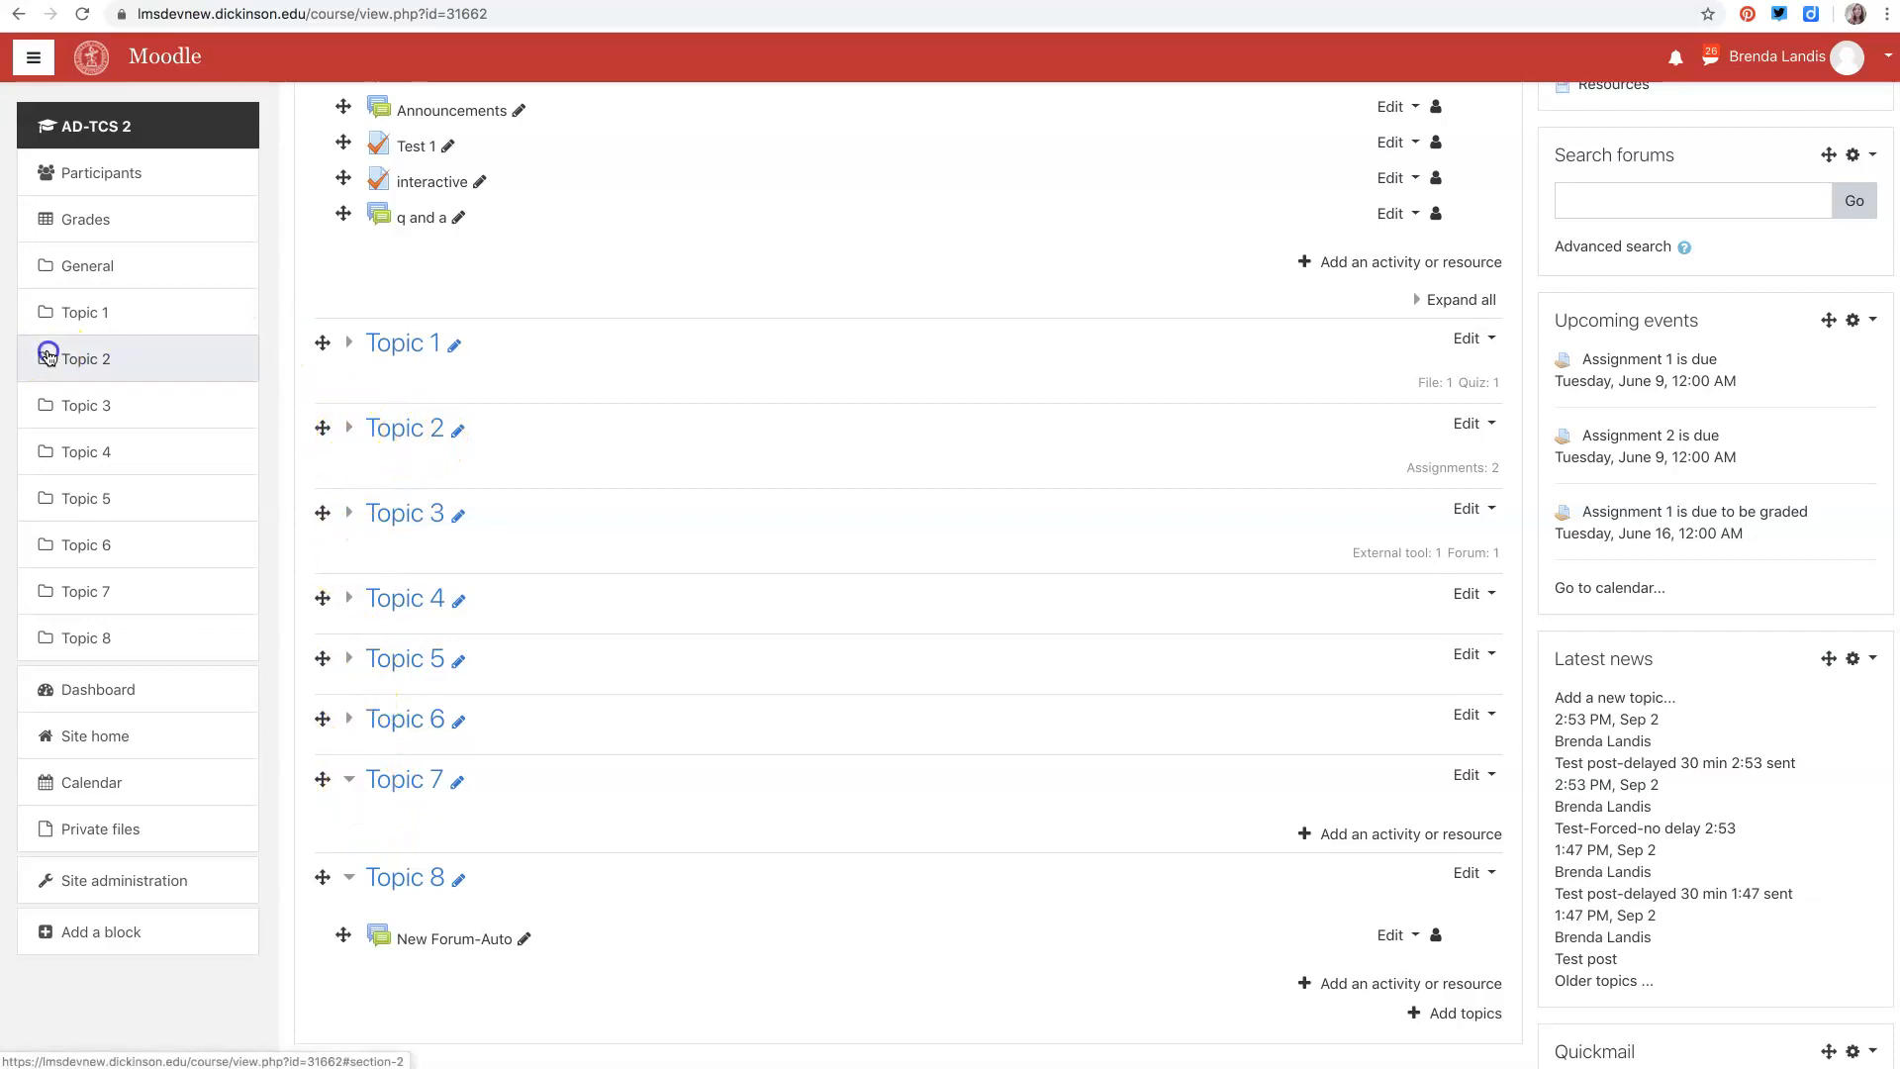
left_click(84, 358)
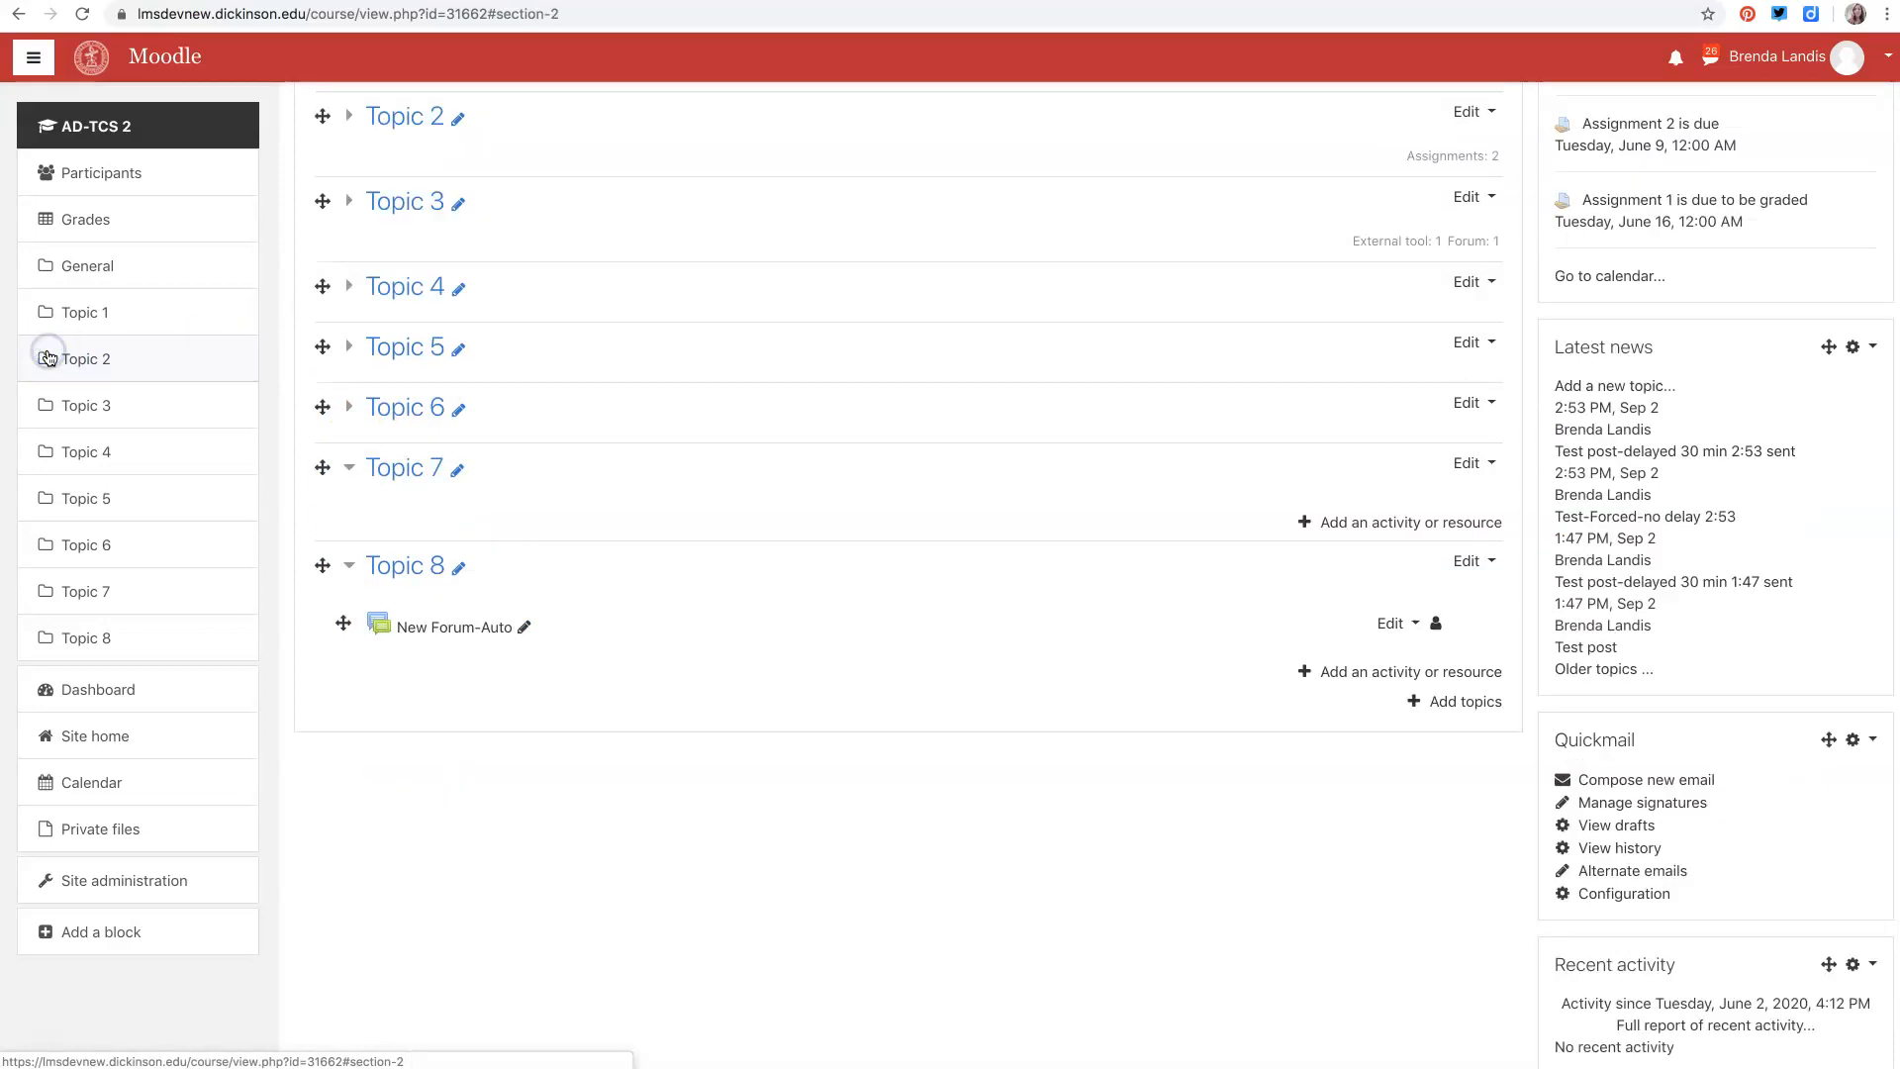
left_click(106, 542)
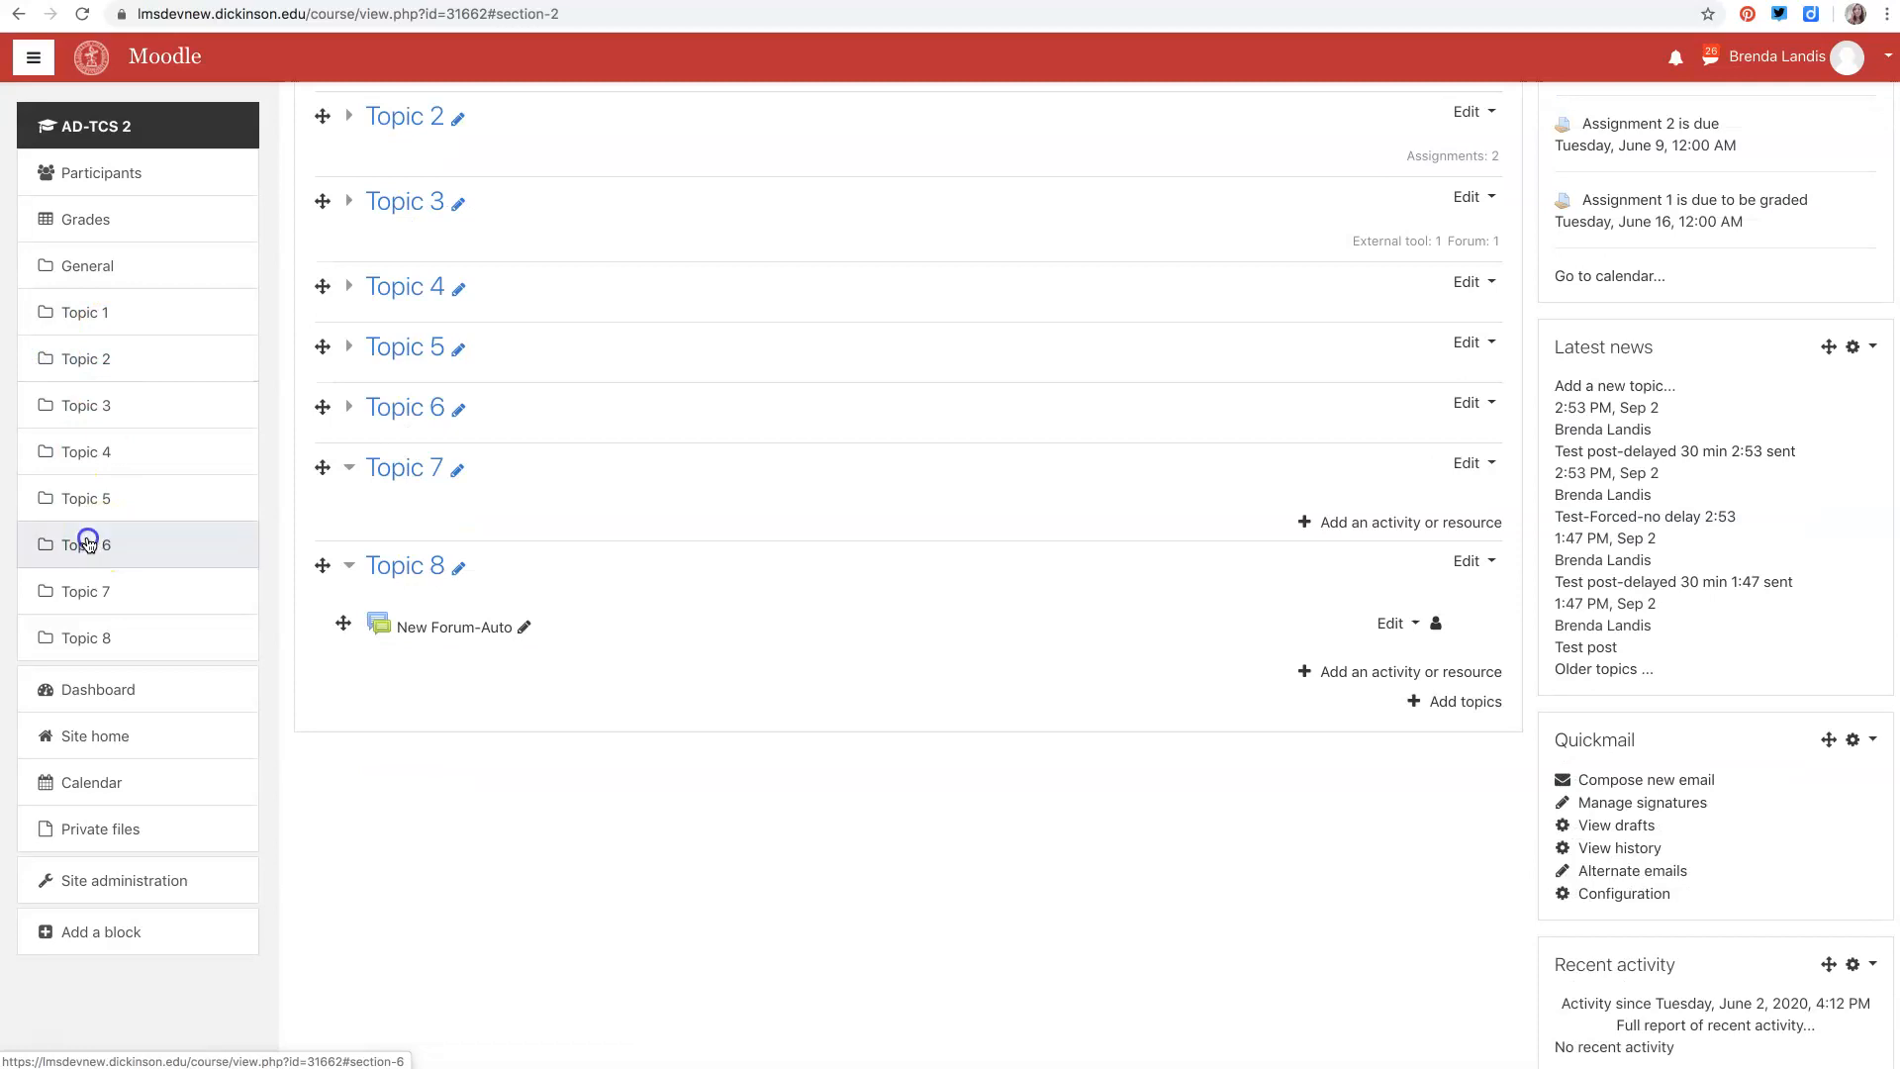
left_click(77, 435)
left_click(75, 364)
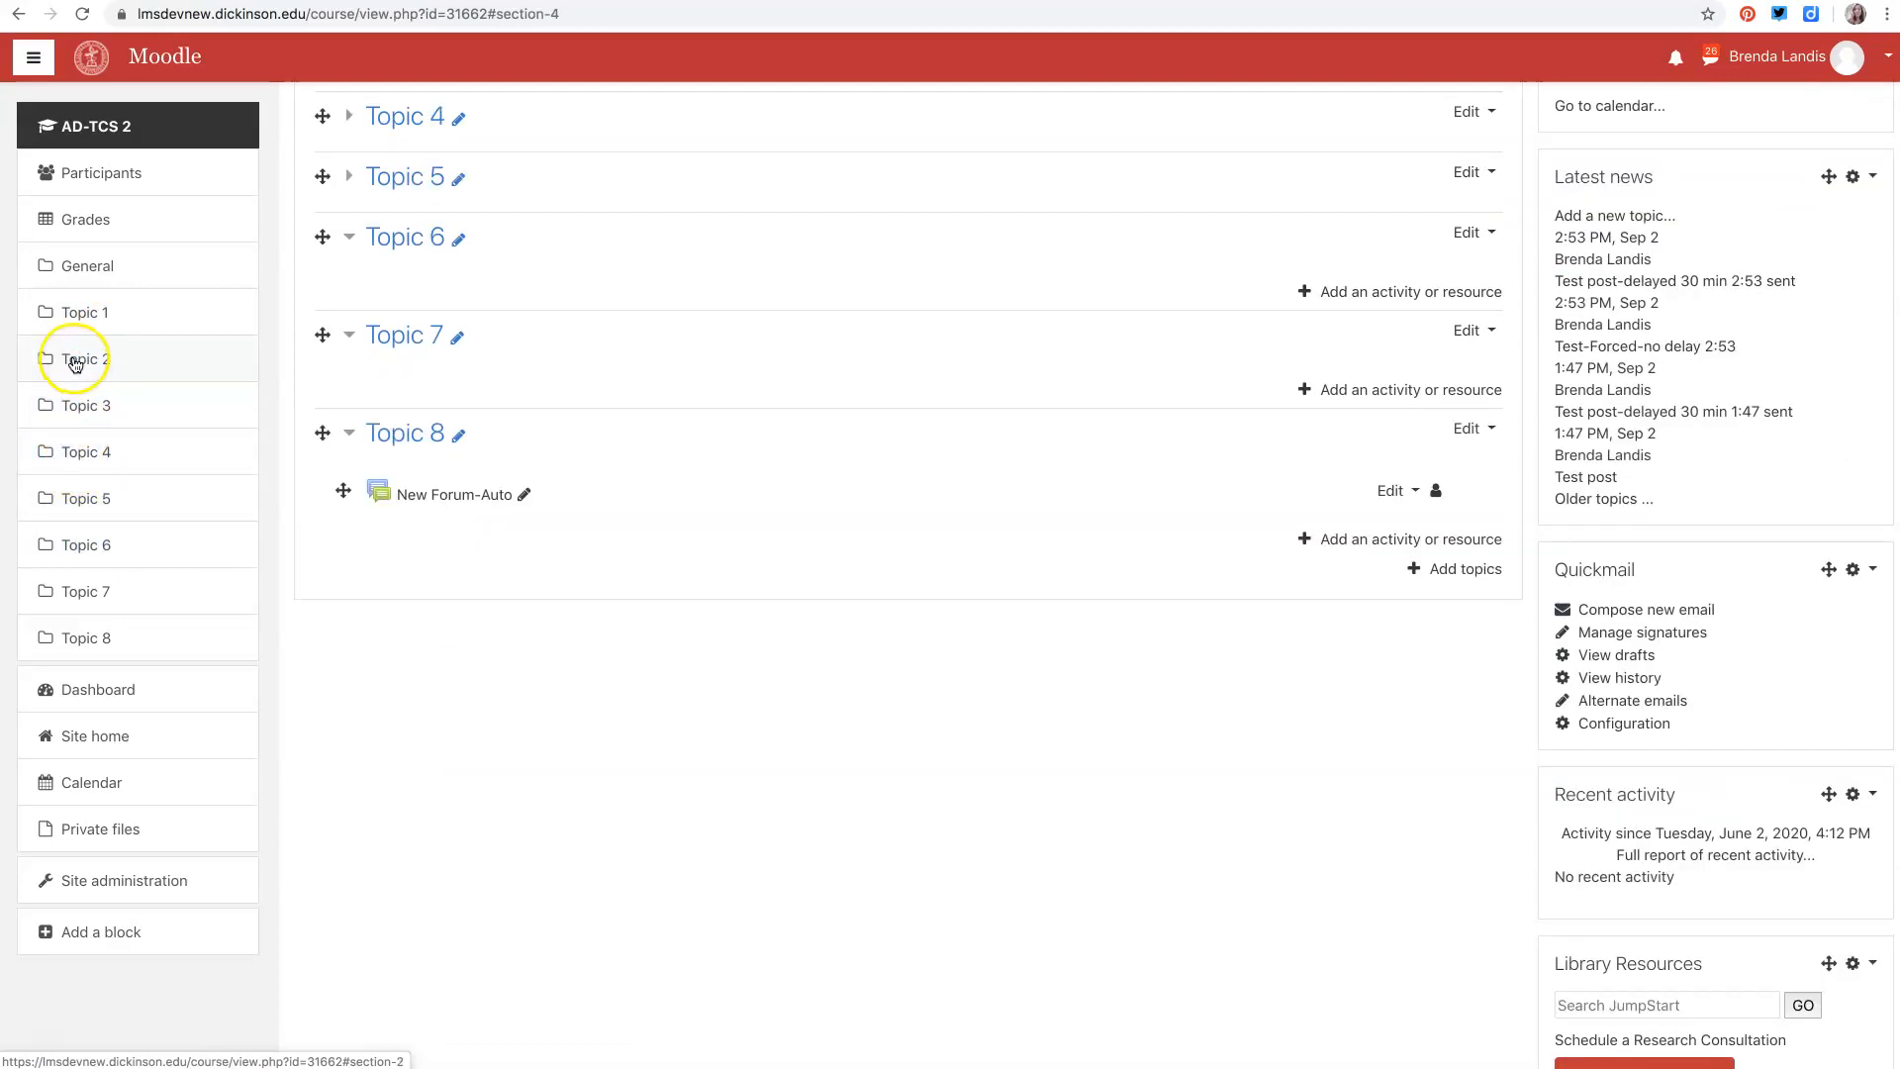
left_click(113, 593)
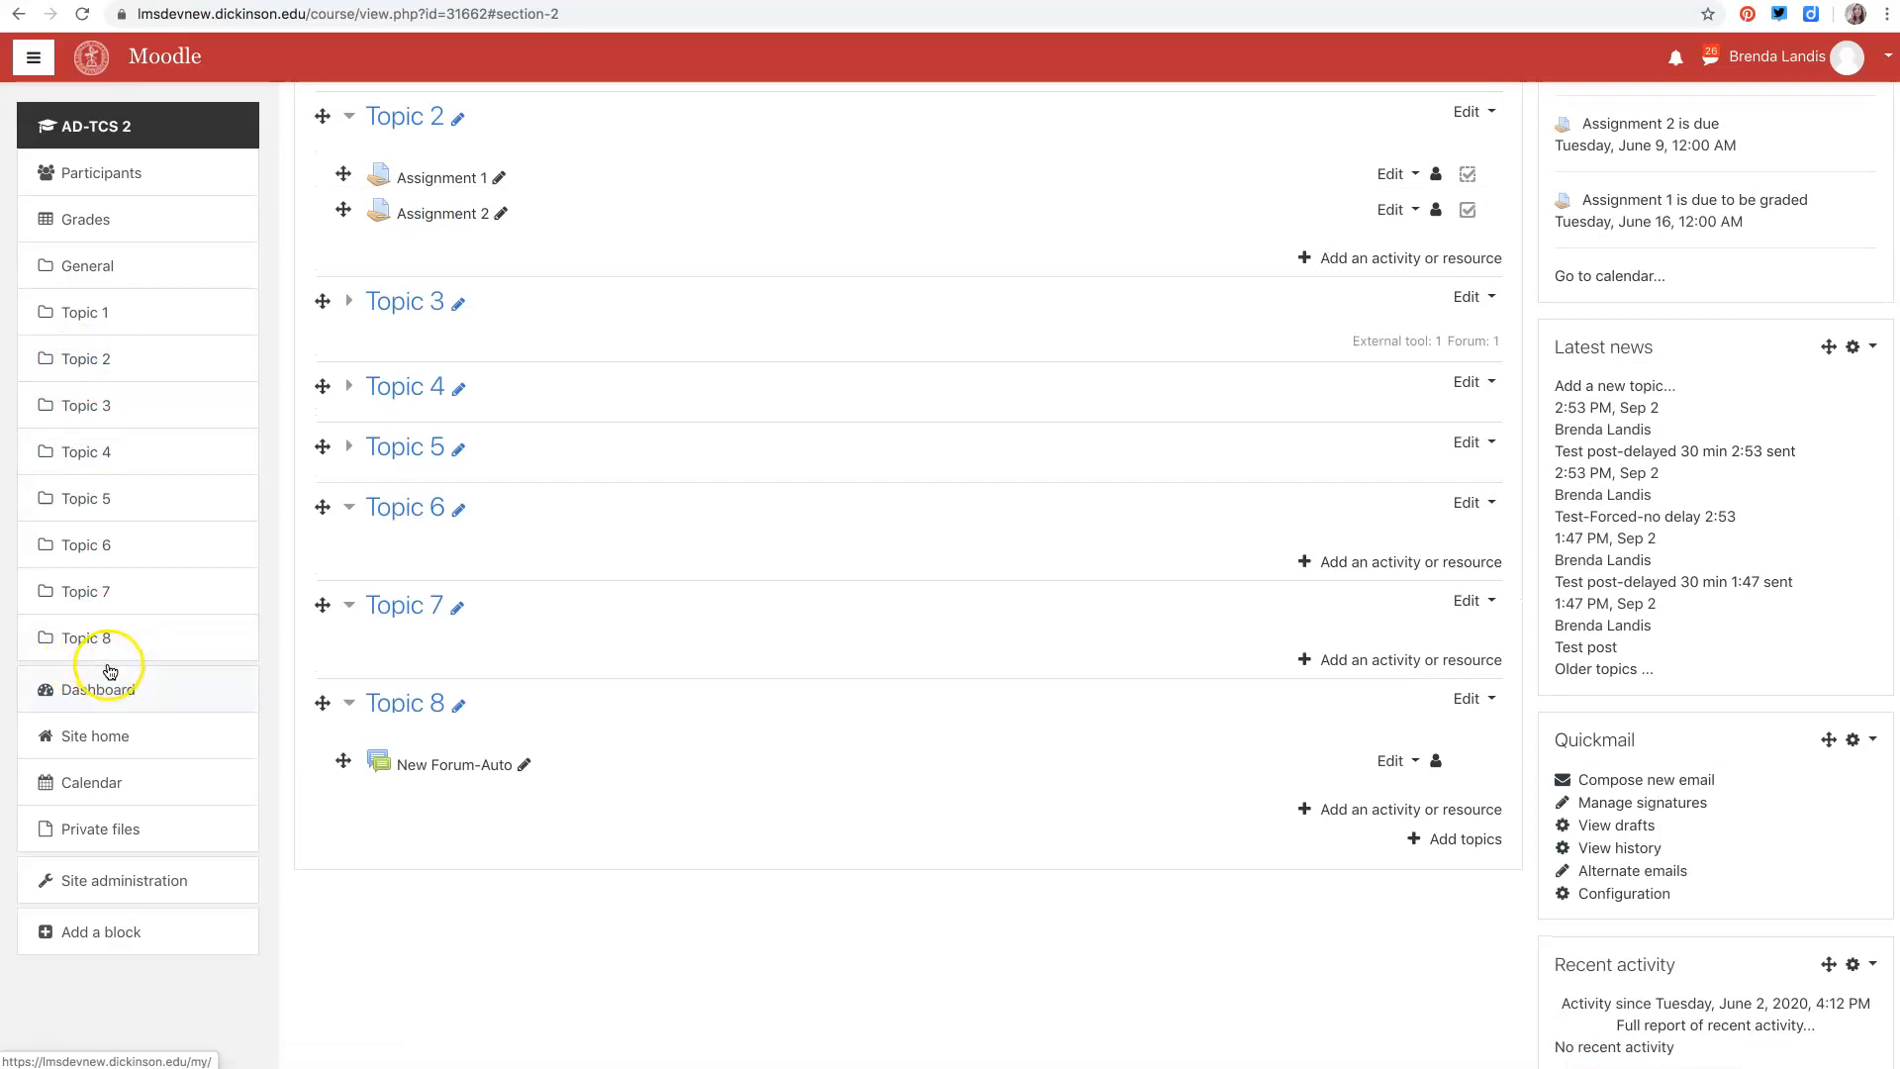
scroll(544, 417, "up", 10)
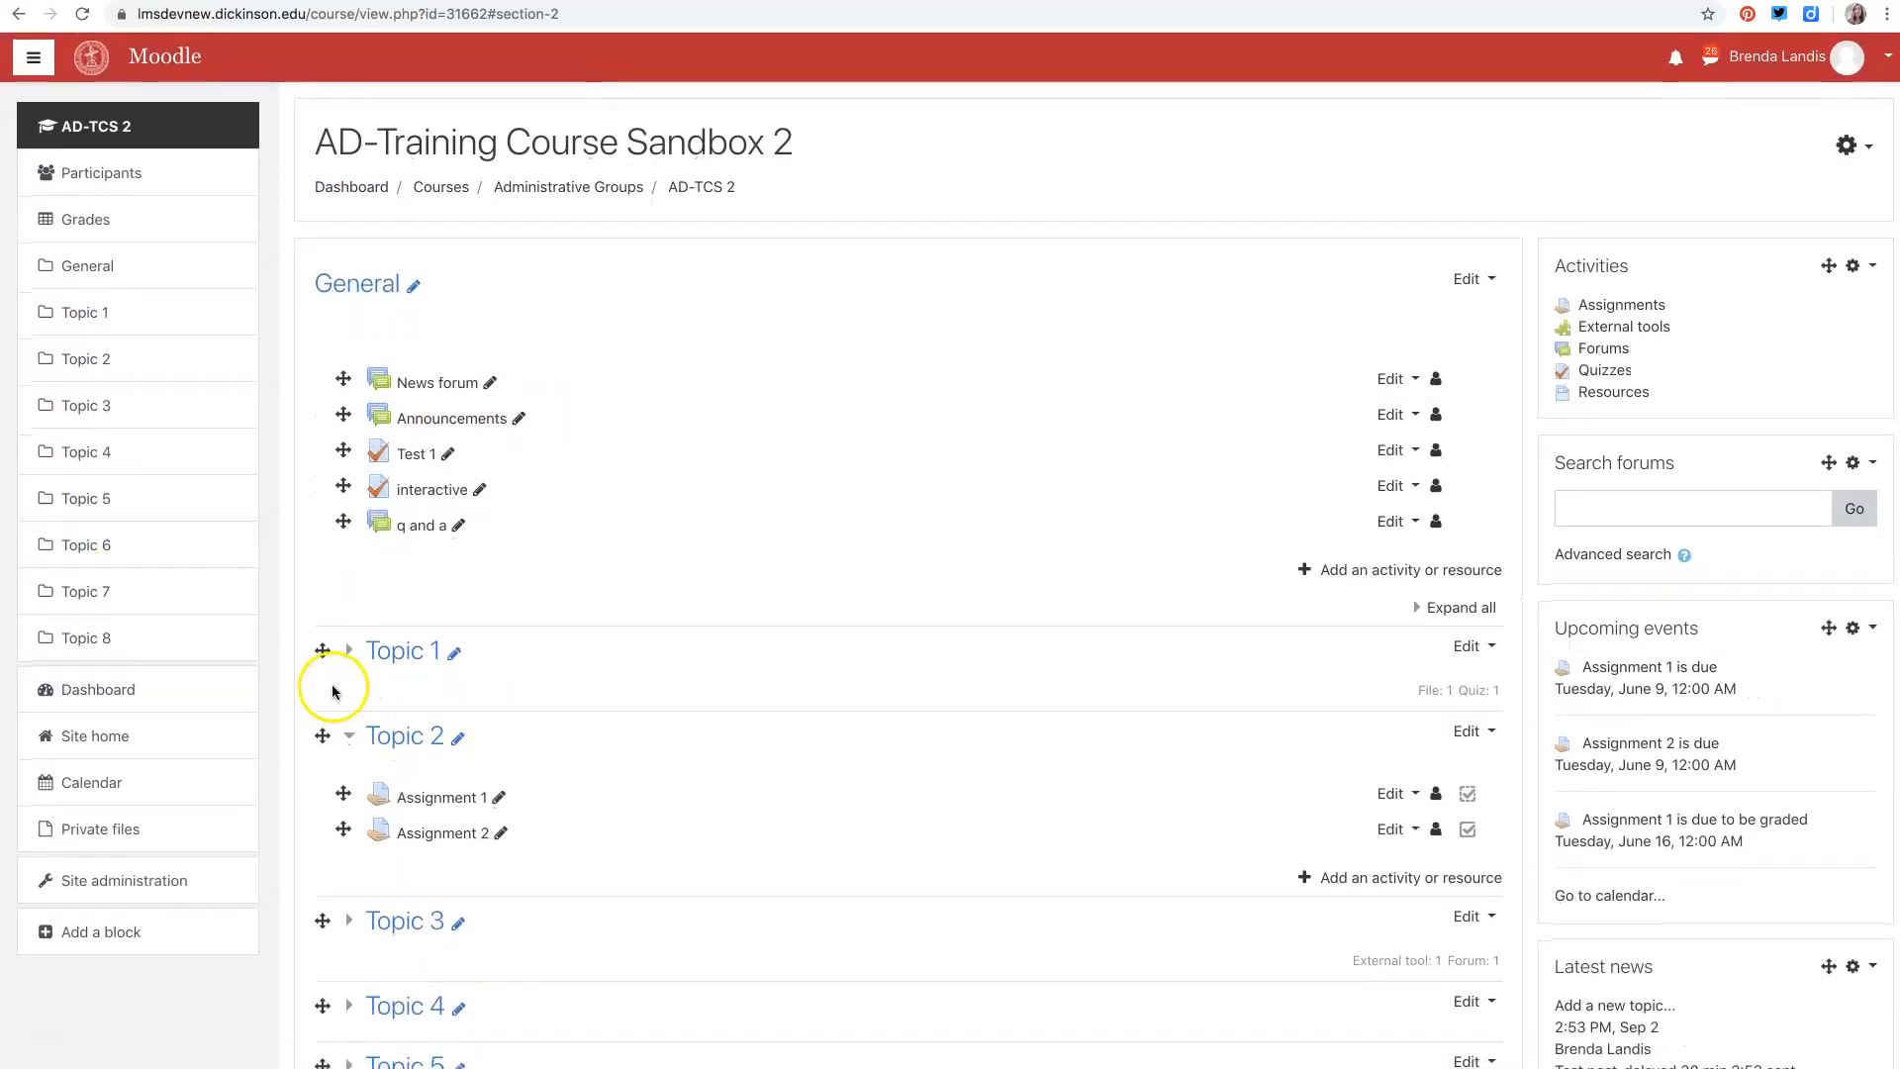
left_click(354, 741)
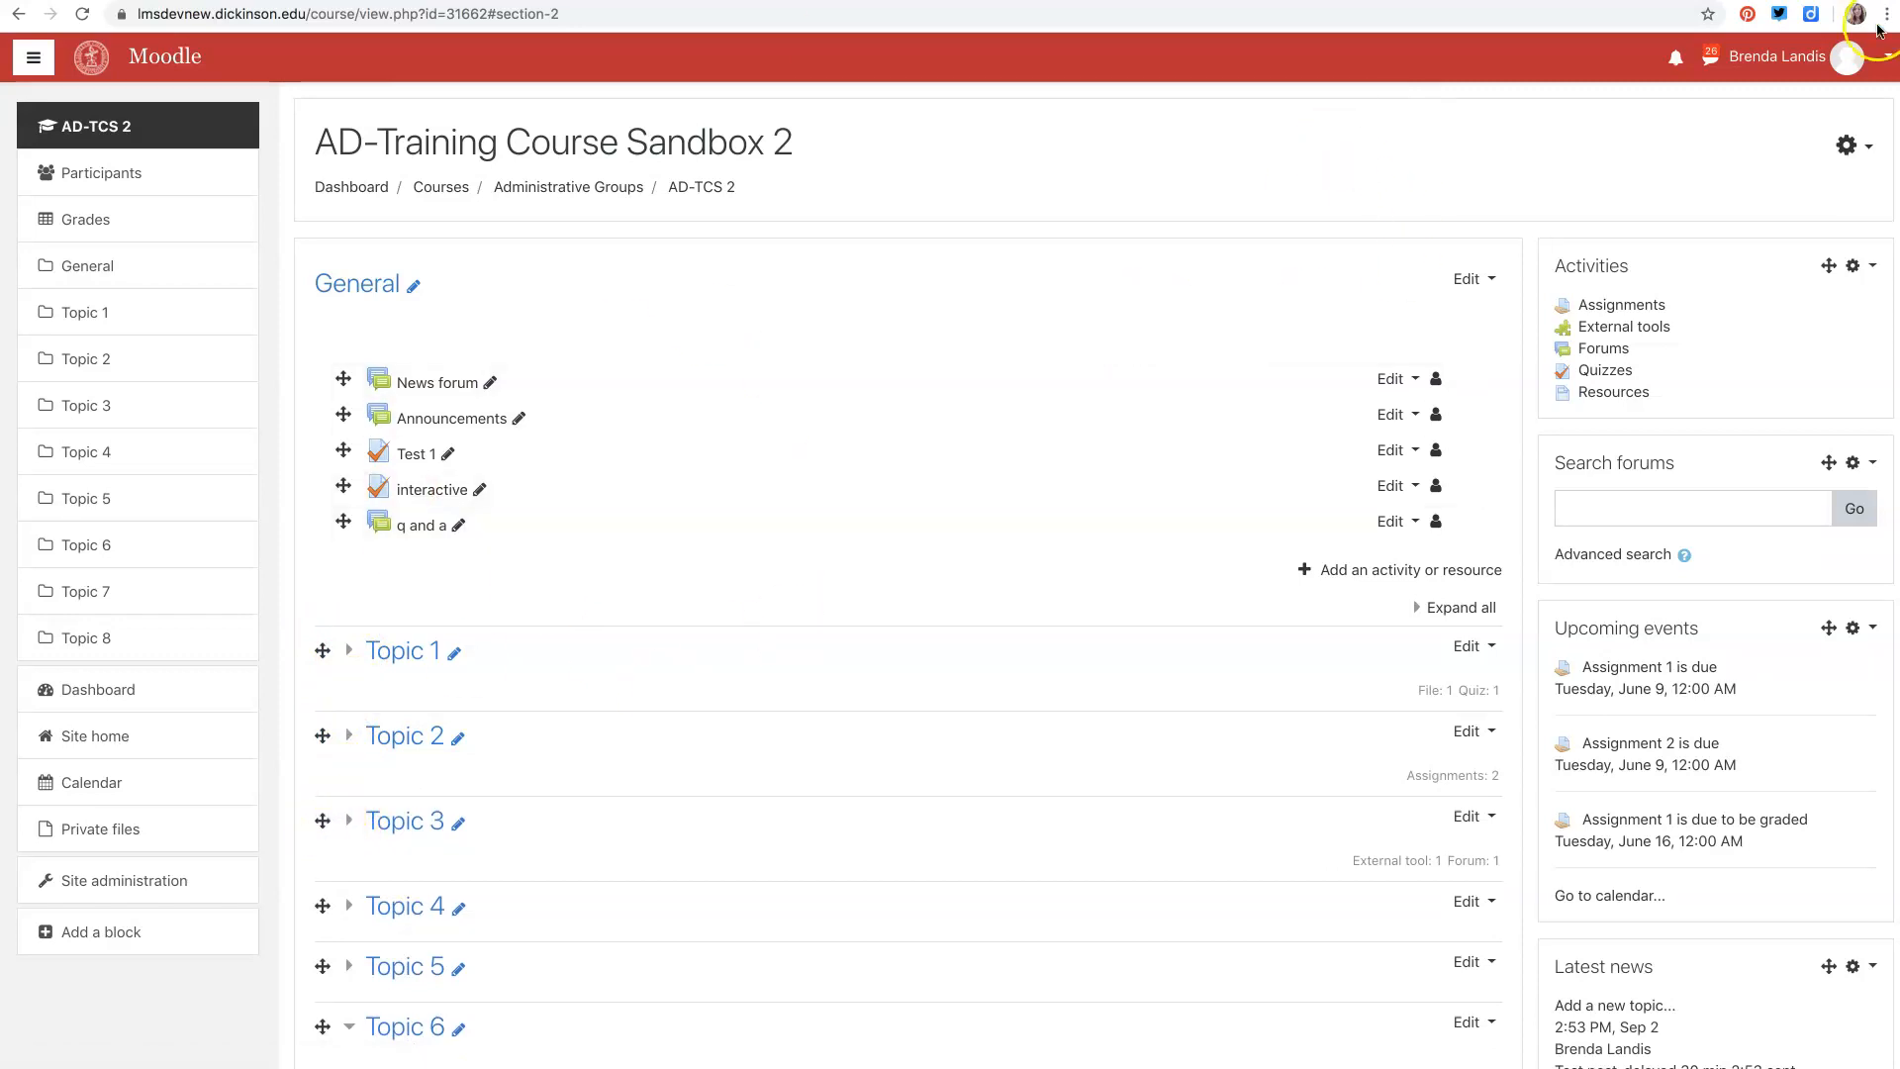
left_click(1867, 146)
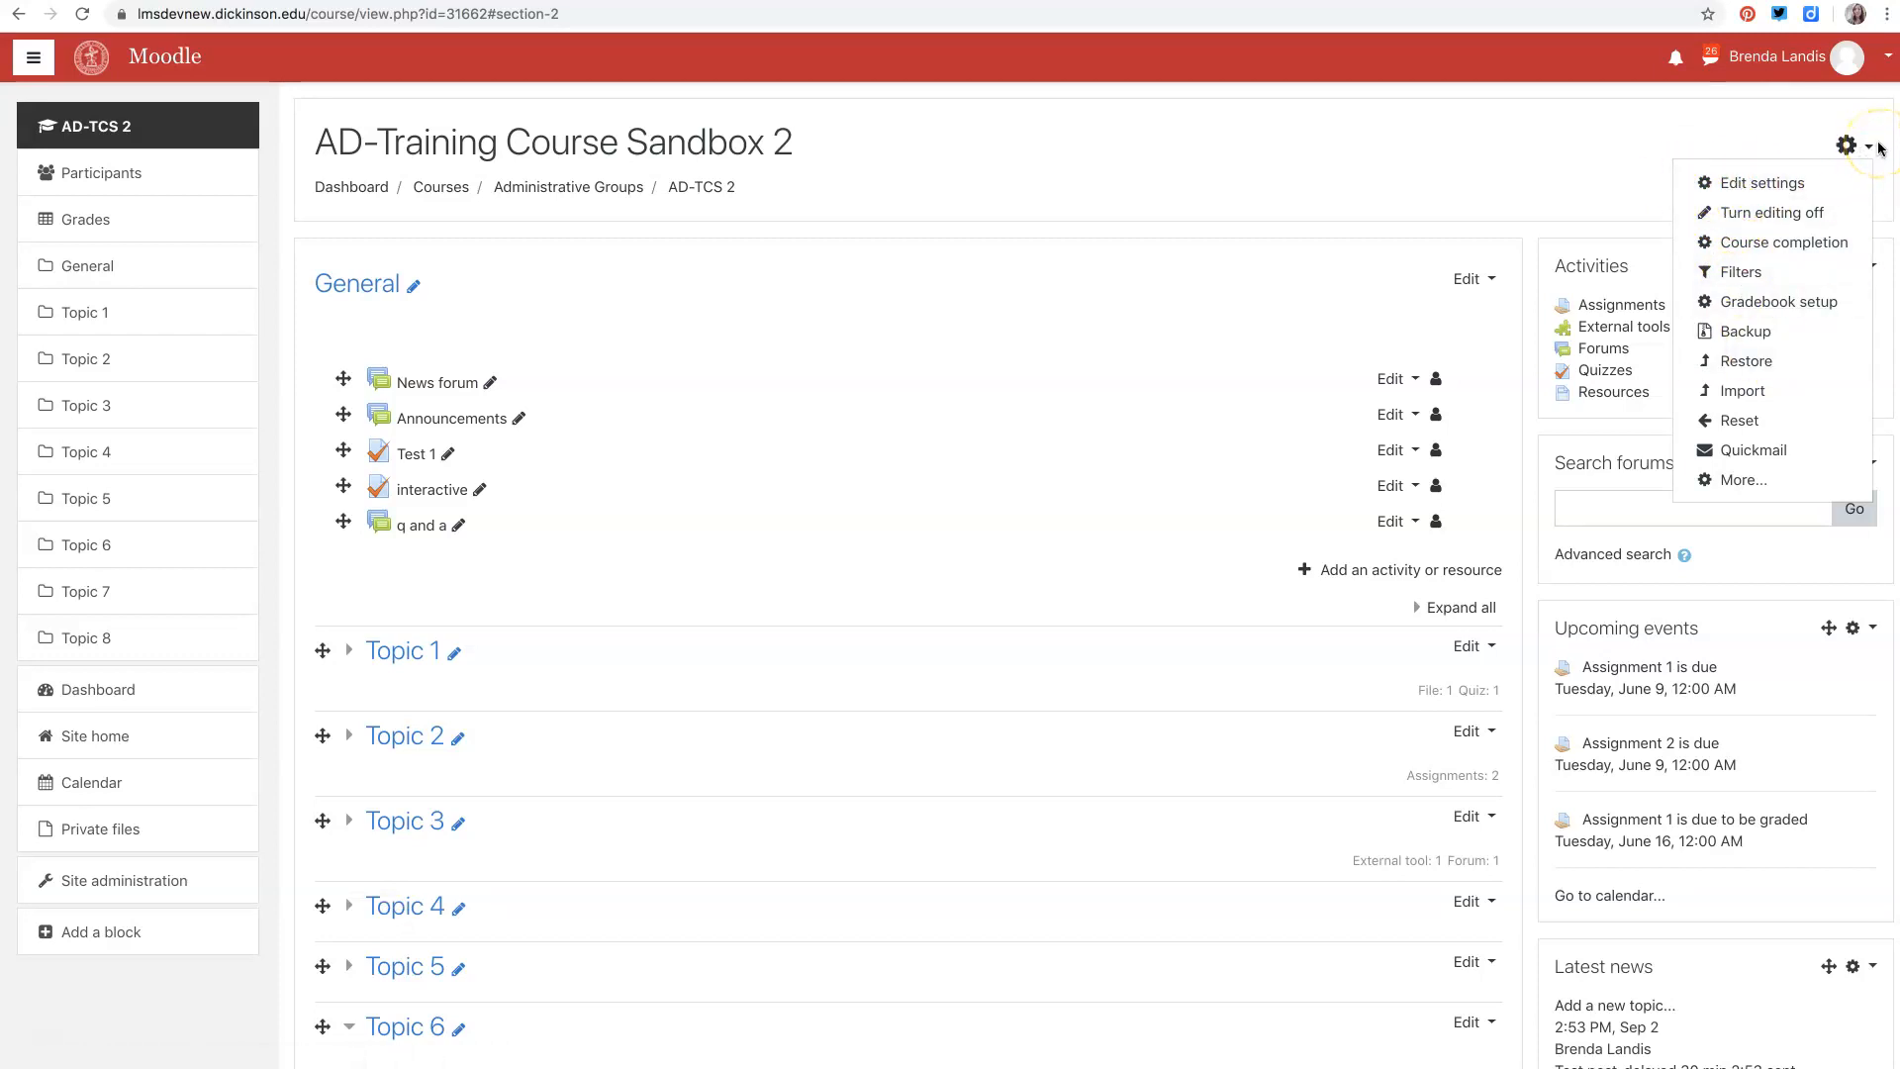
left_click(1743, 107)
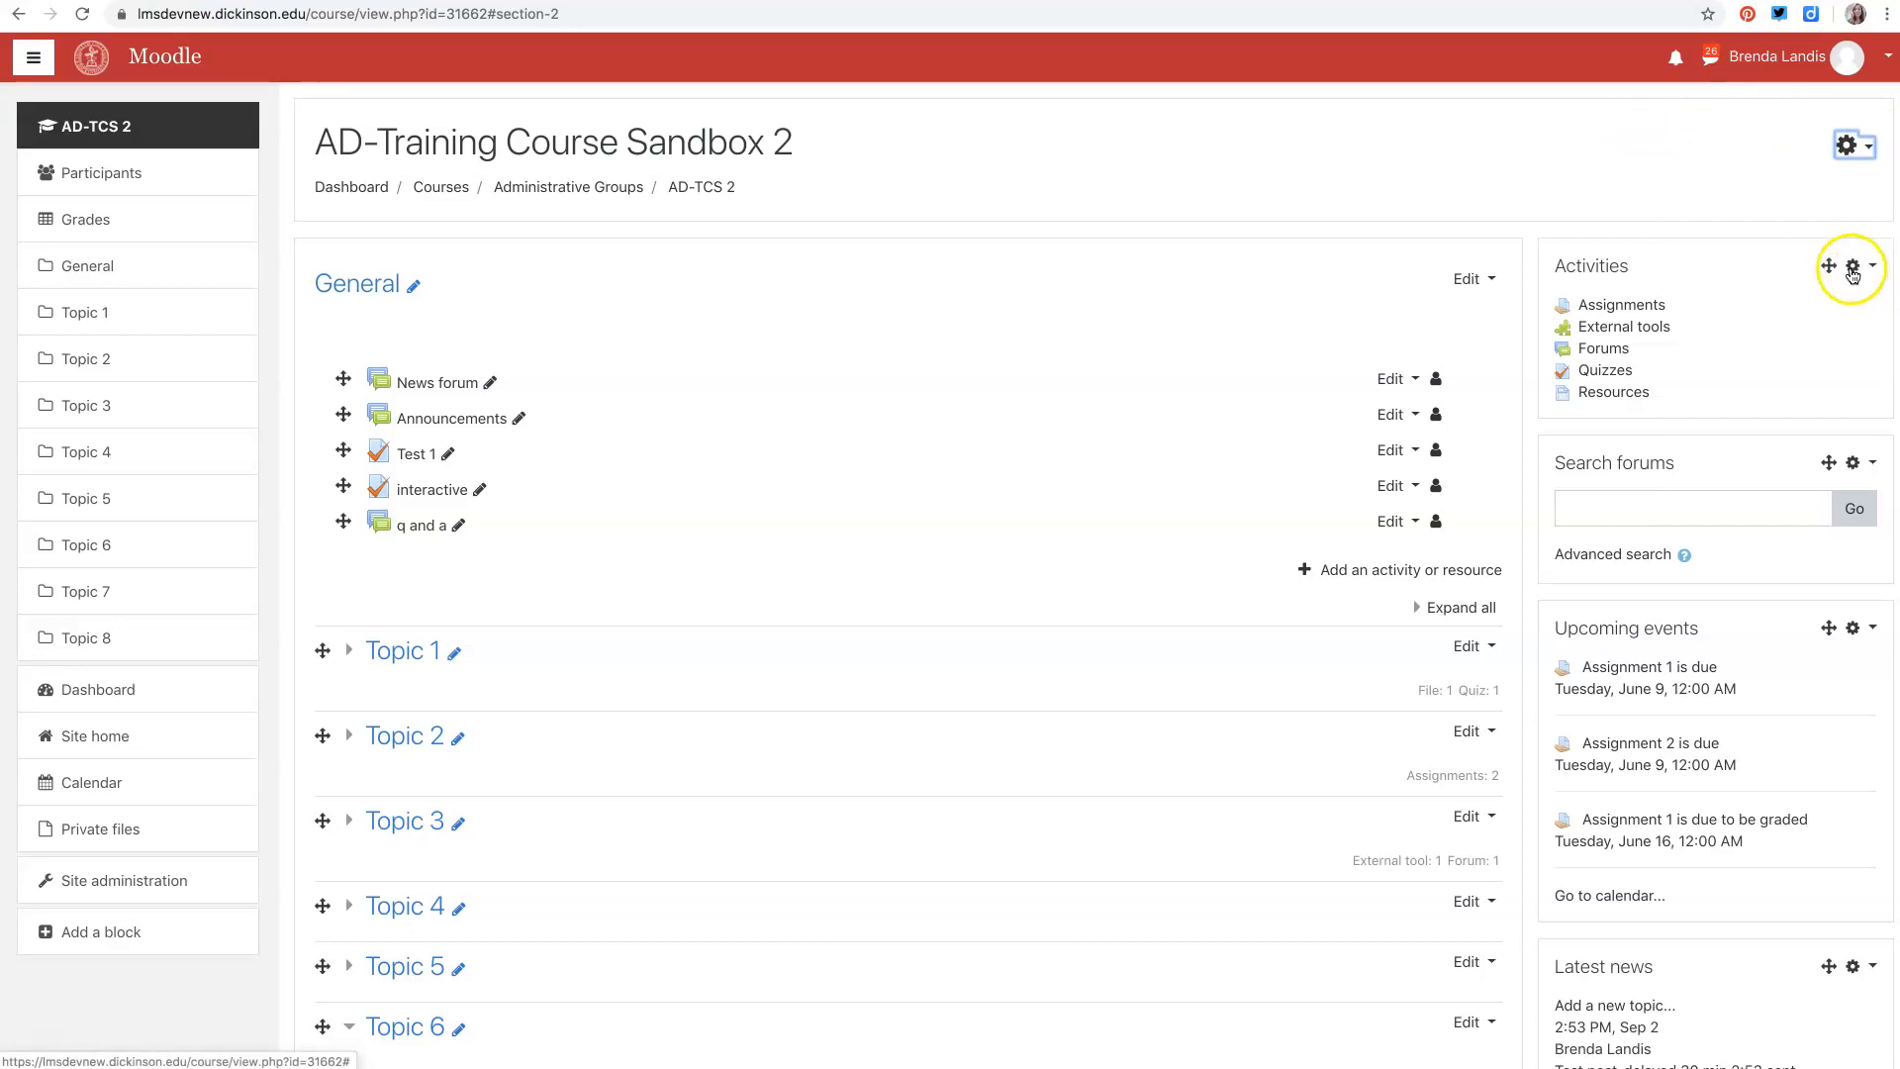
left_click(1873, 464)
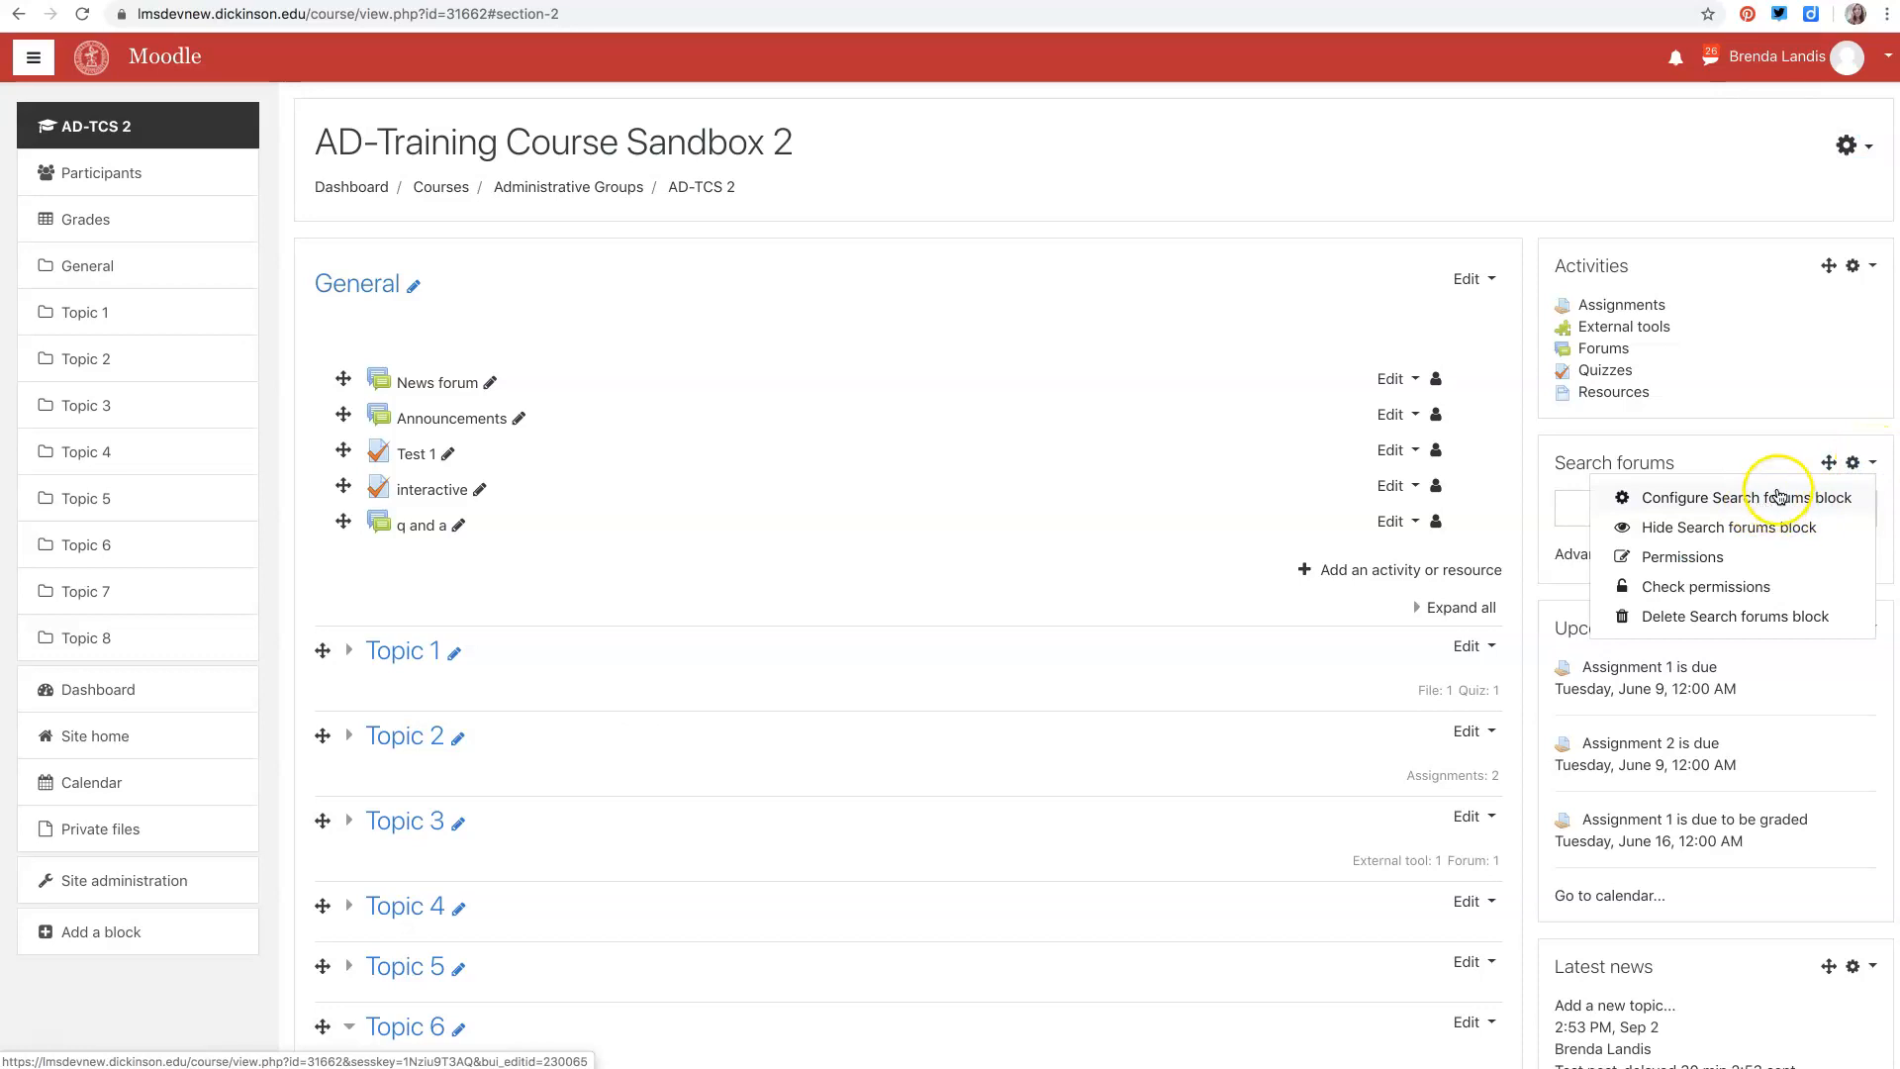
left_click(1747, 446)
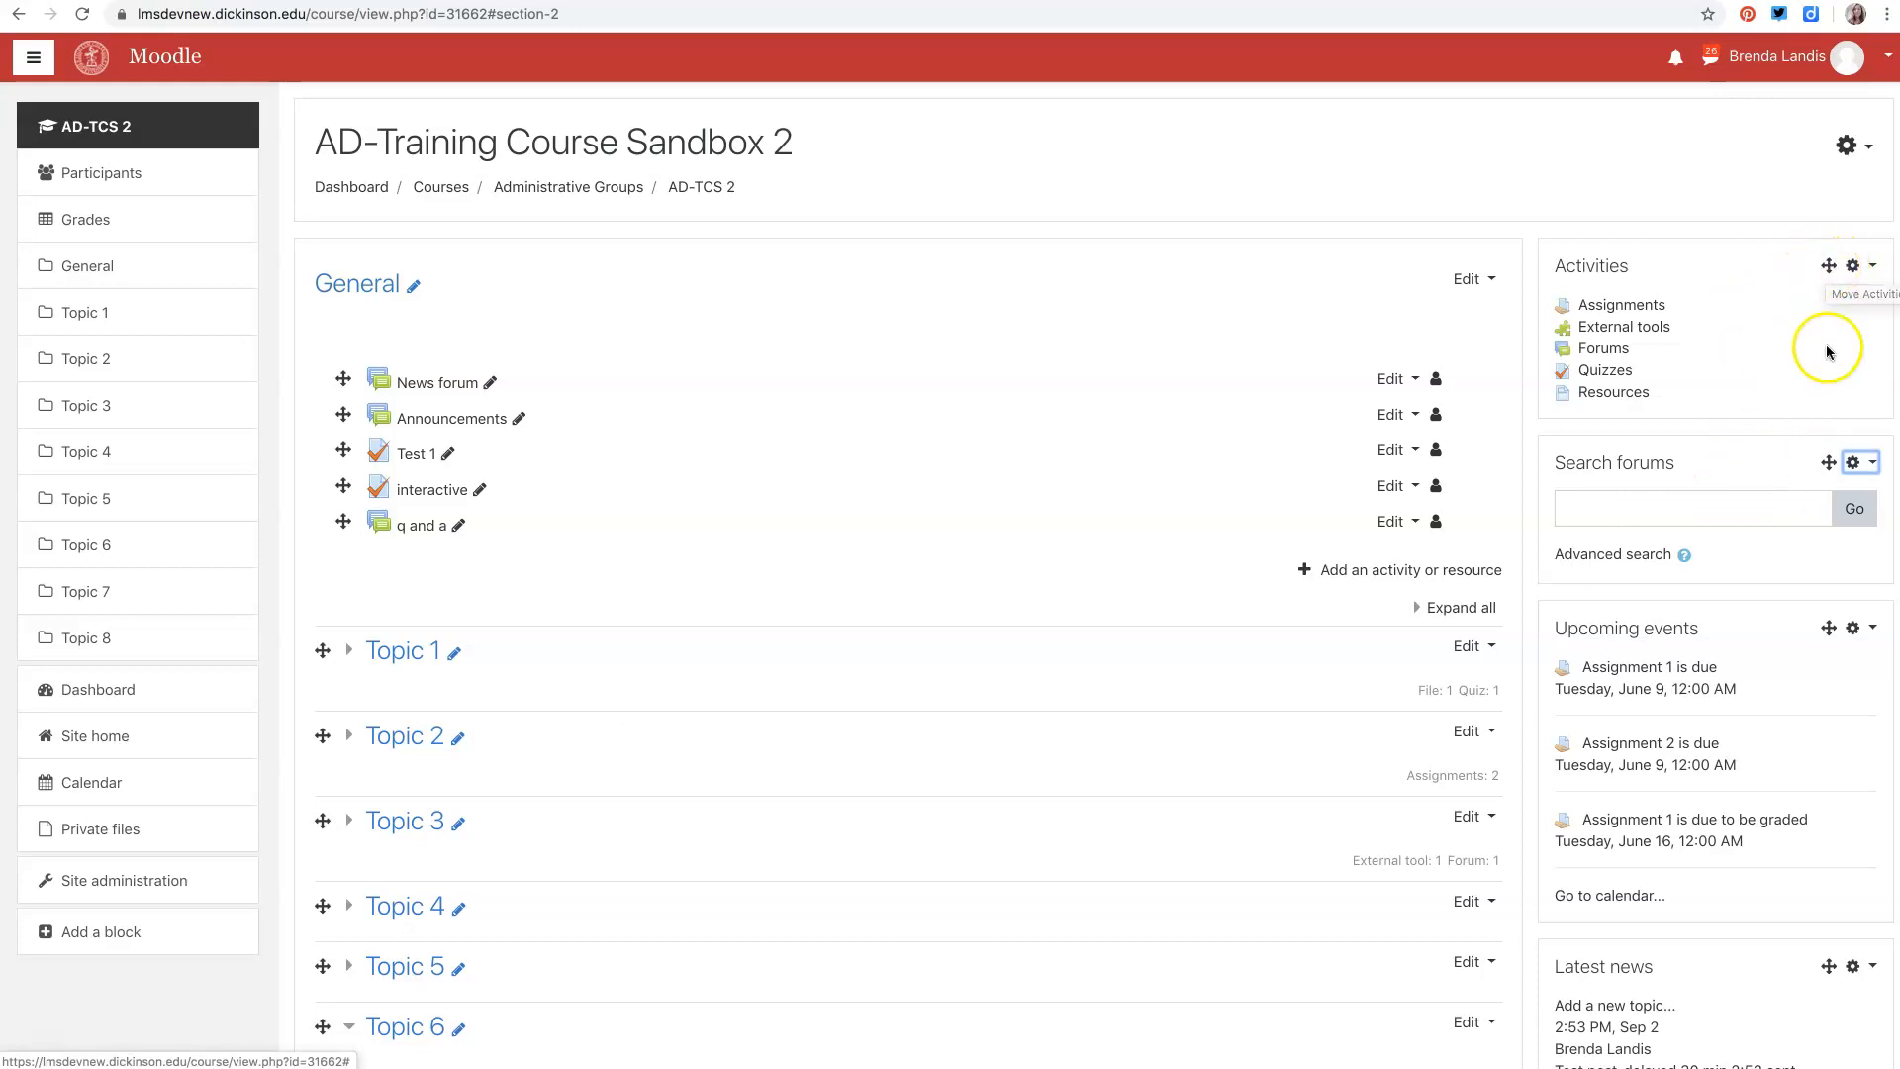
mouse_move(1829, 265)
left_mouse_down()
mouse_move(1782, 549)
mouse_move(1811, 264)
left_mouse_up()
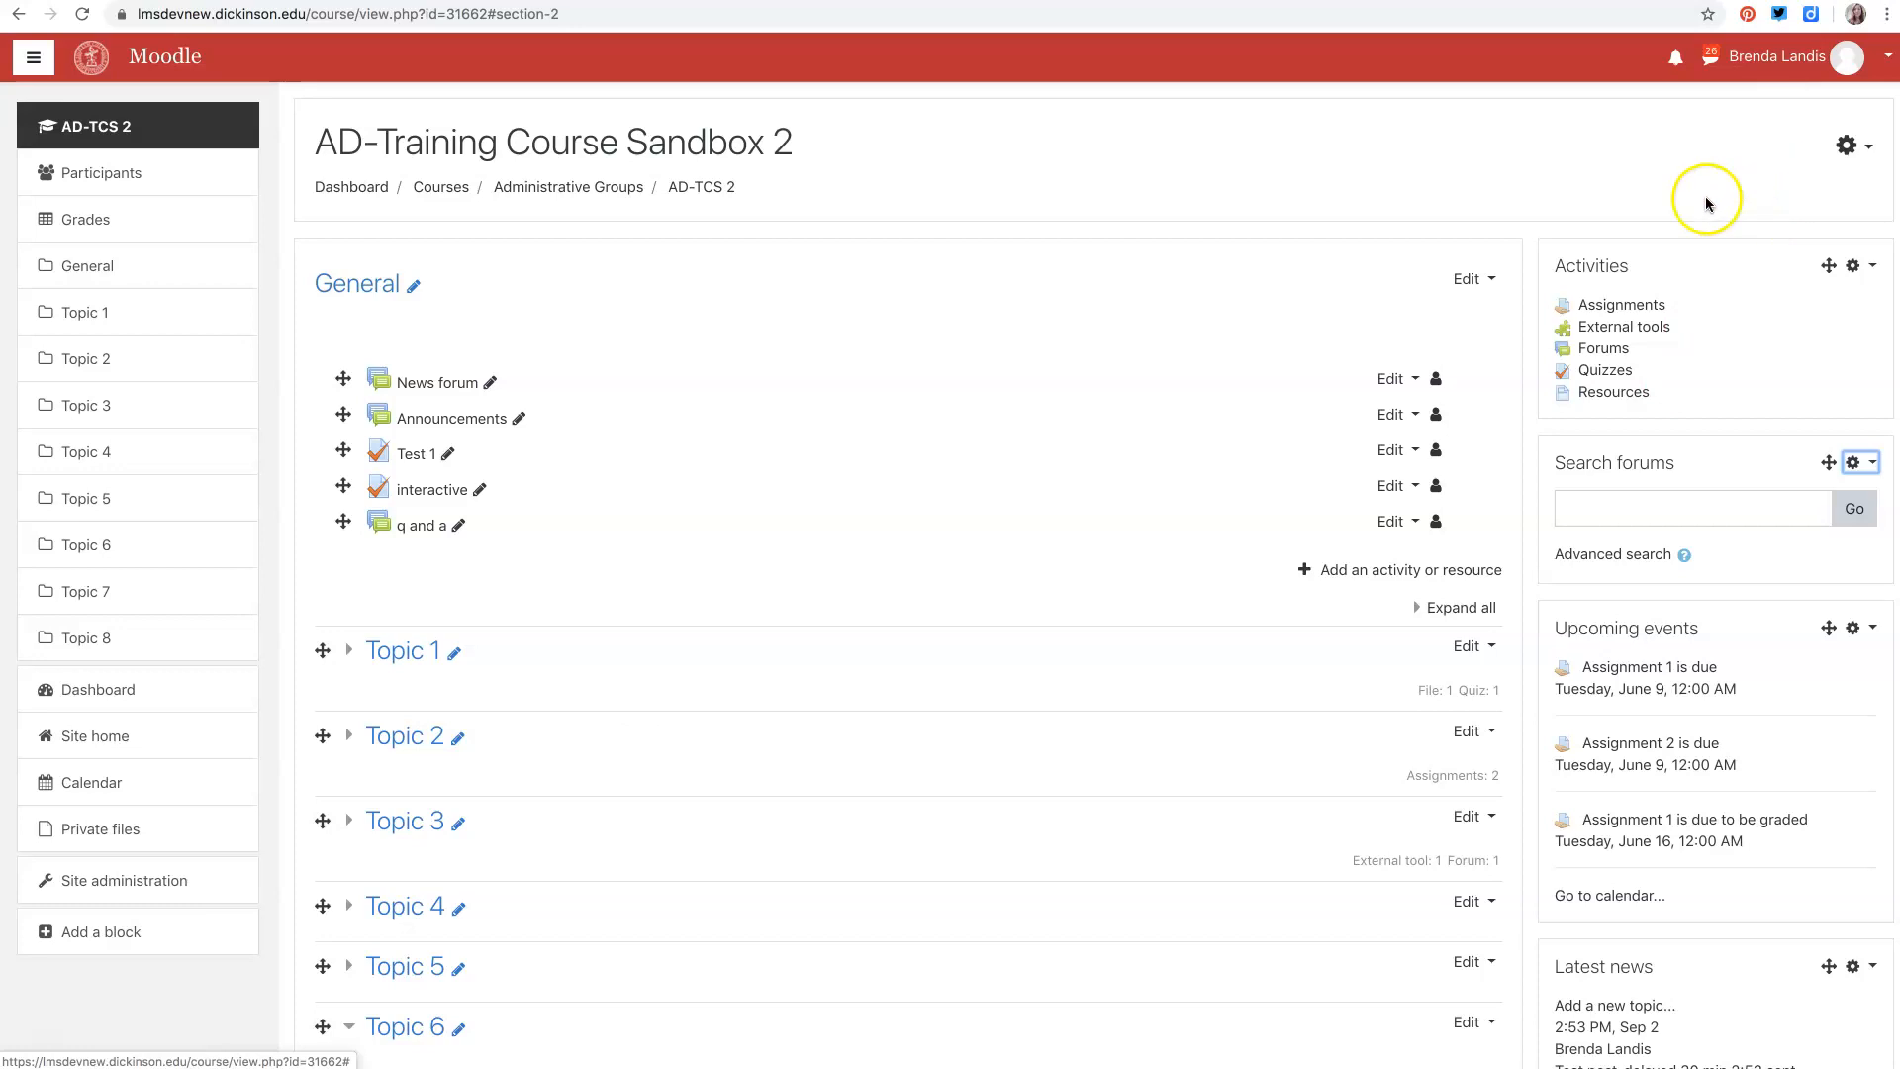
- Open the course's Edit settings page from the course administration menu
left_click(1846, 146)
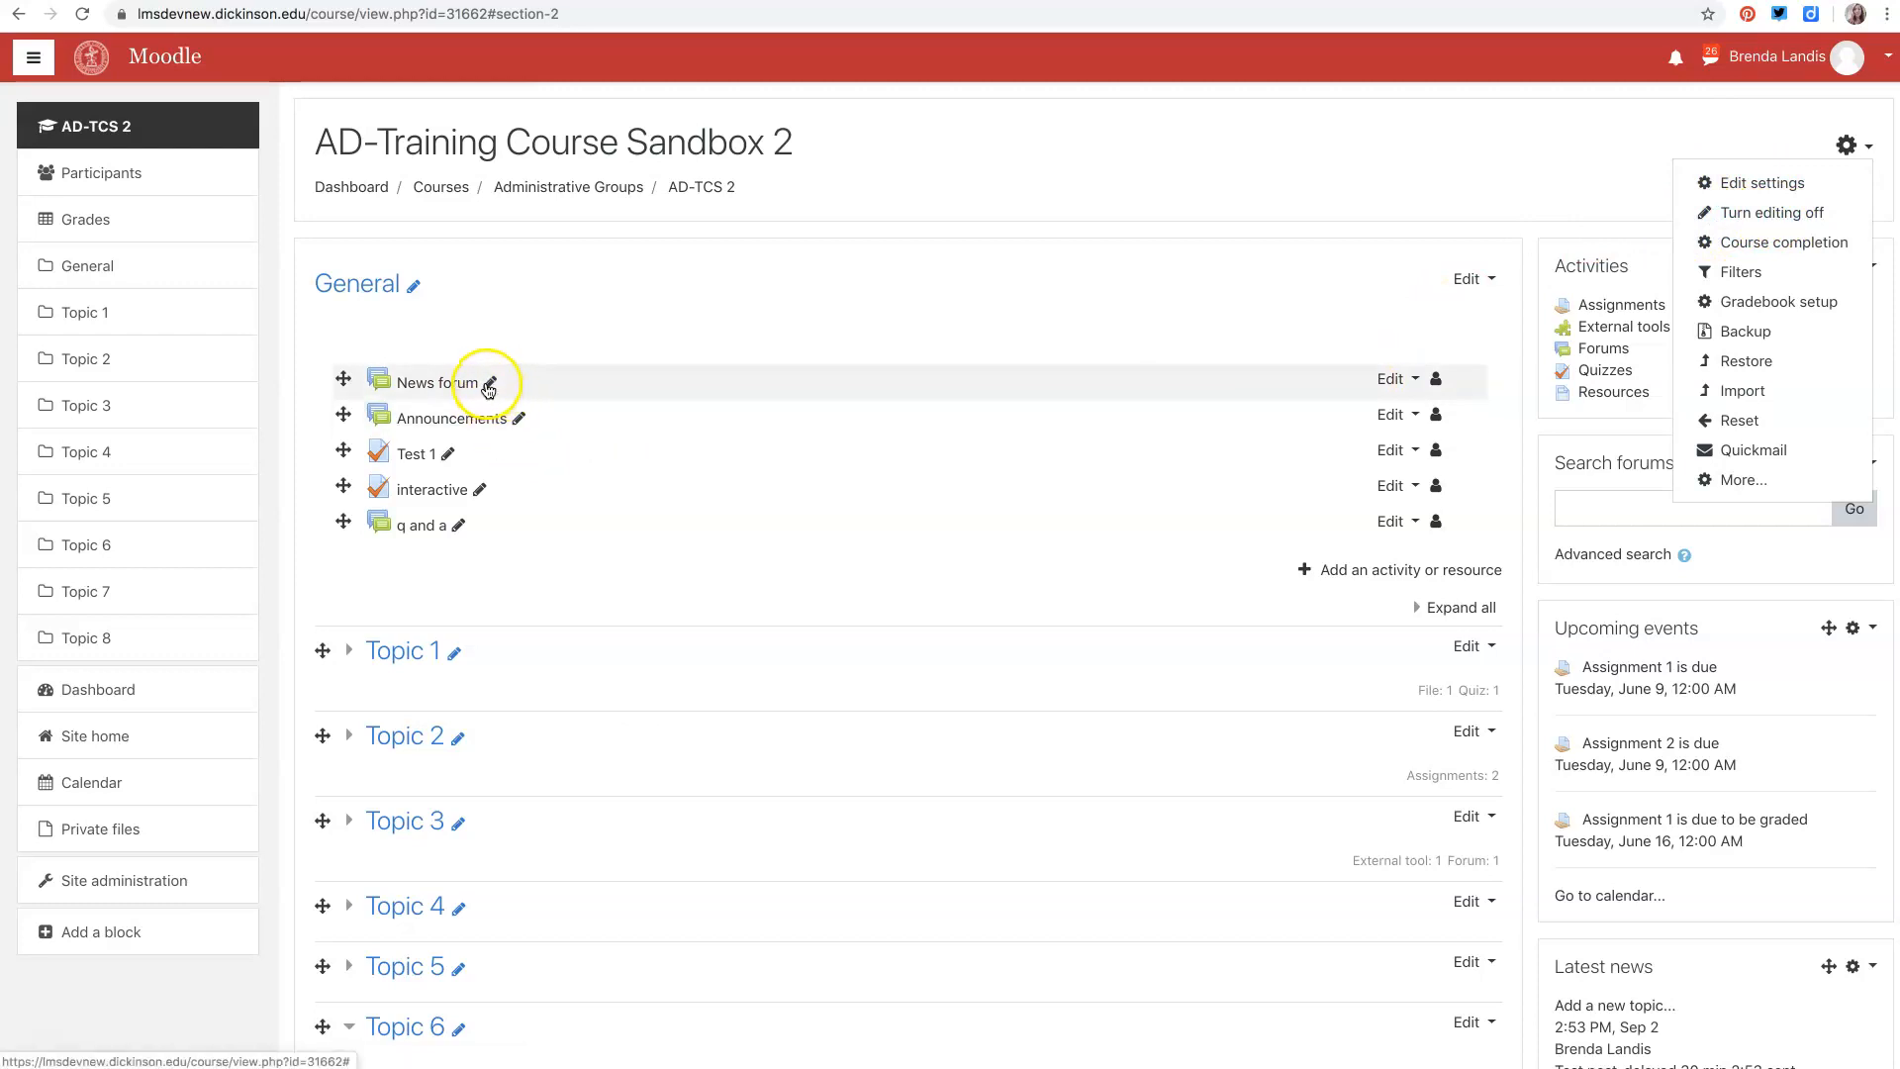
left_click(1404, 382)
left_click(1851, 144)
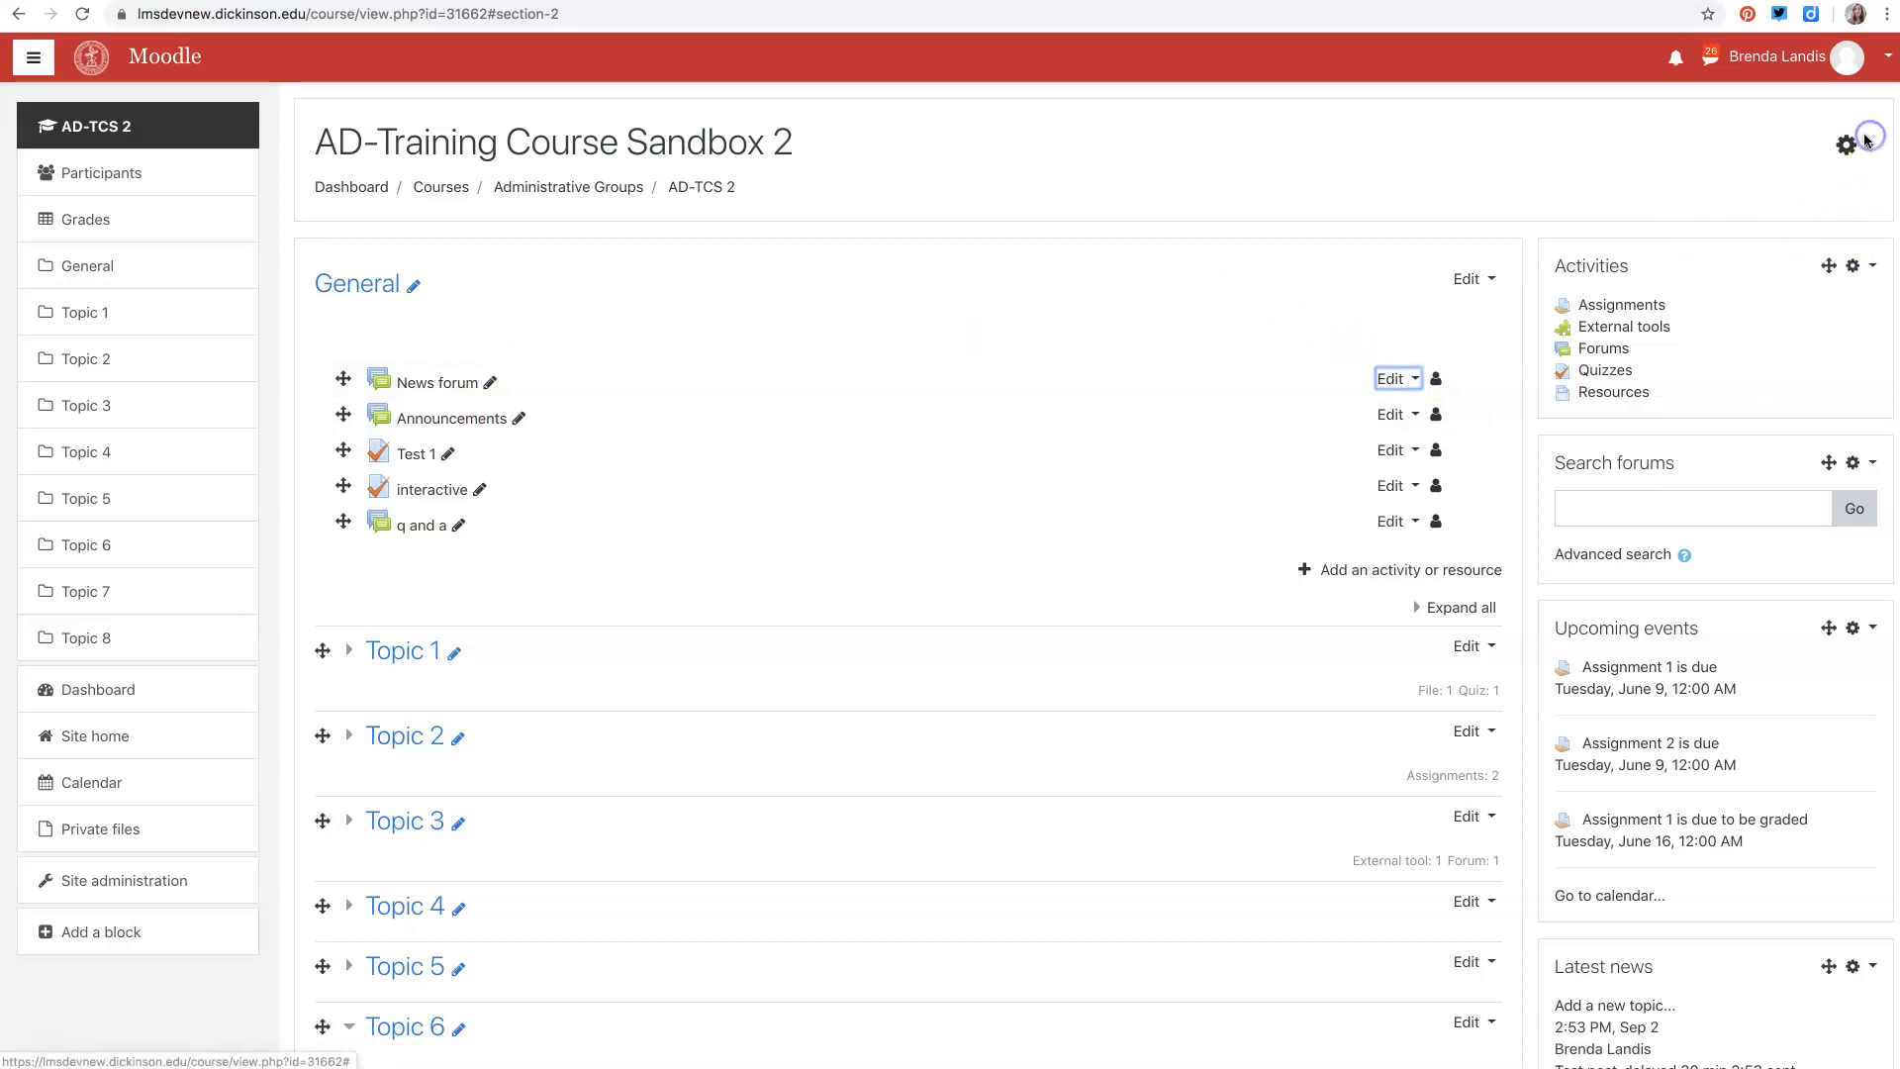
left_click(1850, 145)
left_click(1782, 185)
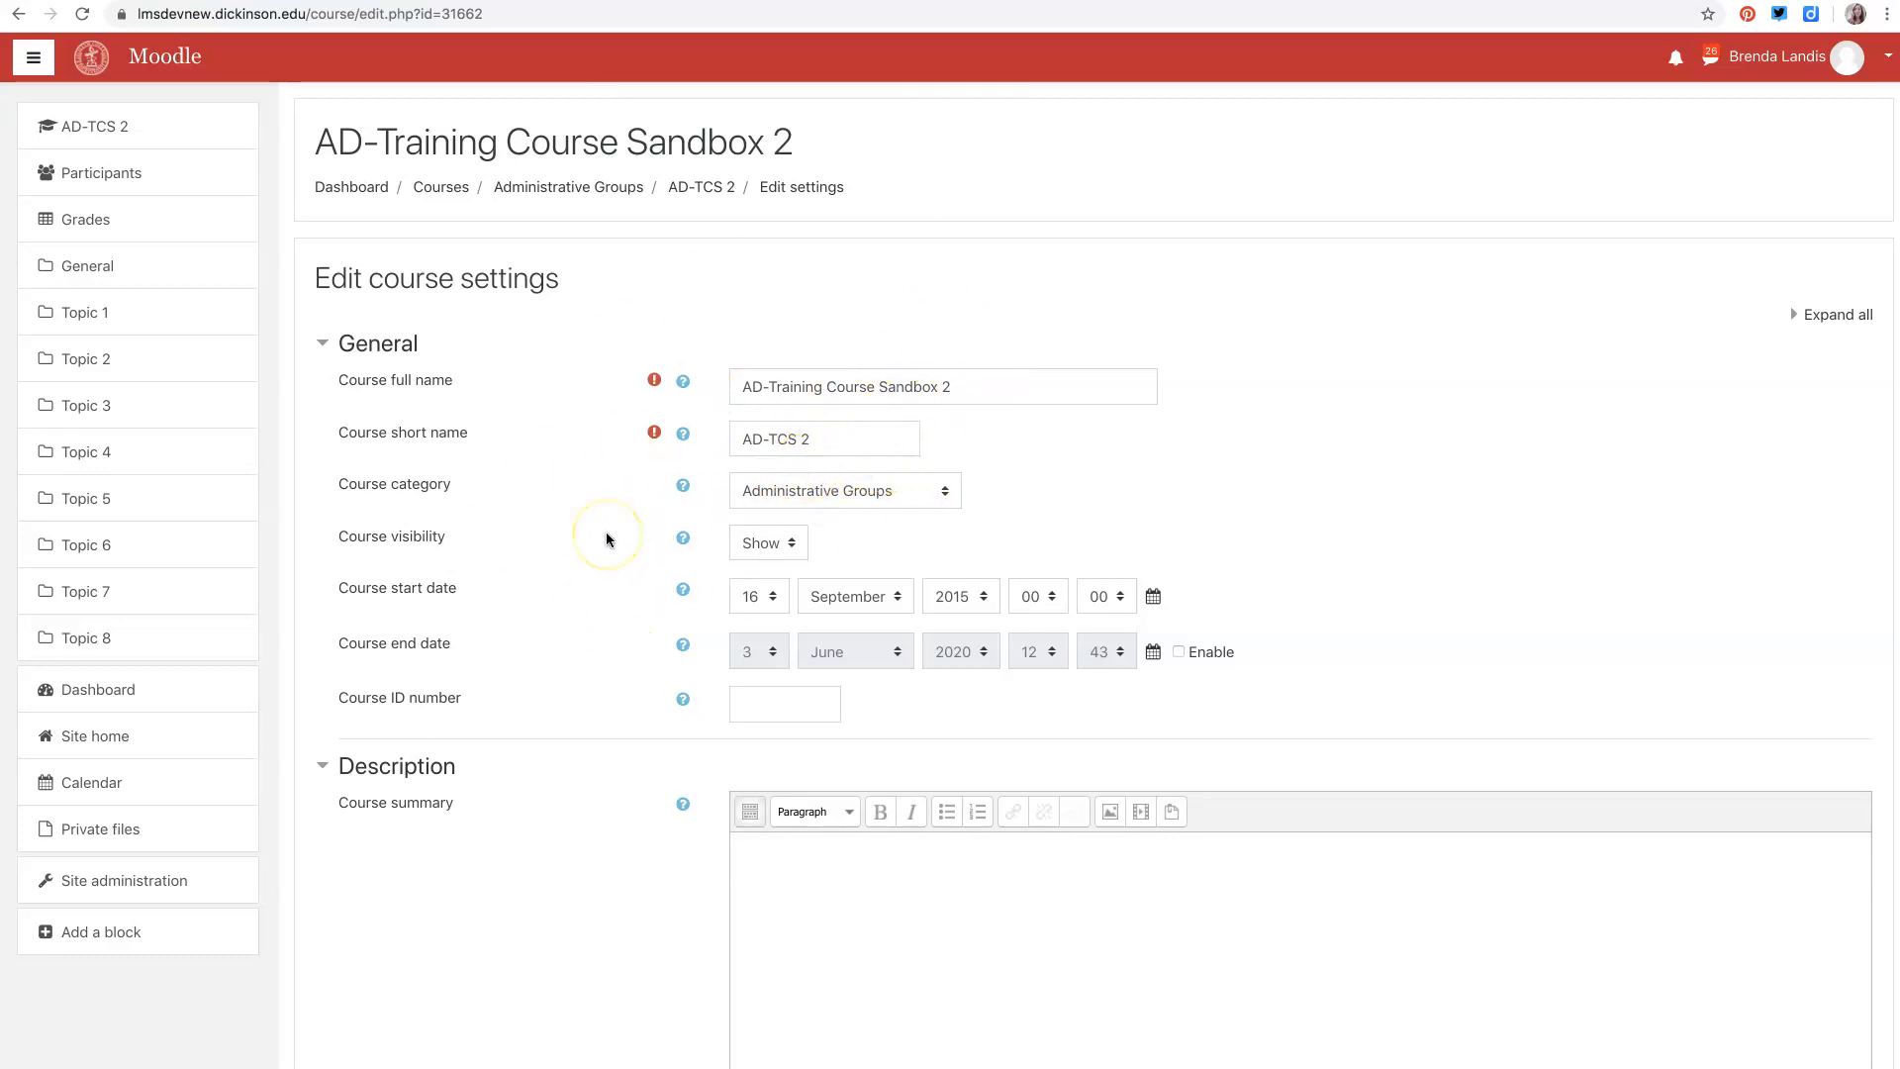
- Review the course category and course visibility options without changing them
left_click(945, 495)
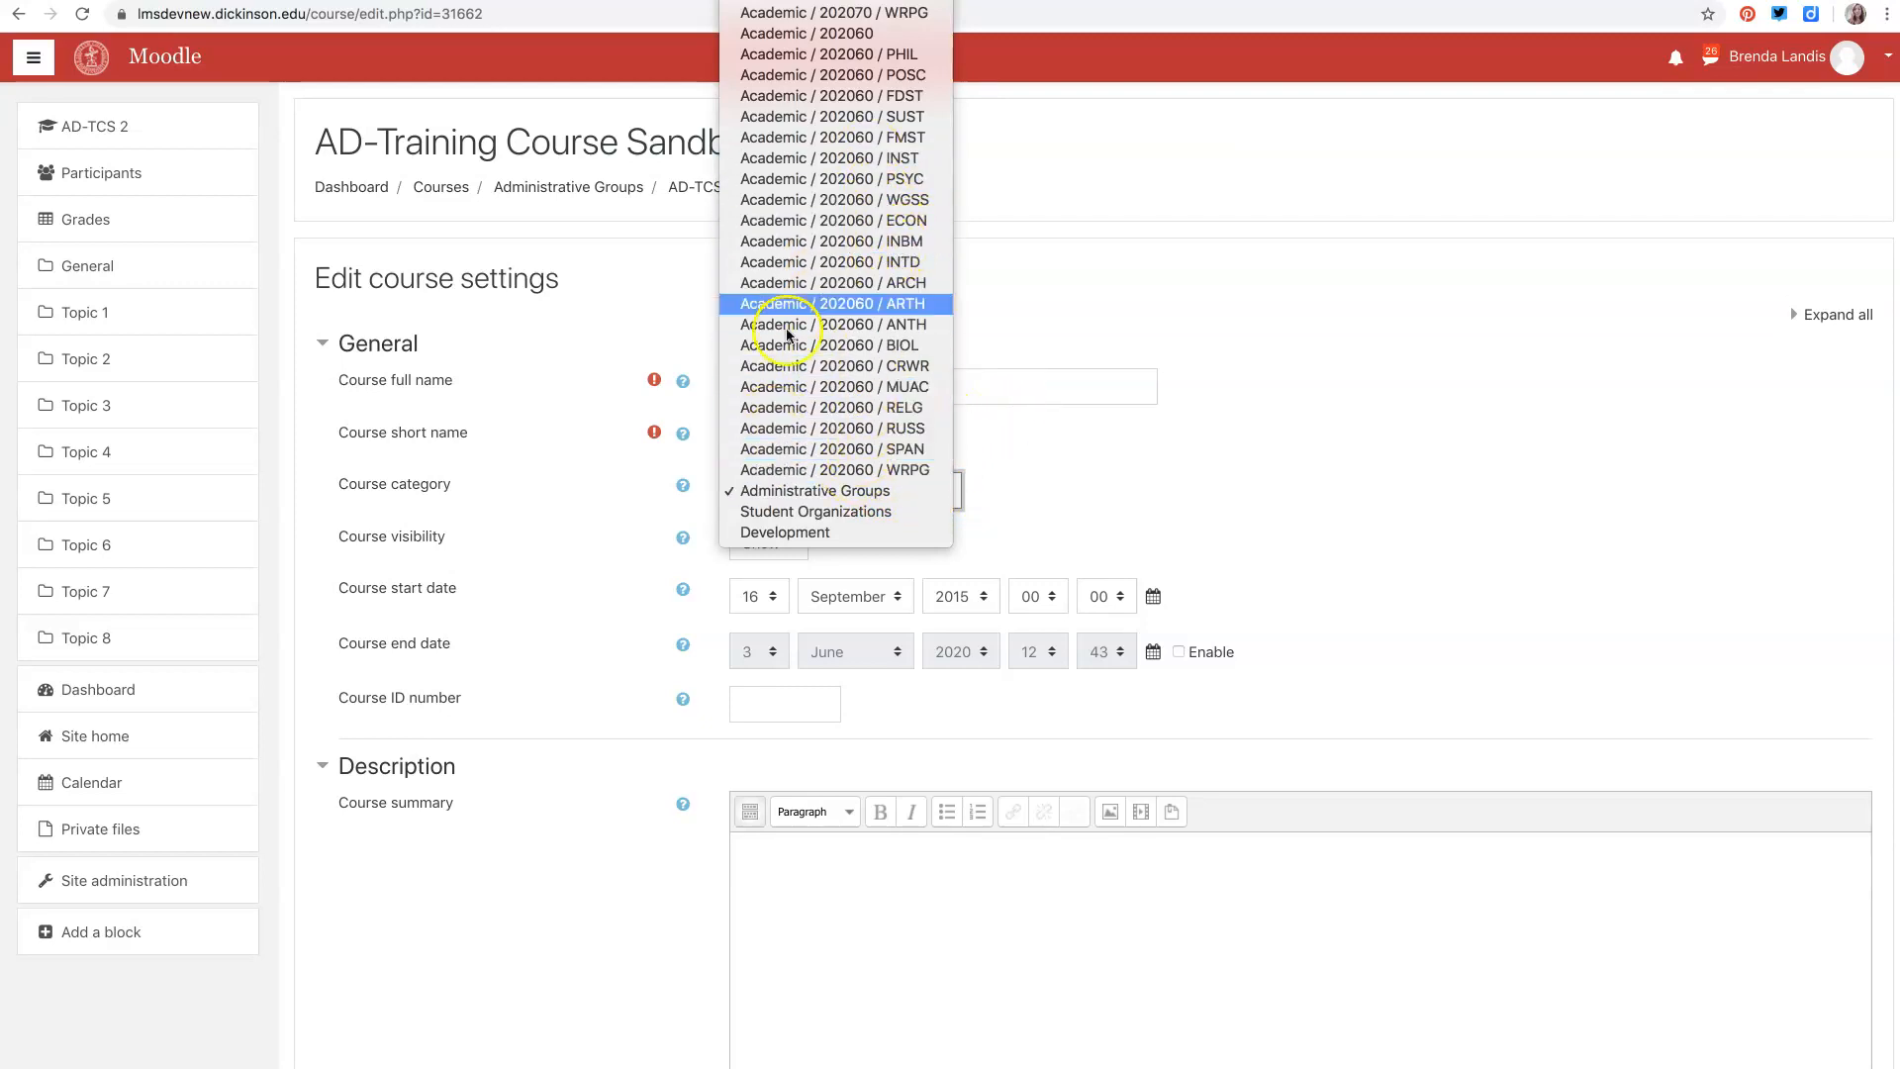
left_click(631, 354)
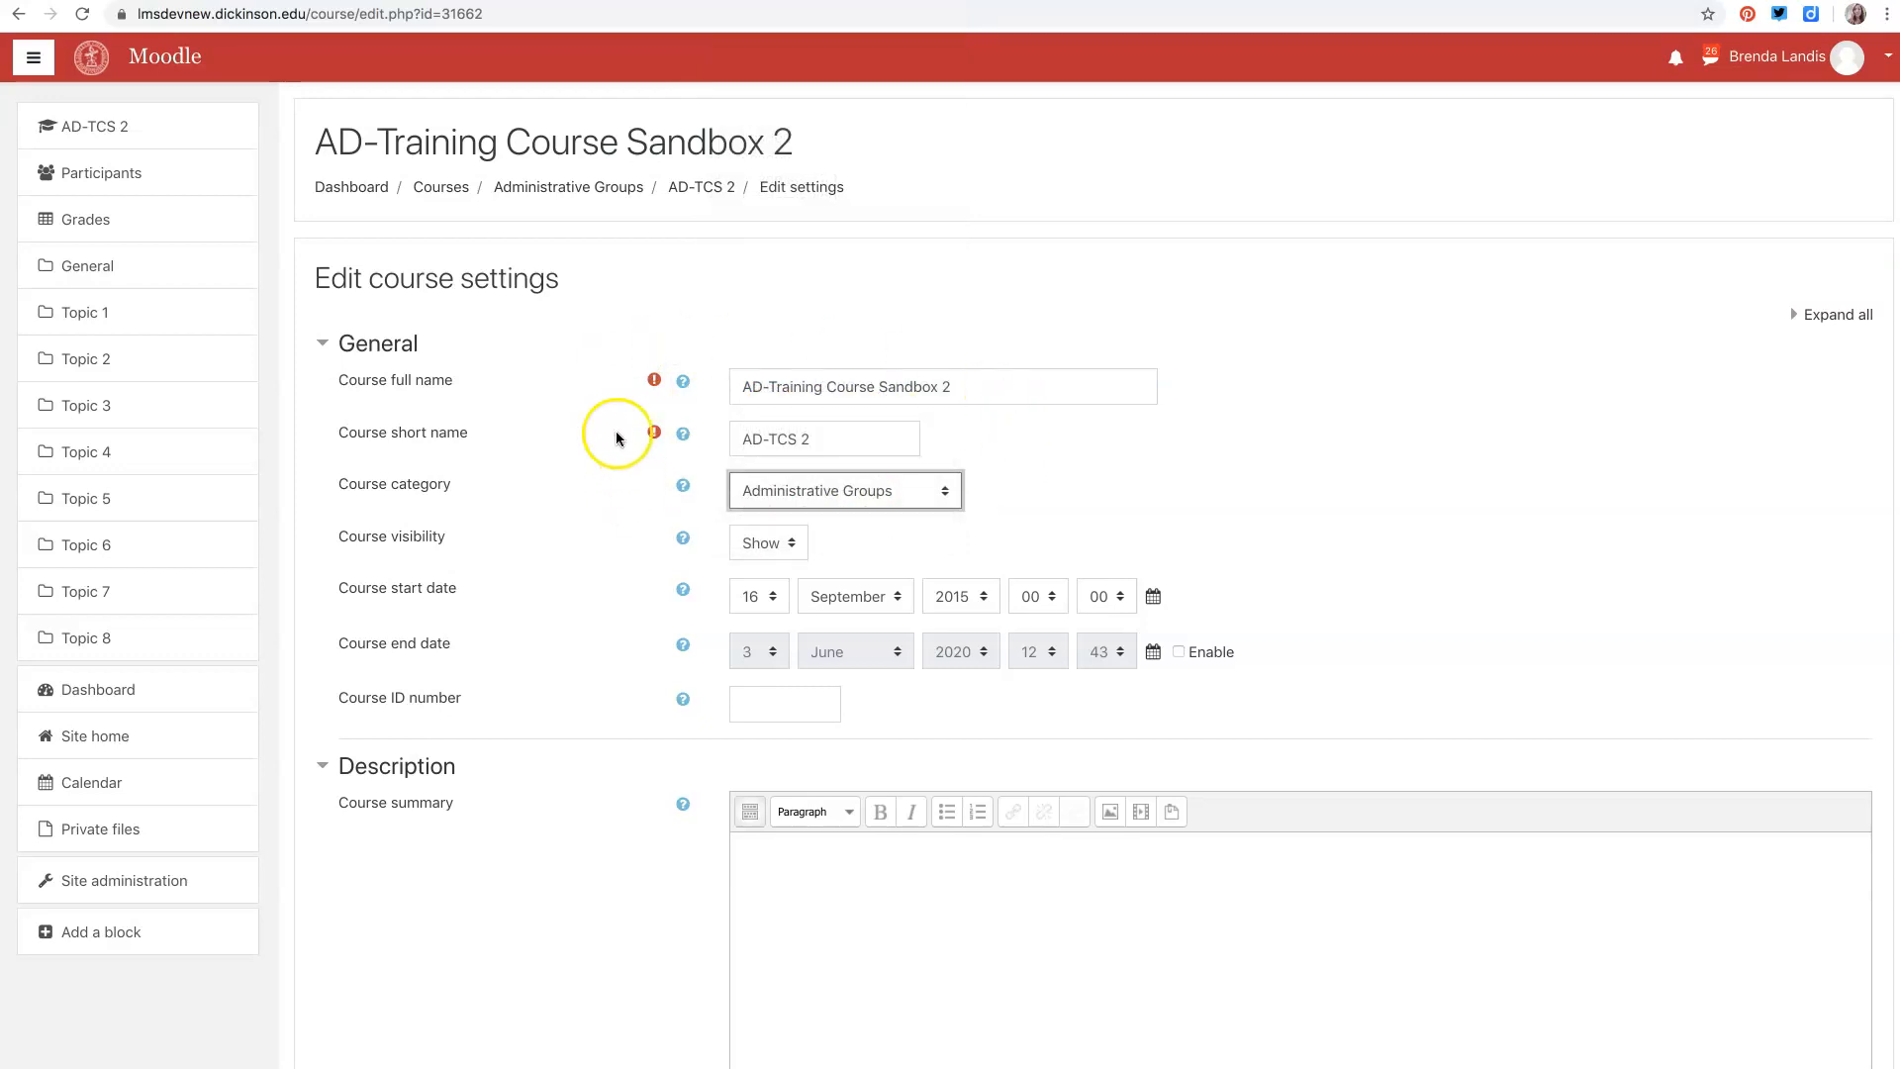
scroll(756, 564, "down", 3)
left_click(777, 428)
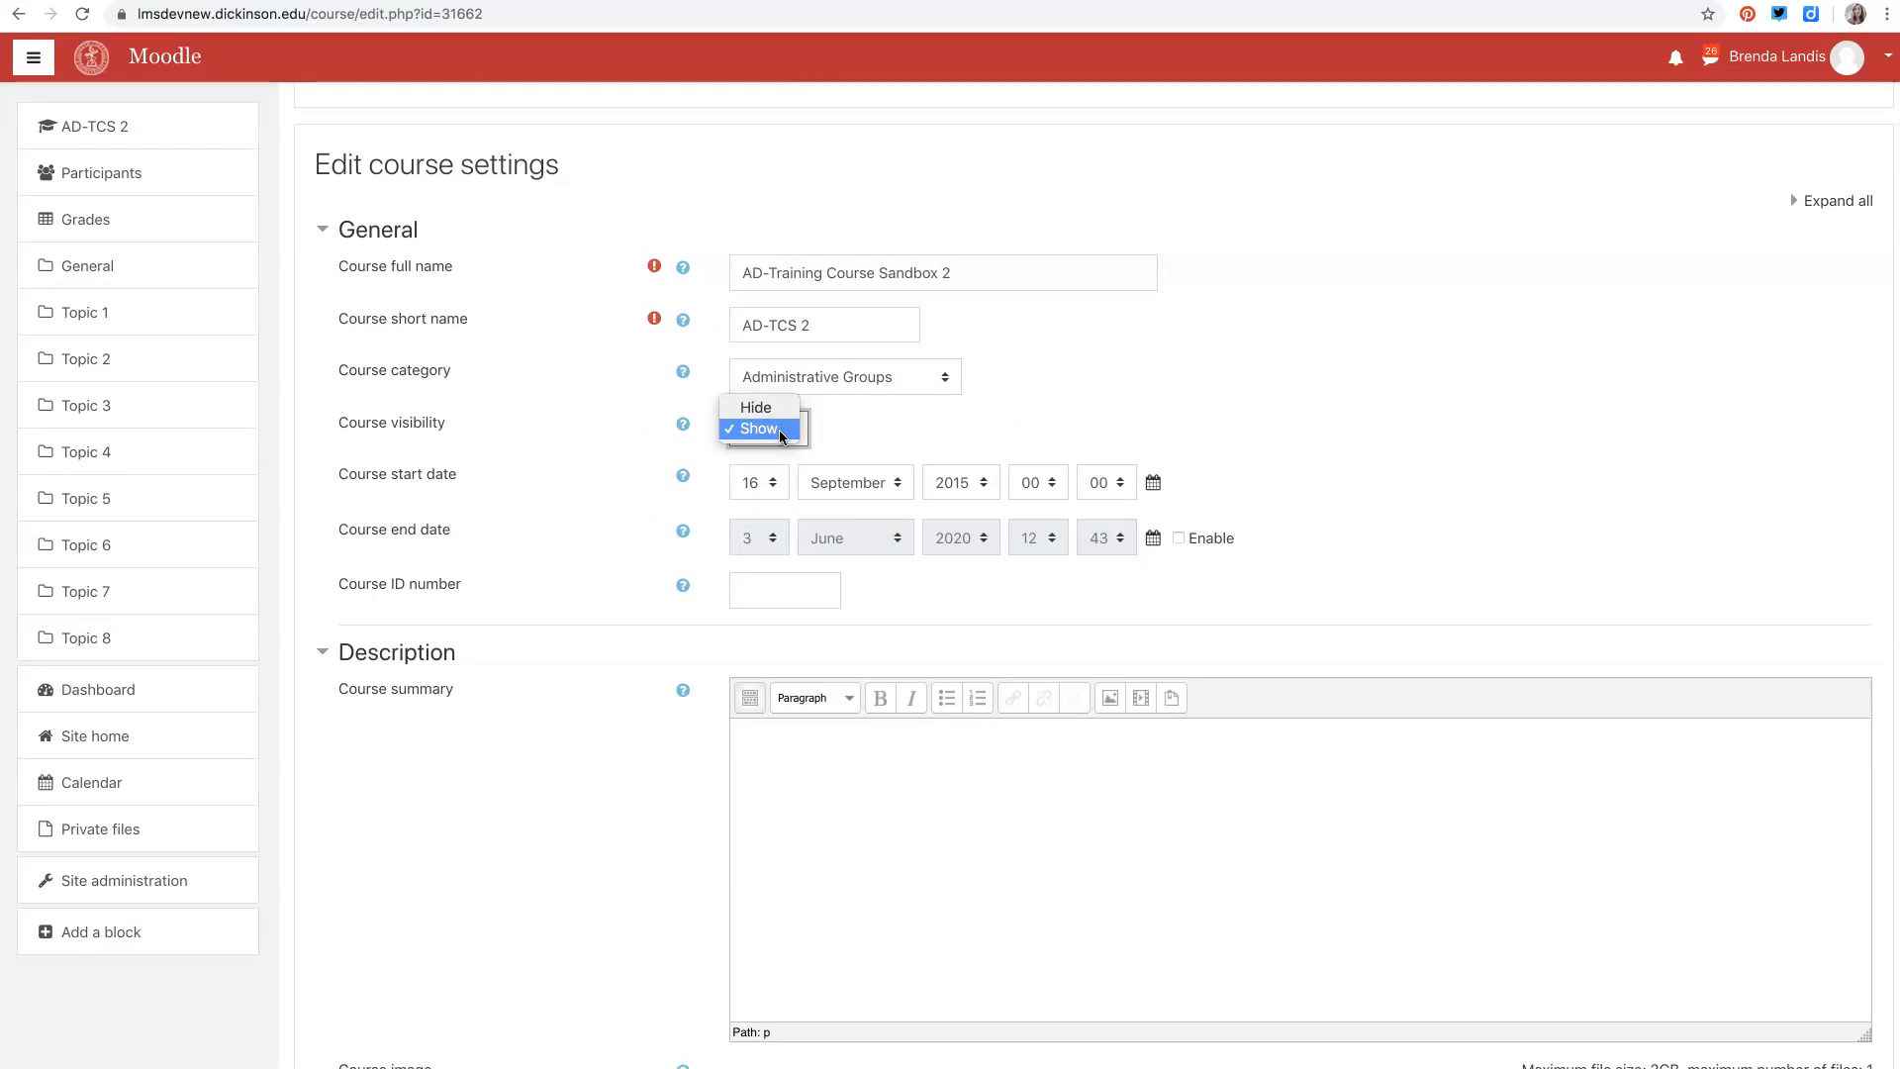
left_click(770, 420)
left_click(770, 436)
left_click(527, 614)
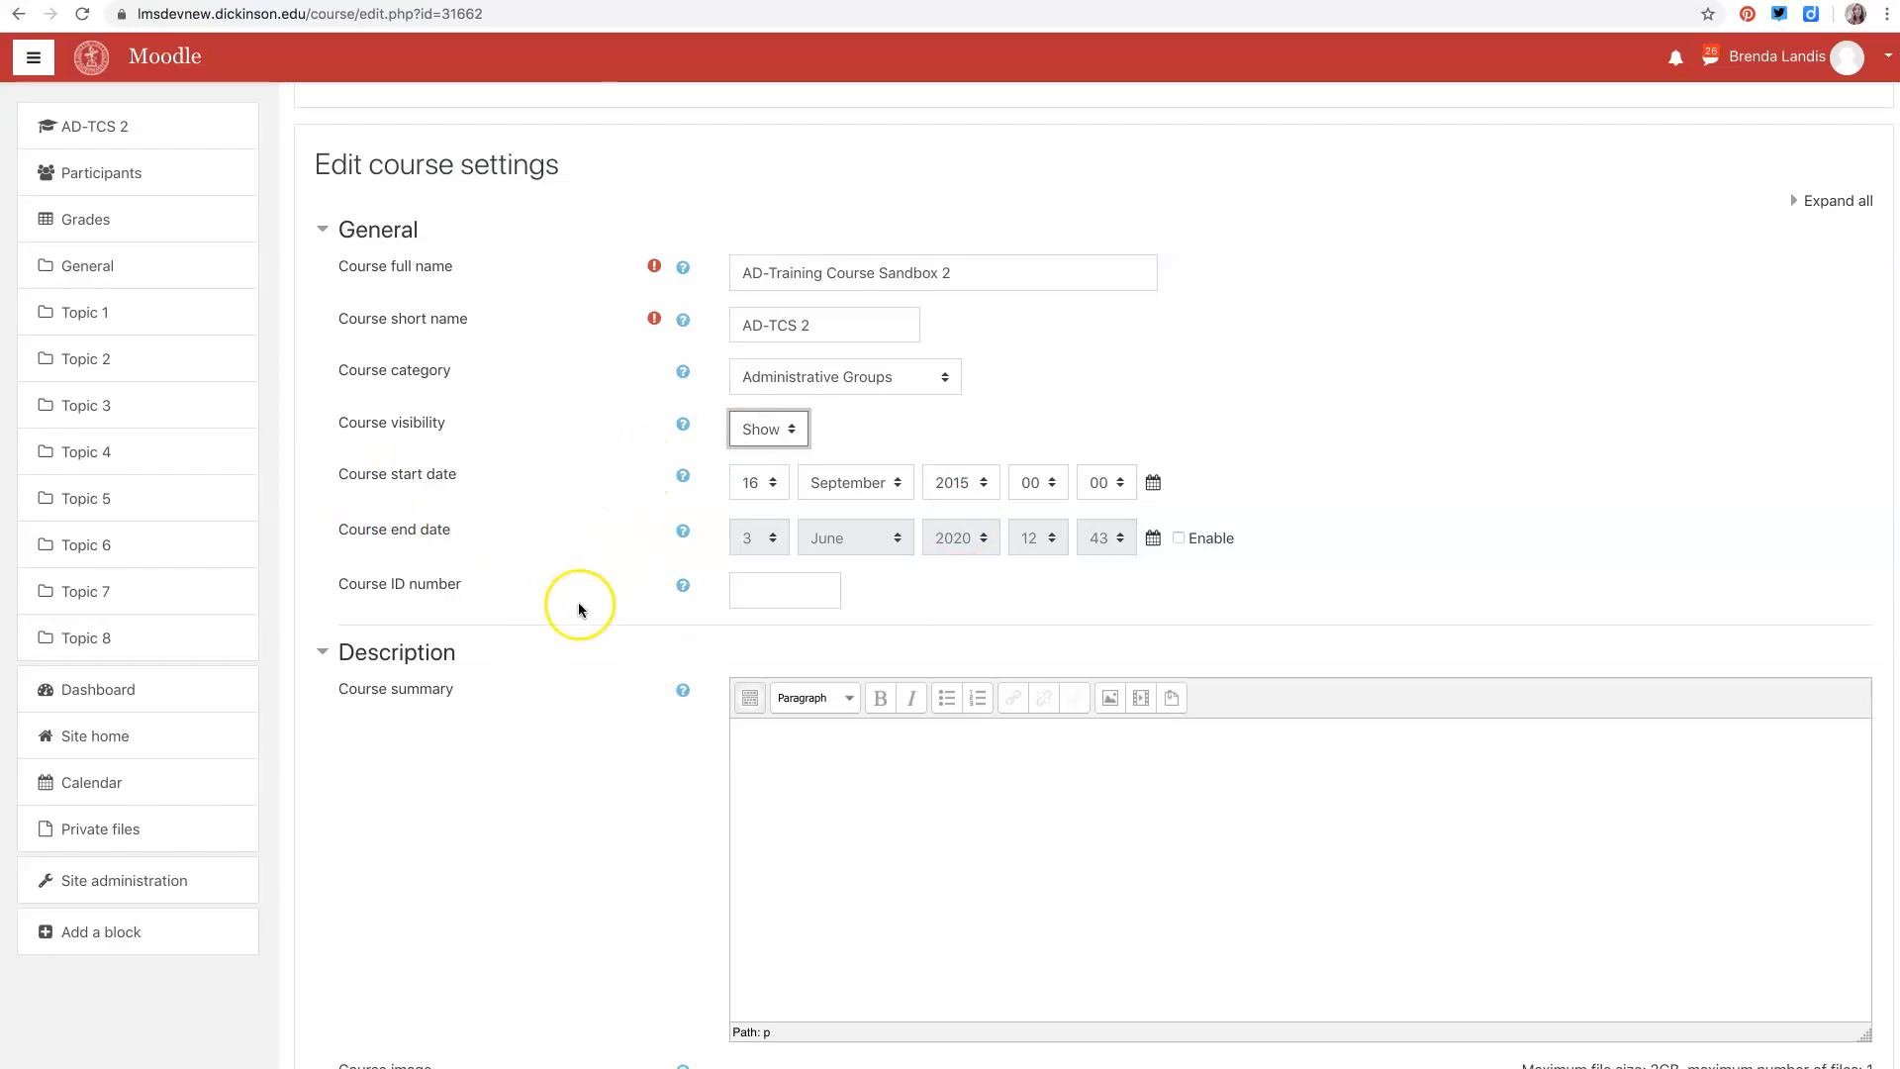
- Switch the course image file area to folder view and back to icon view
scroll(578, 610, "down", 8)
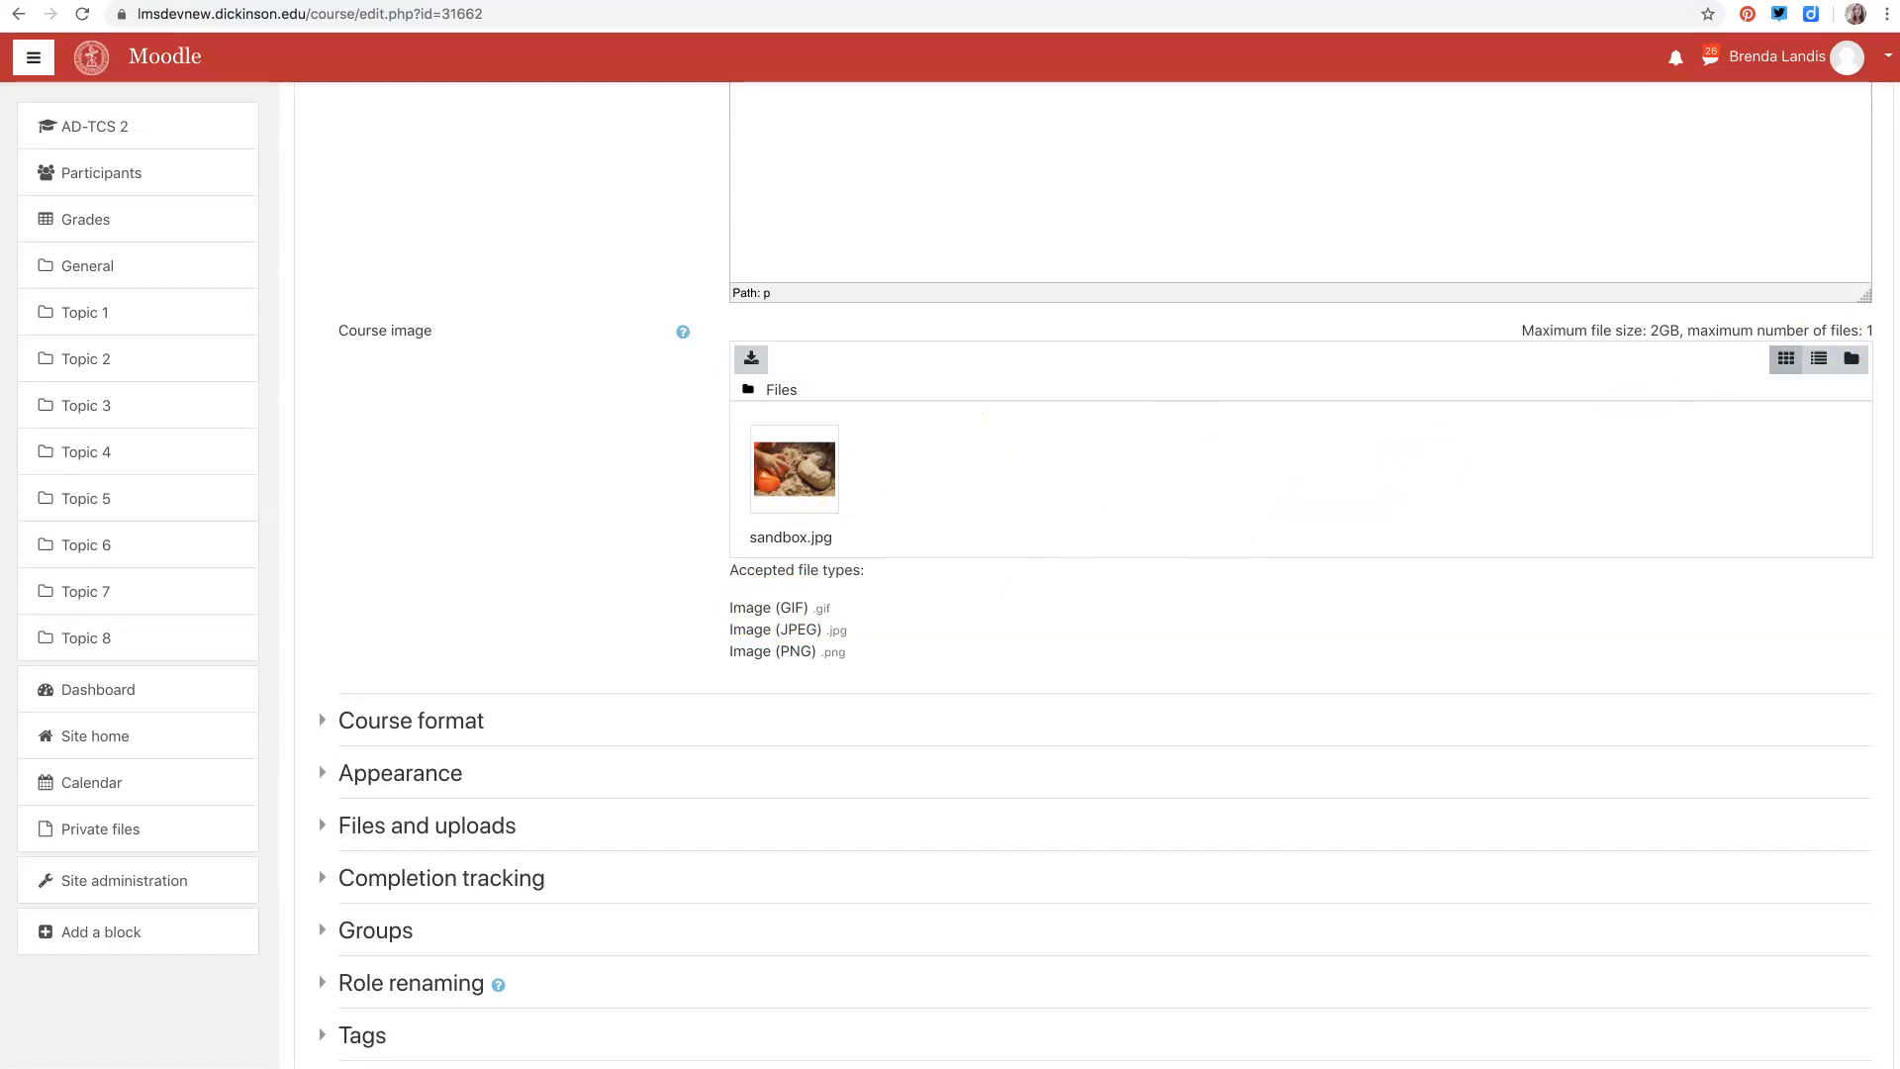
left_click(1850, 358)
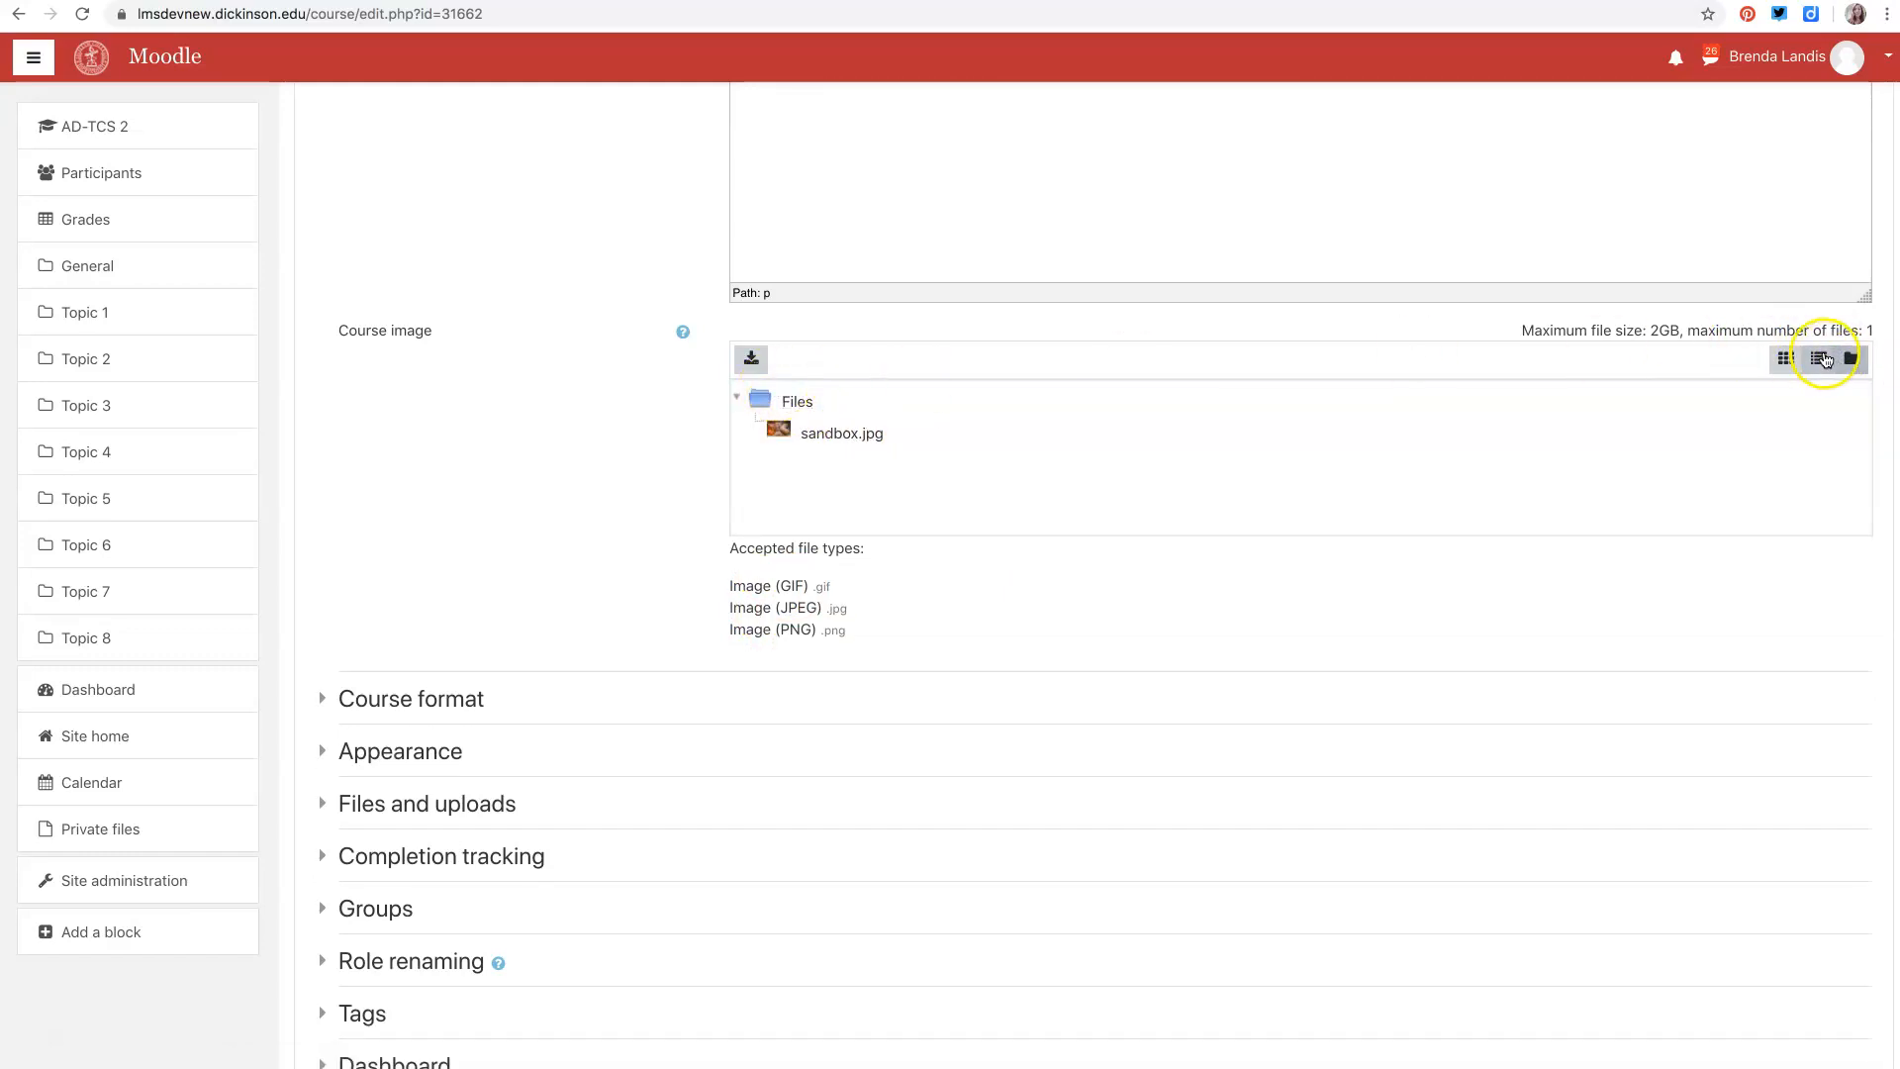
left_click(1785, 358)
- Expand the Course format section and review the available course formats without changing the format
scroll(484, 590, "down", 3)
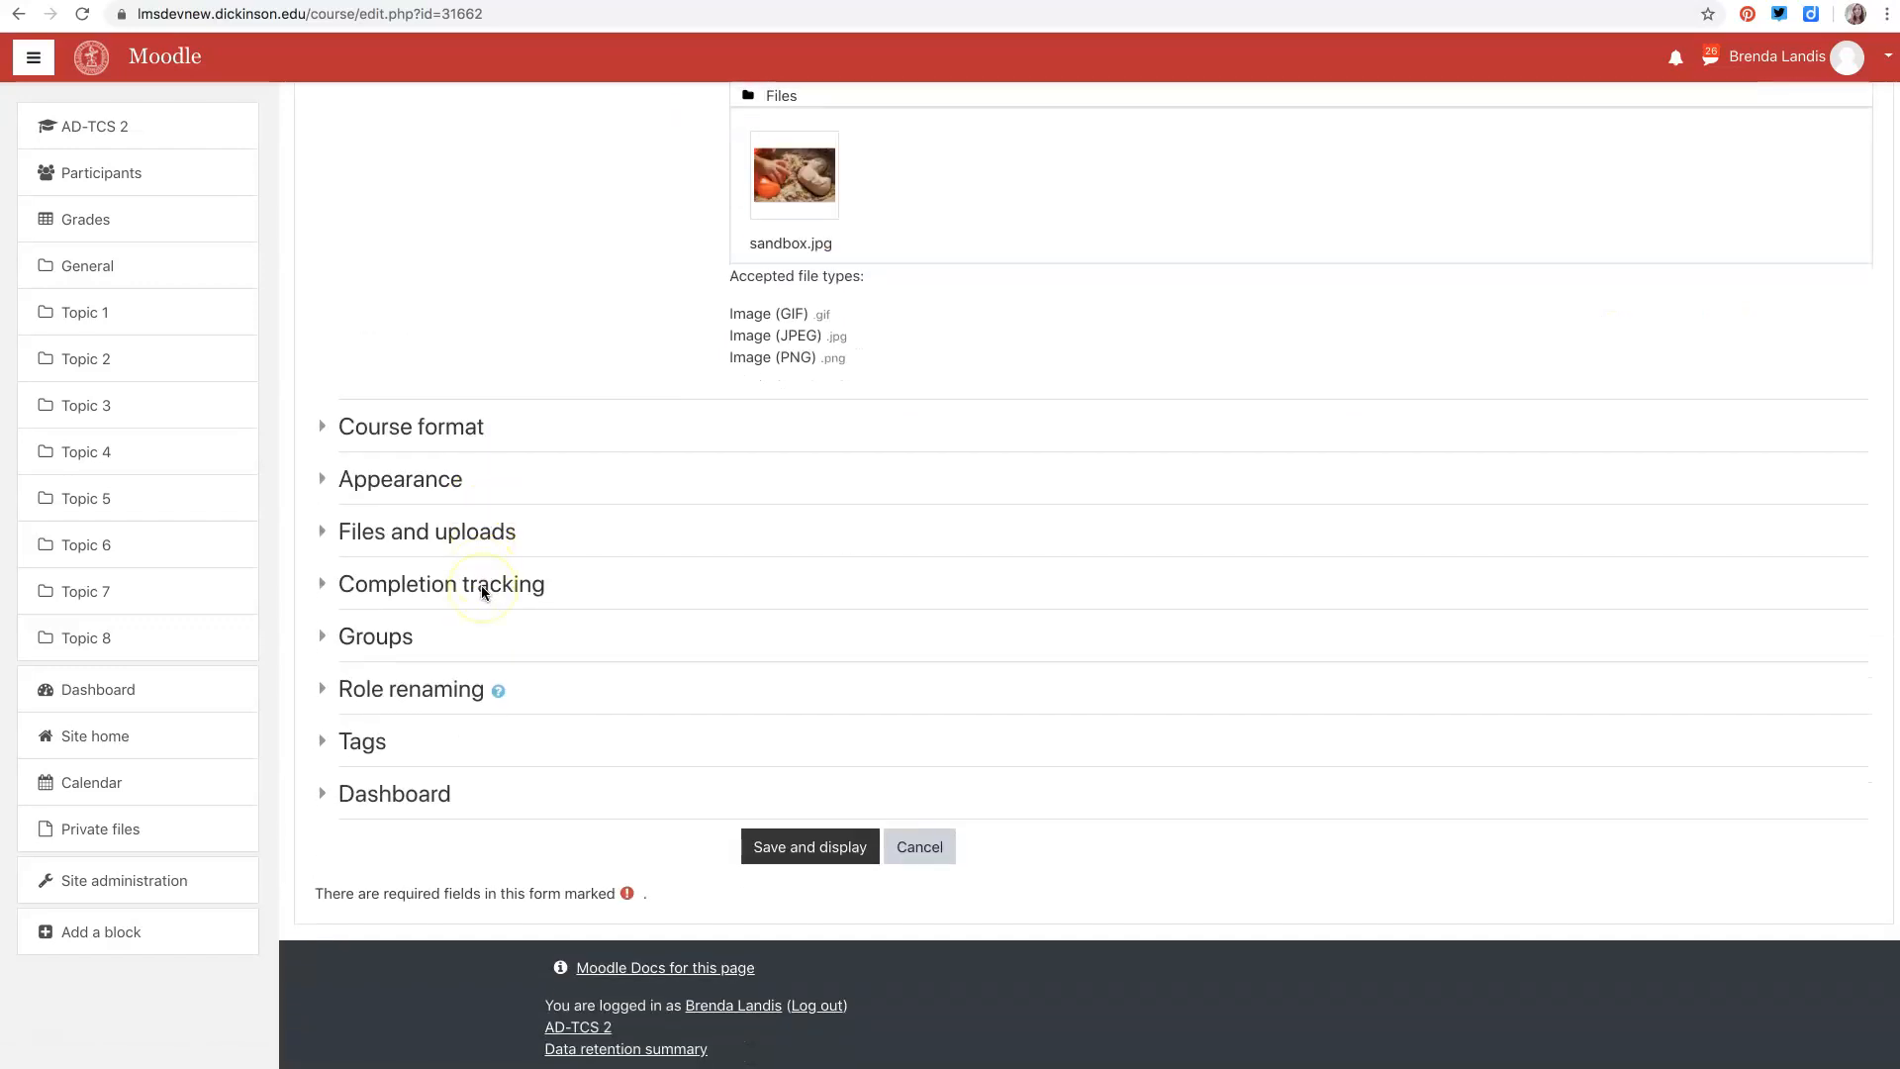
left_click(342, 425)
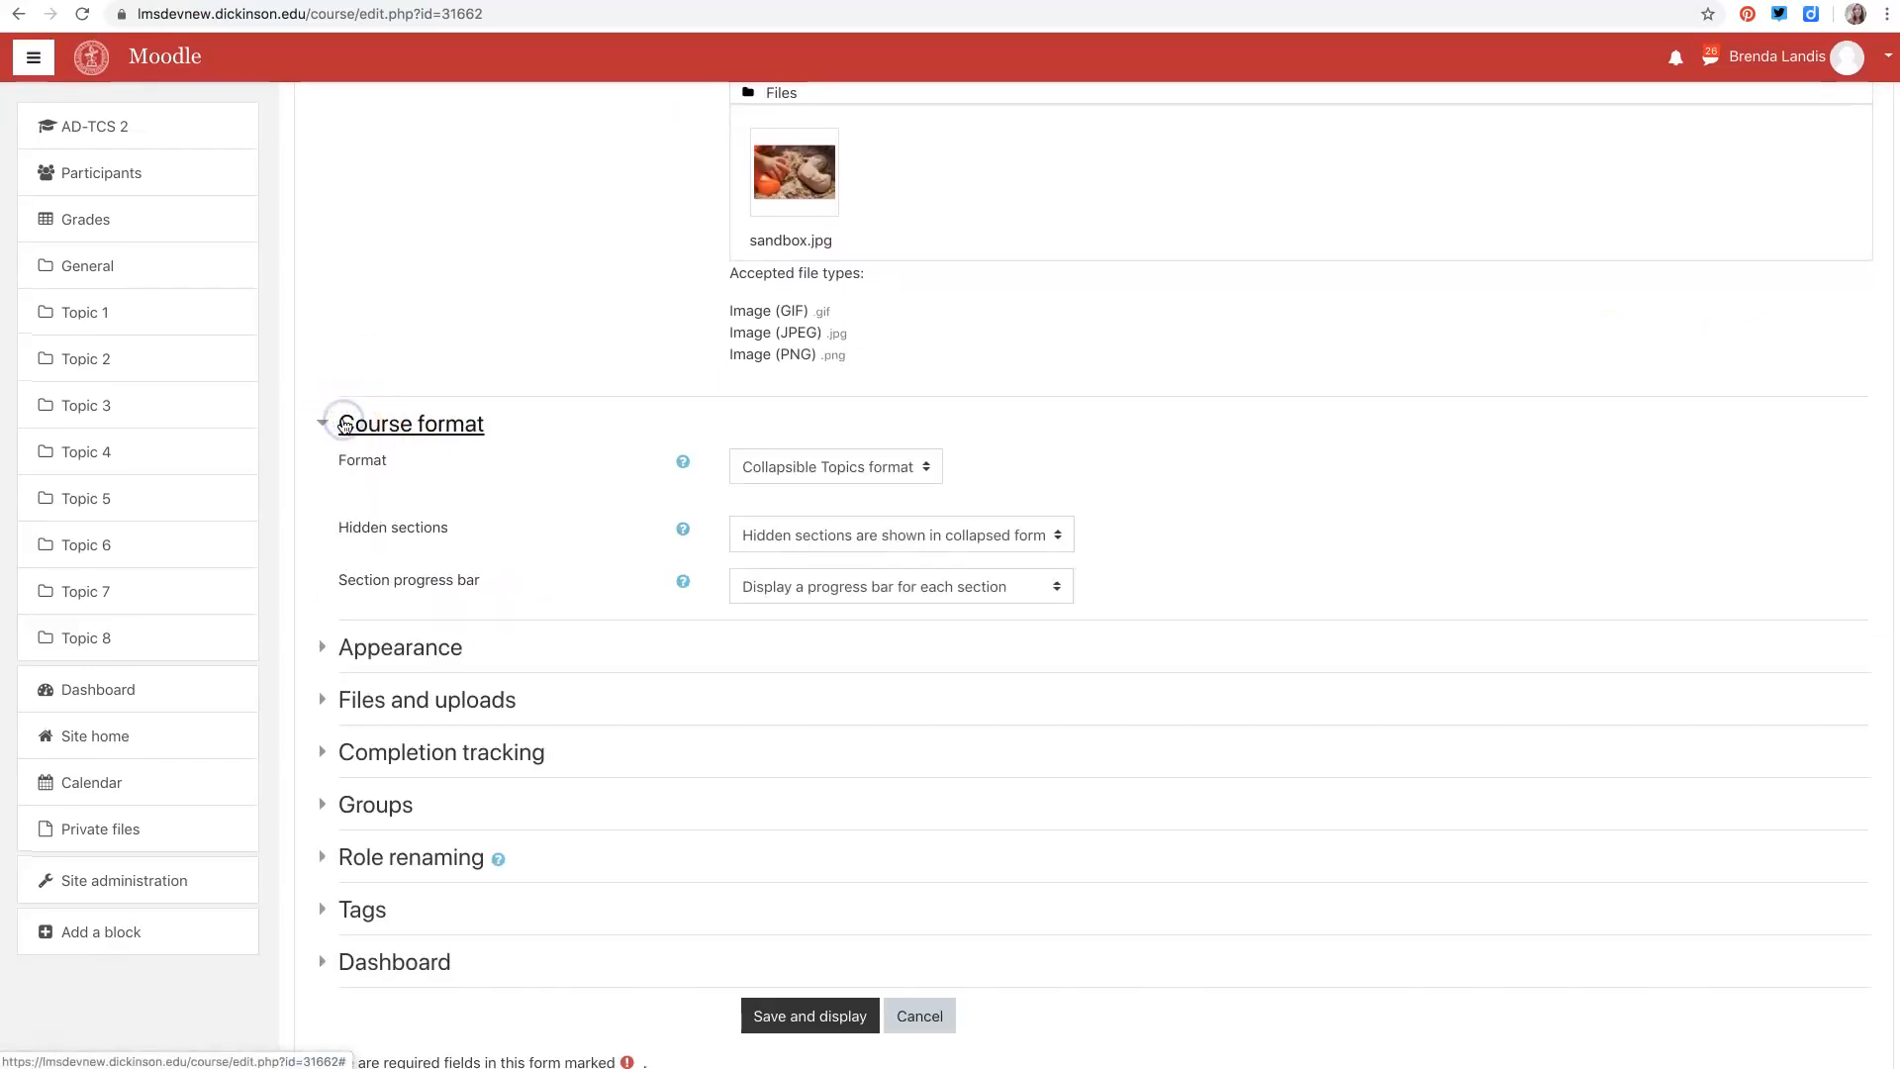
left_click(928, 468)
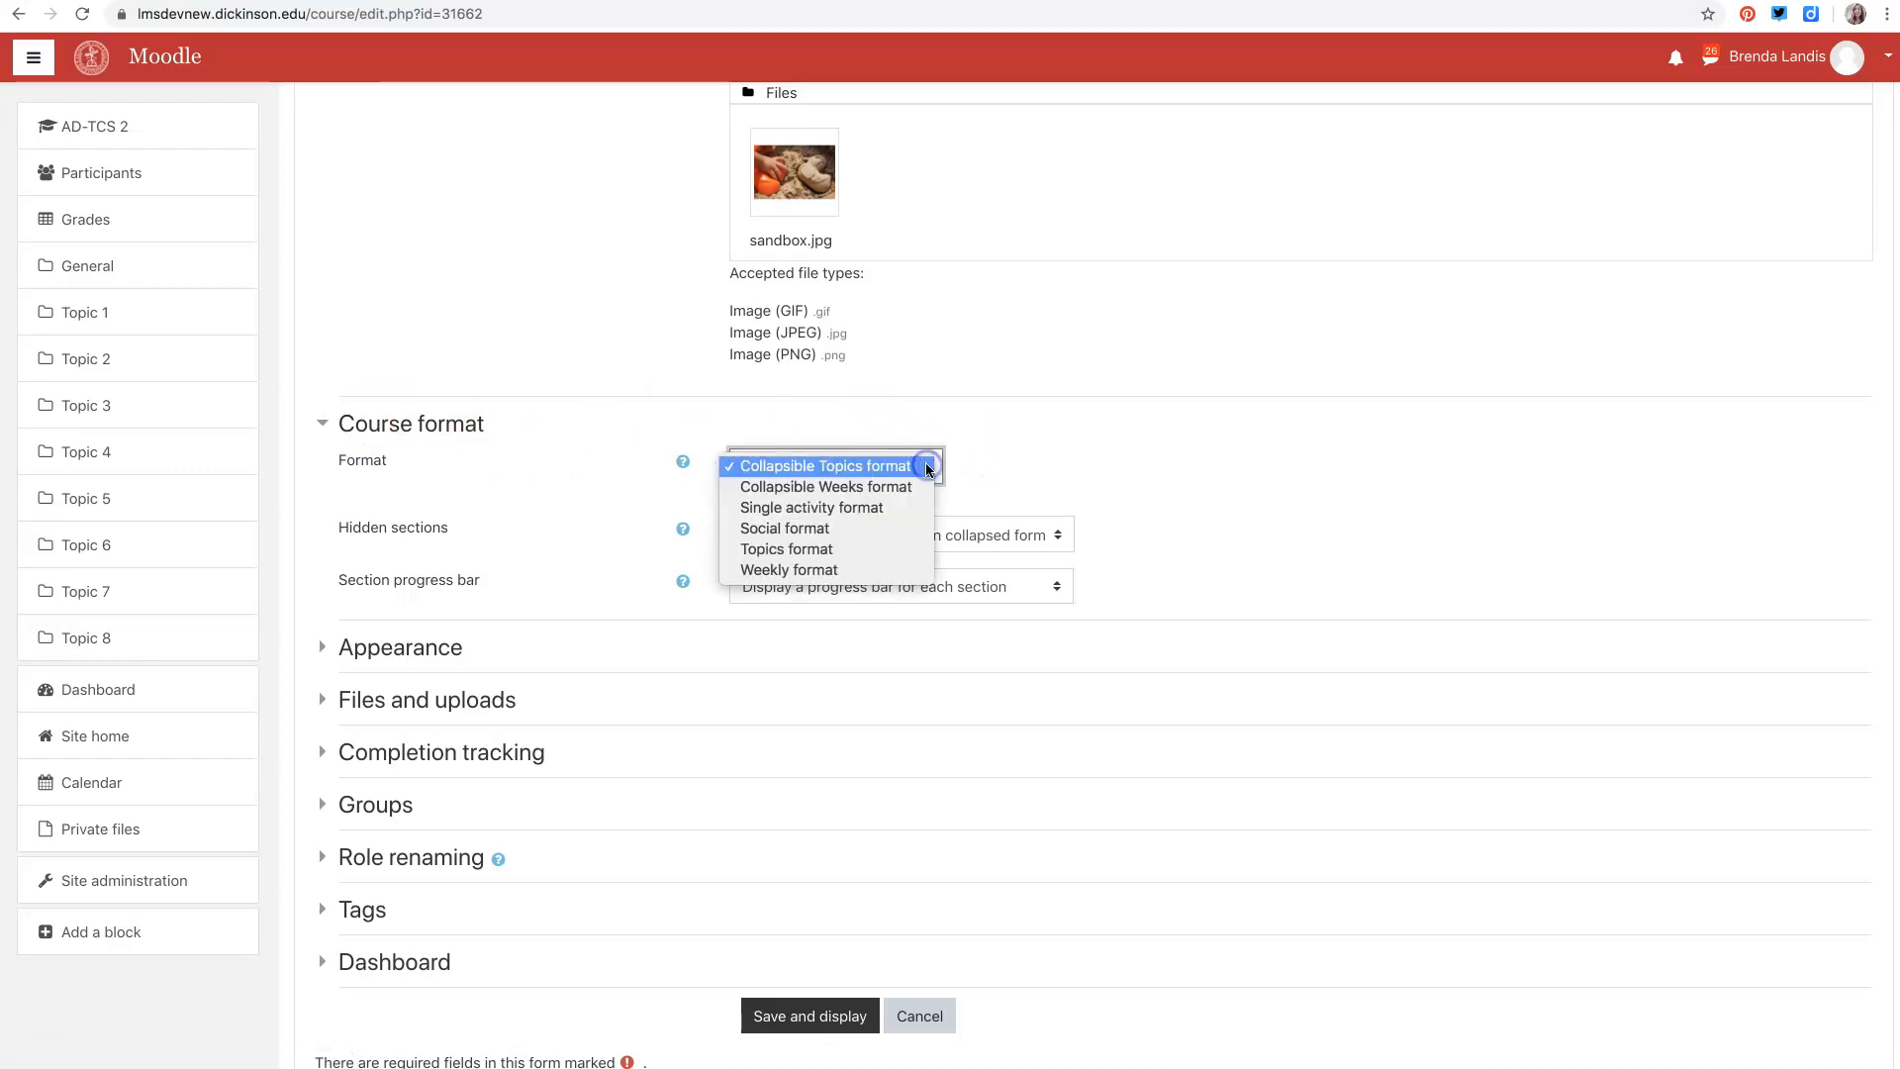
left_click(797, 550)
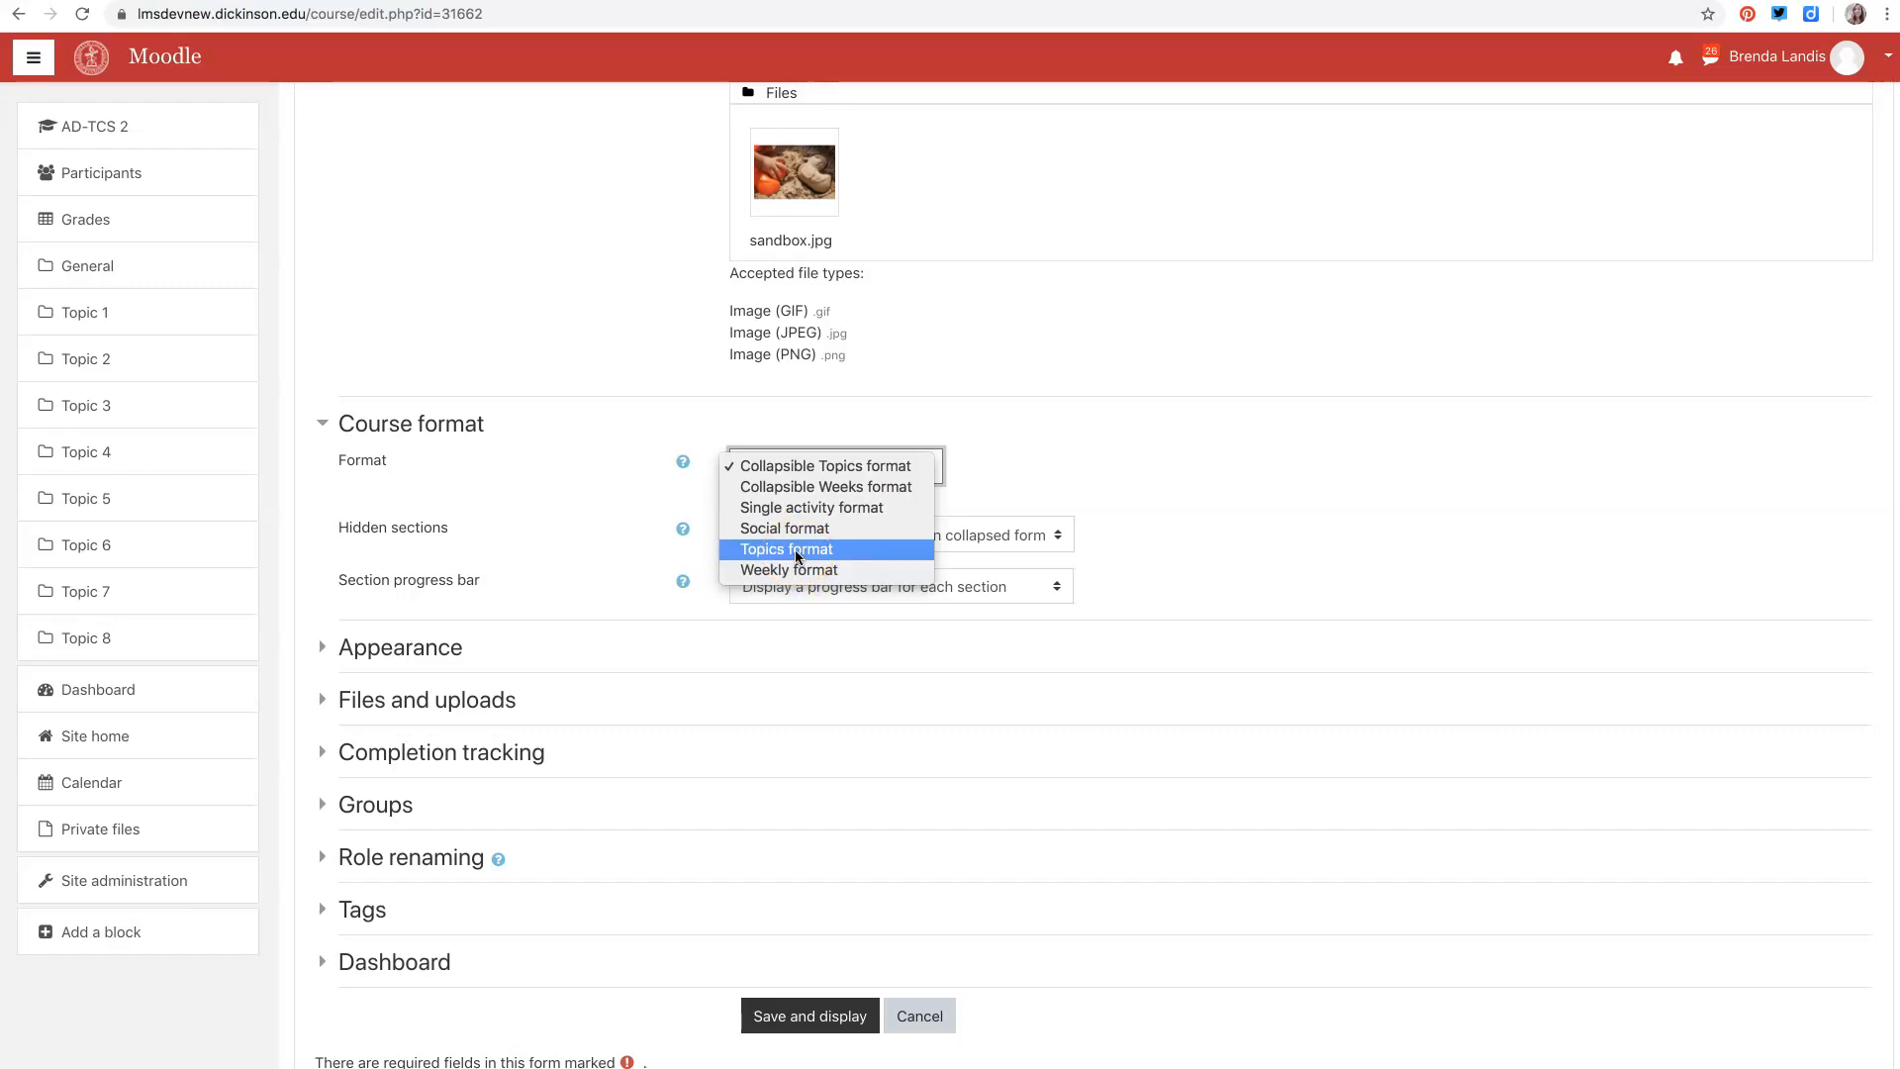
left_click(750, 531)
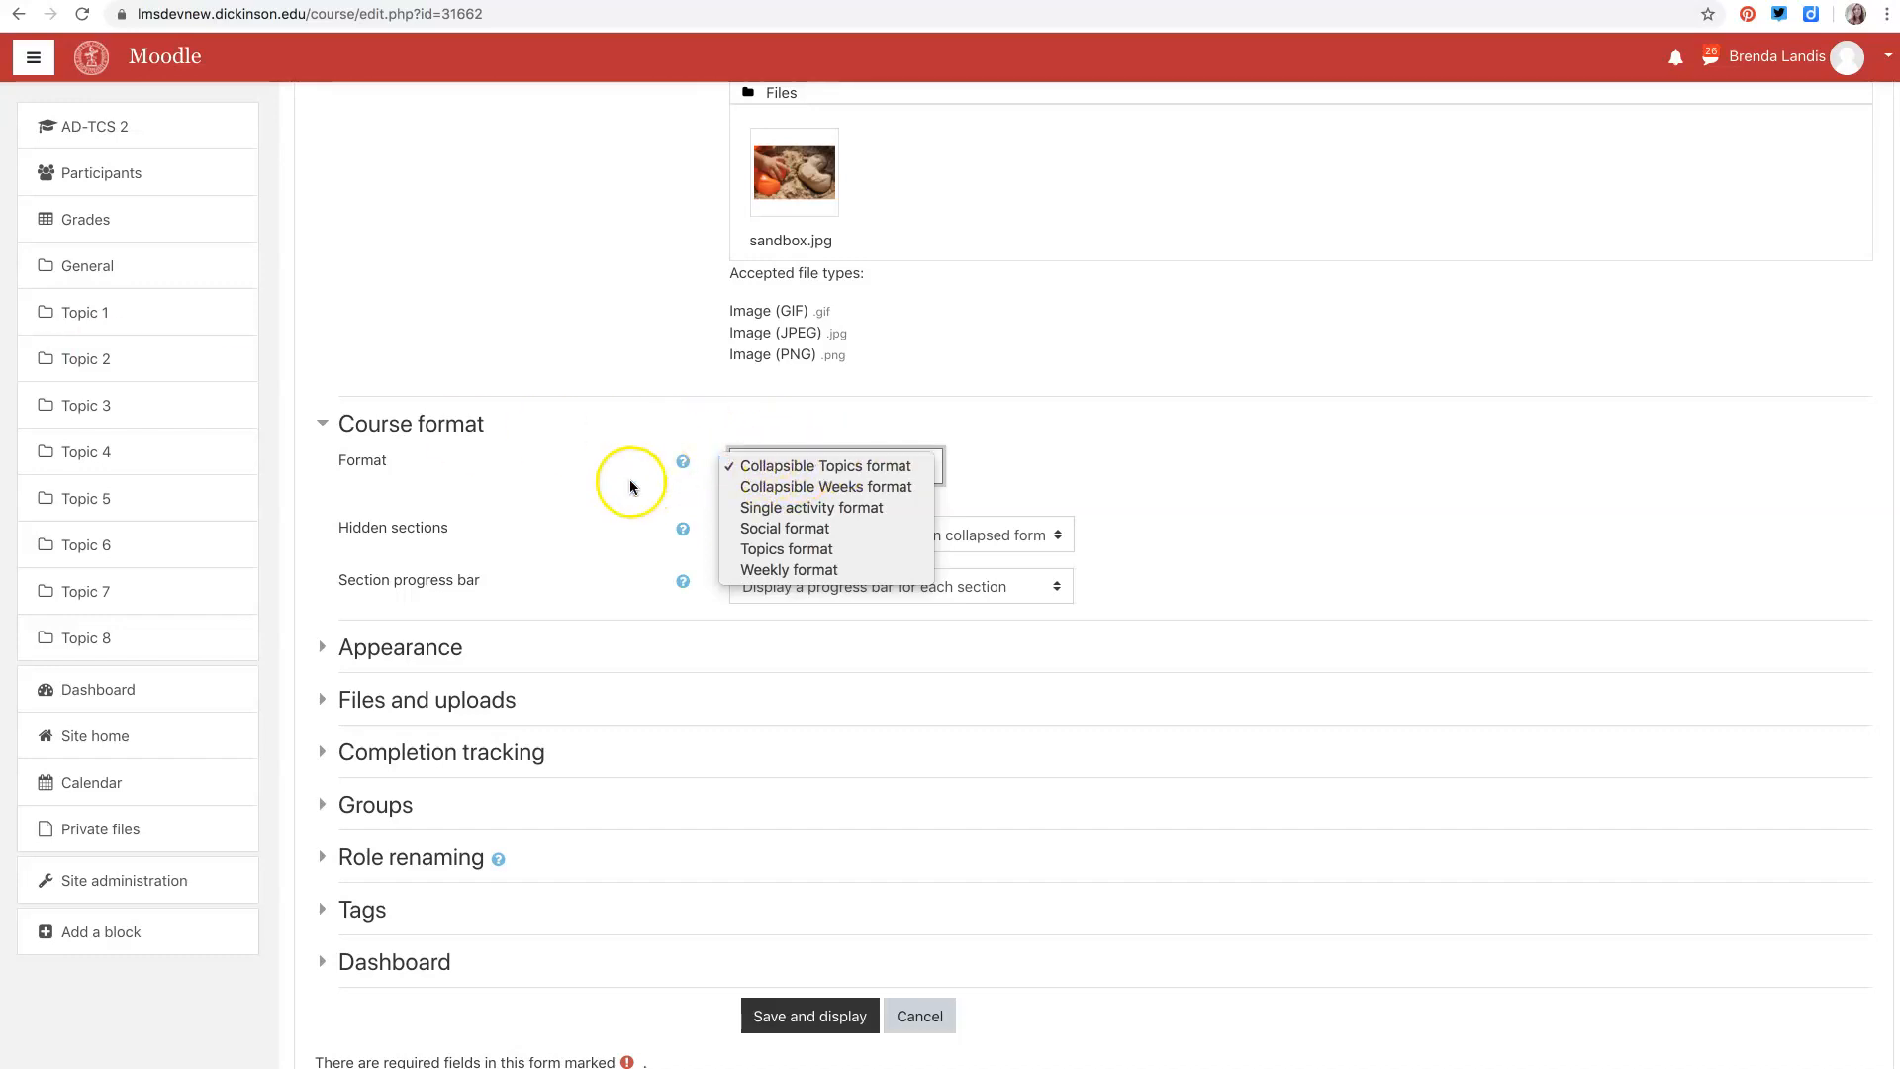
left_click(578, 484)
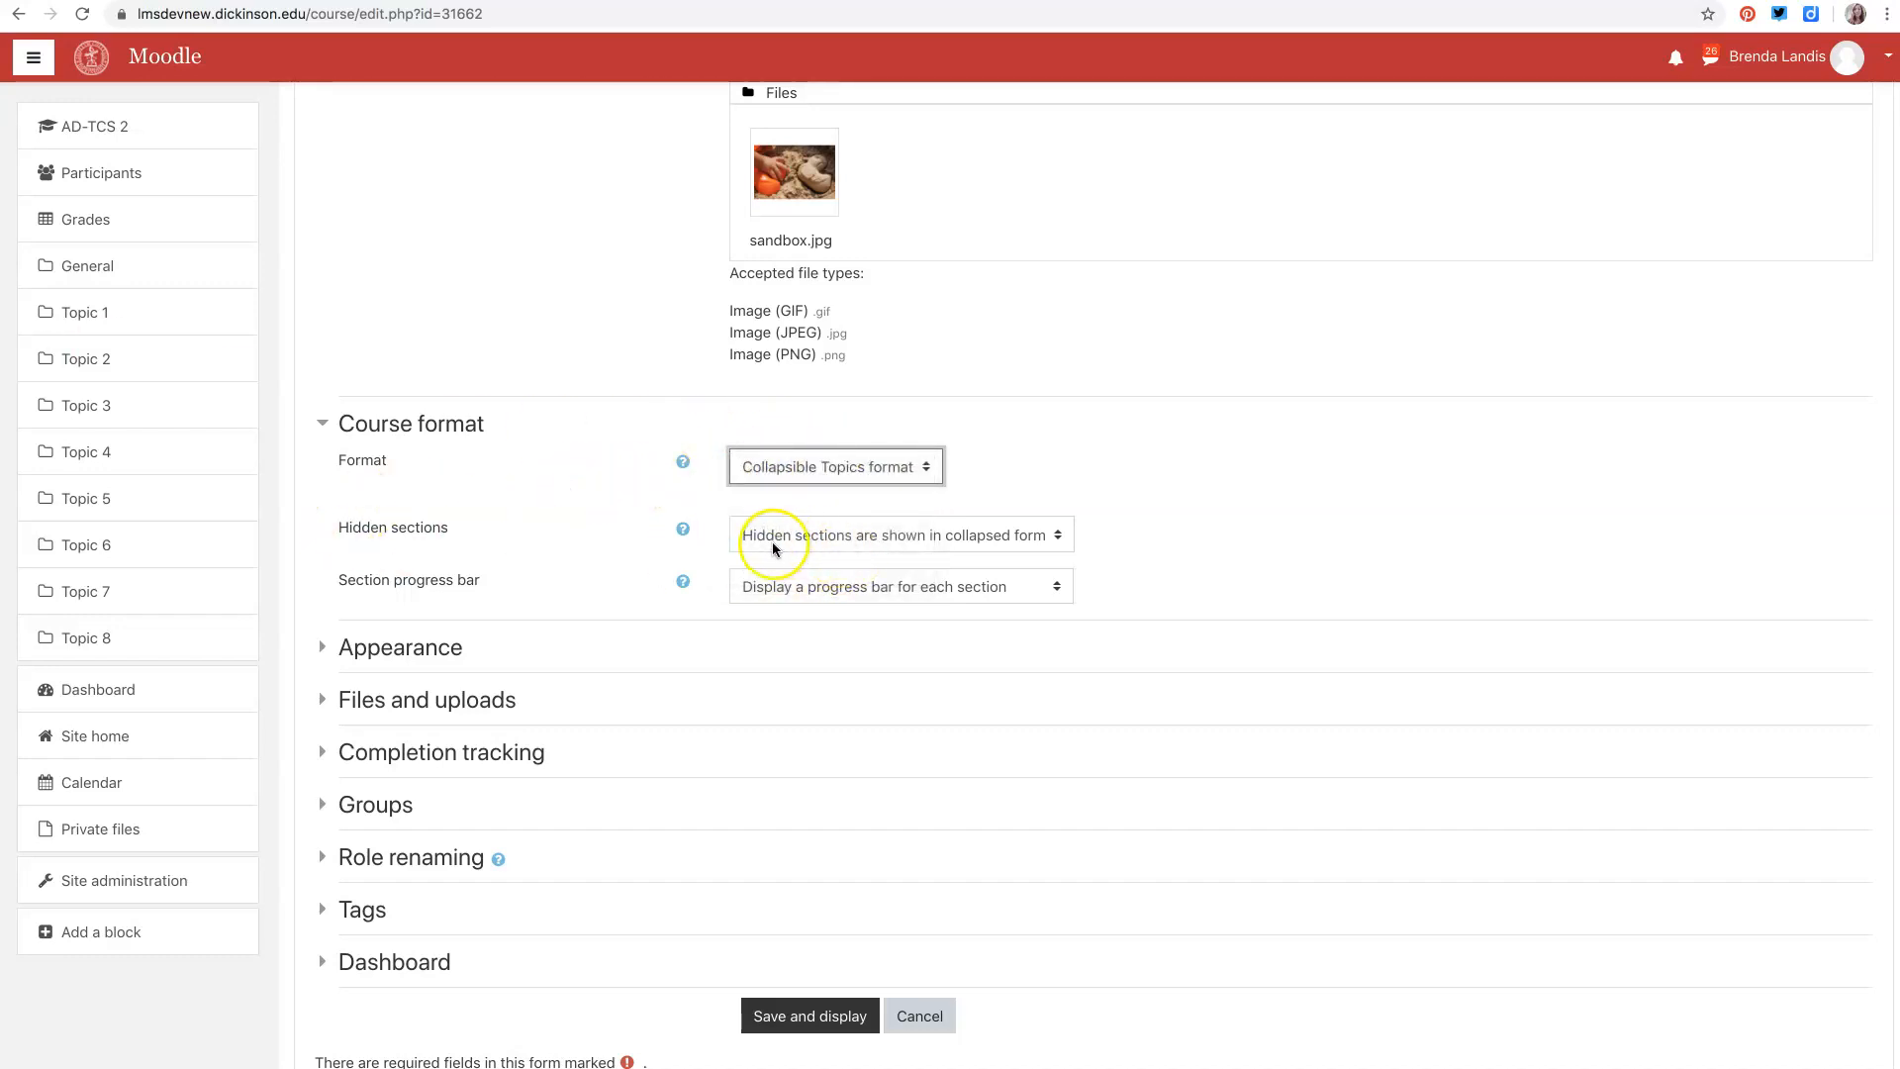
- Review the Hidden sections and Section progress bar options, keeping their current settings
left_click(1057, 537)
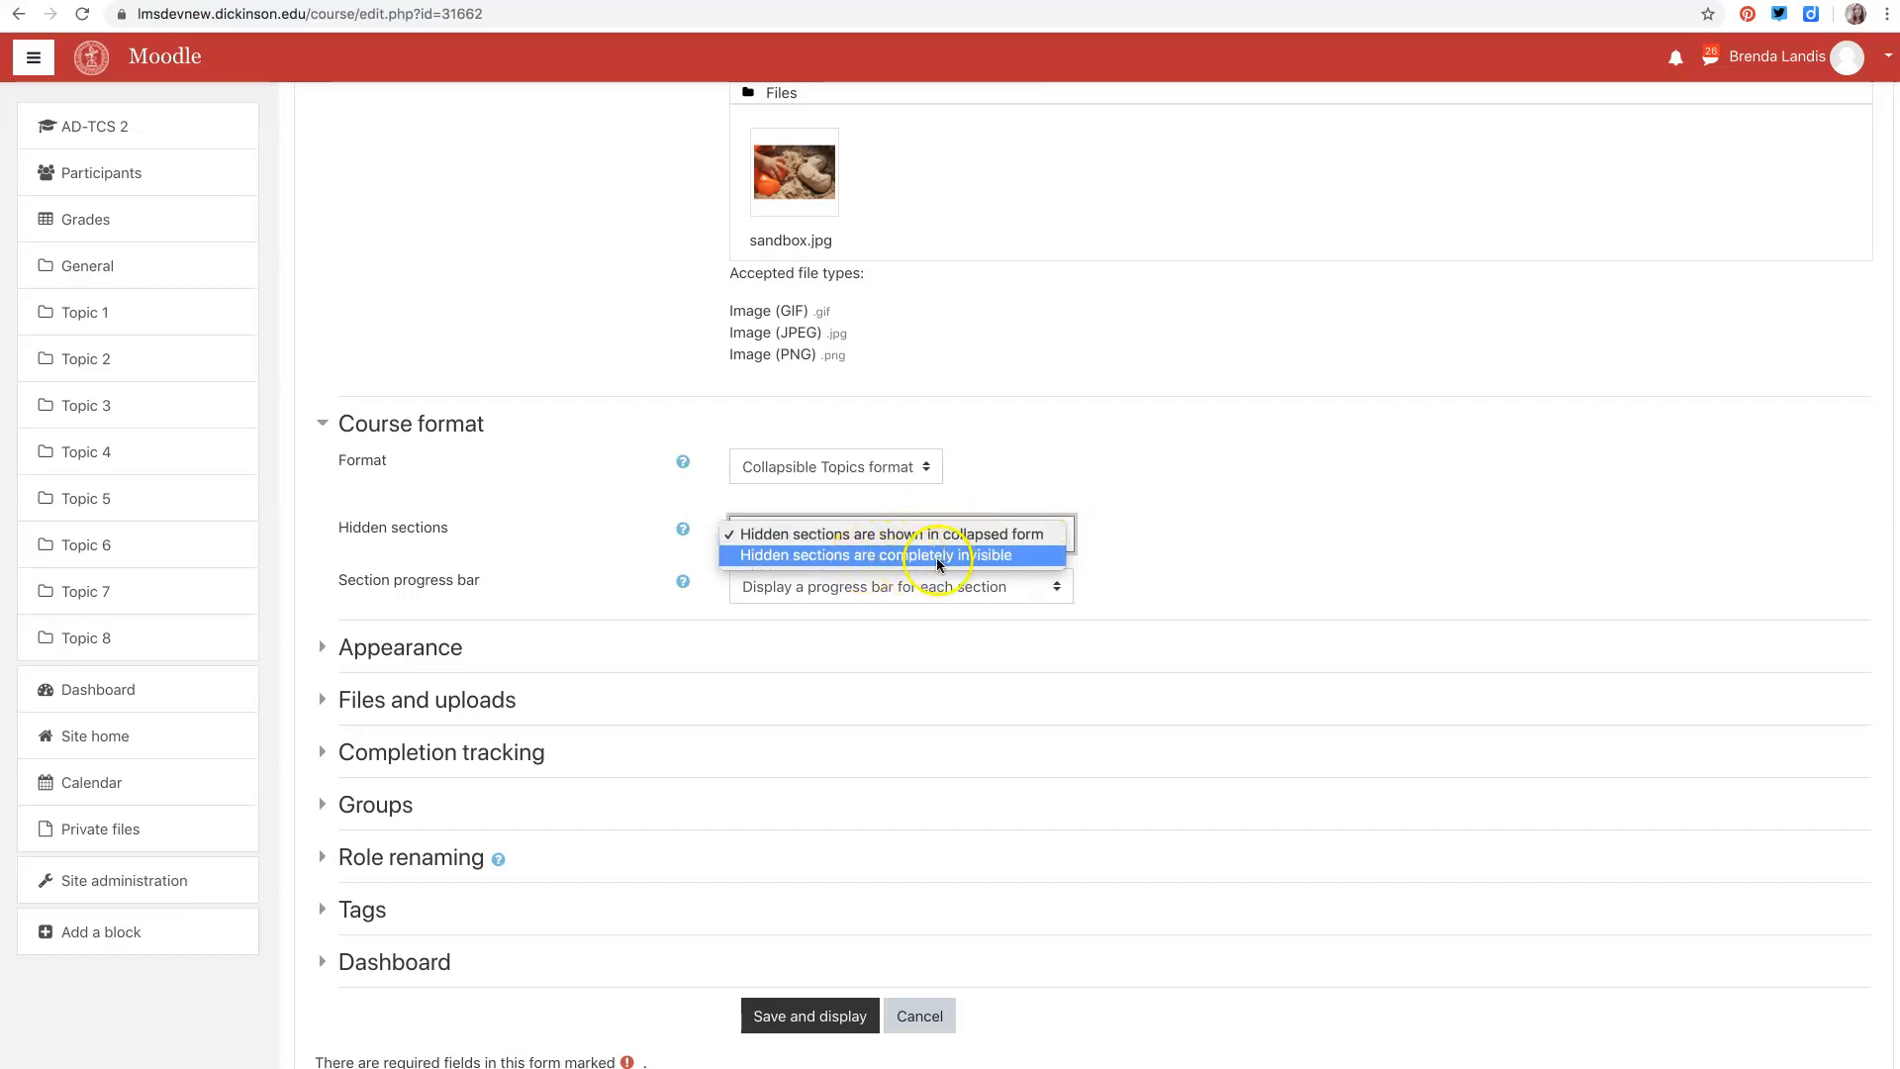
left_click(1195, 540)
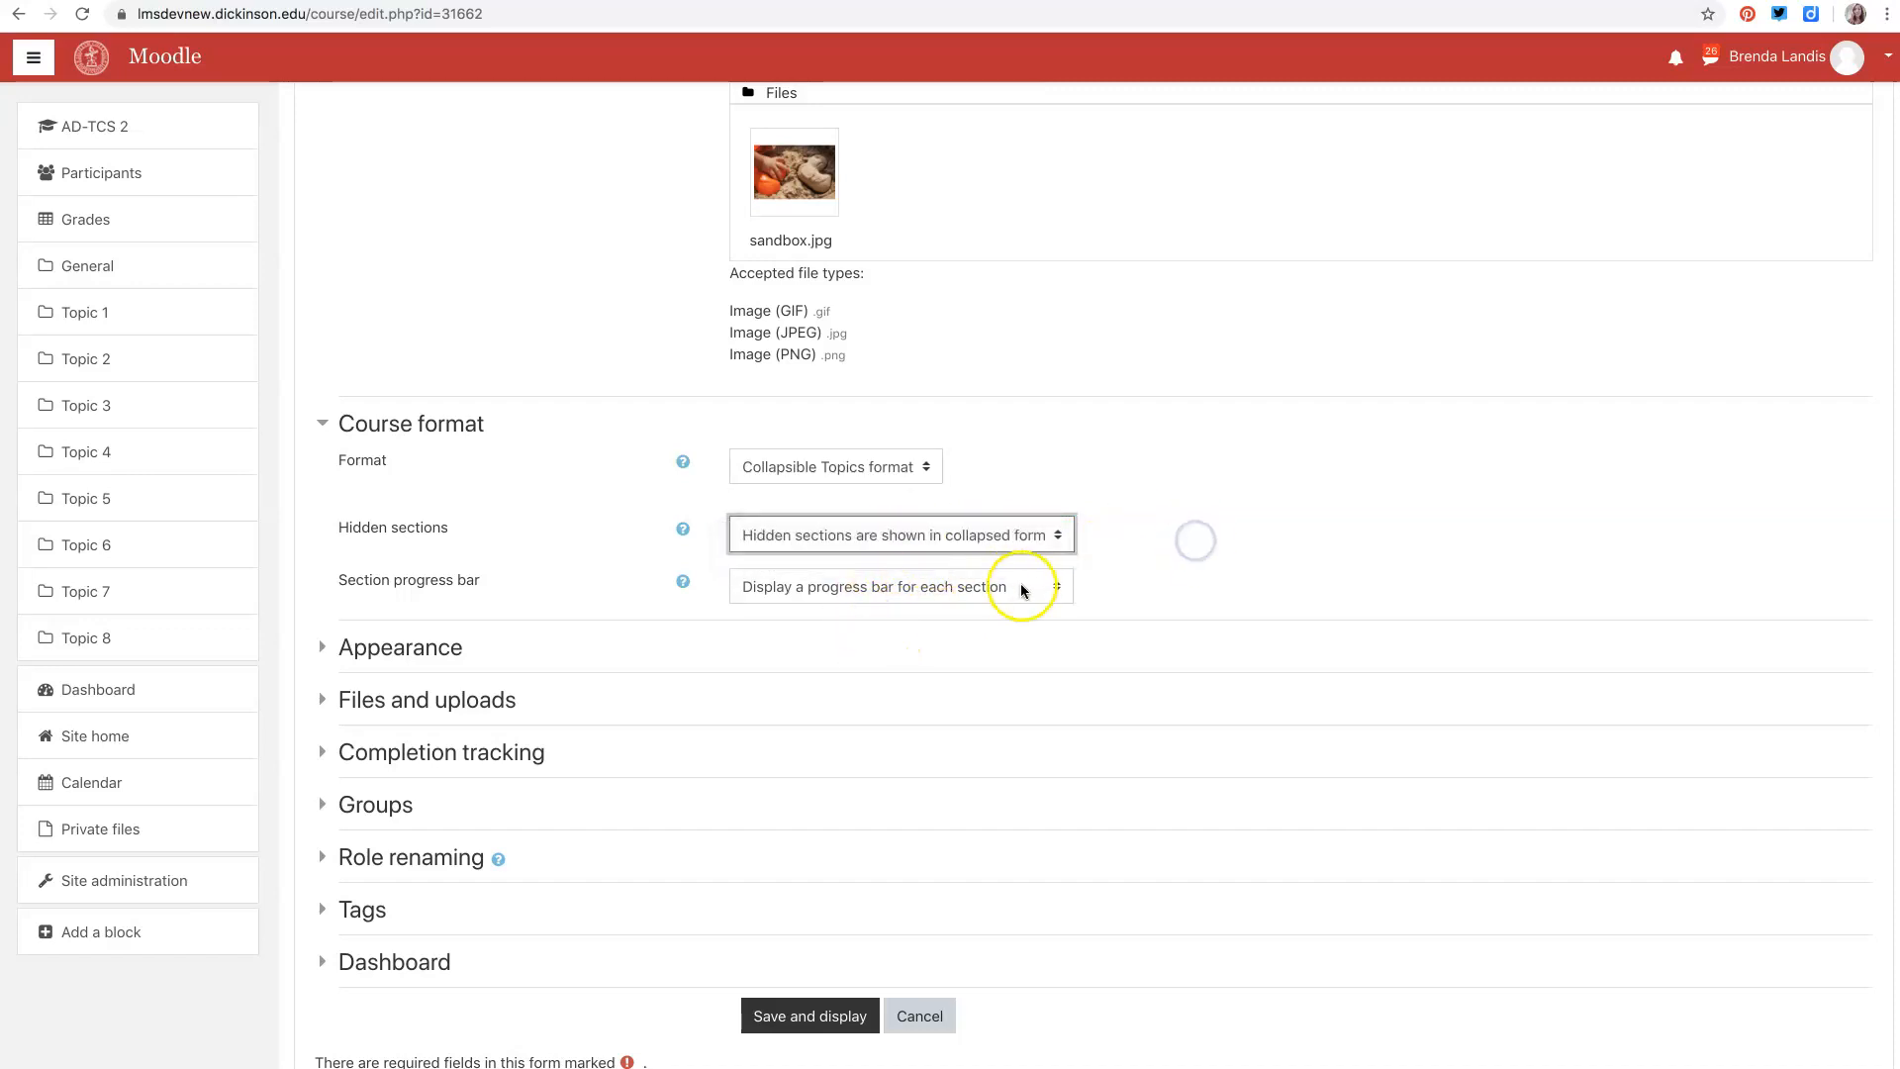
left_click(1055, 591)
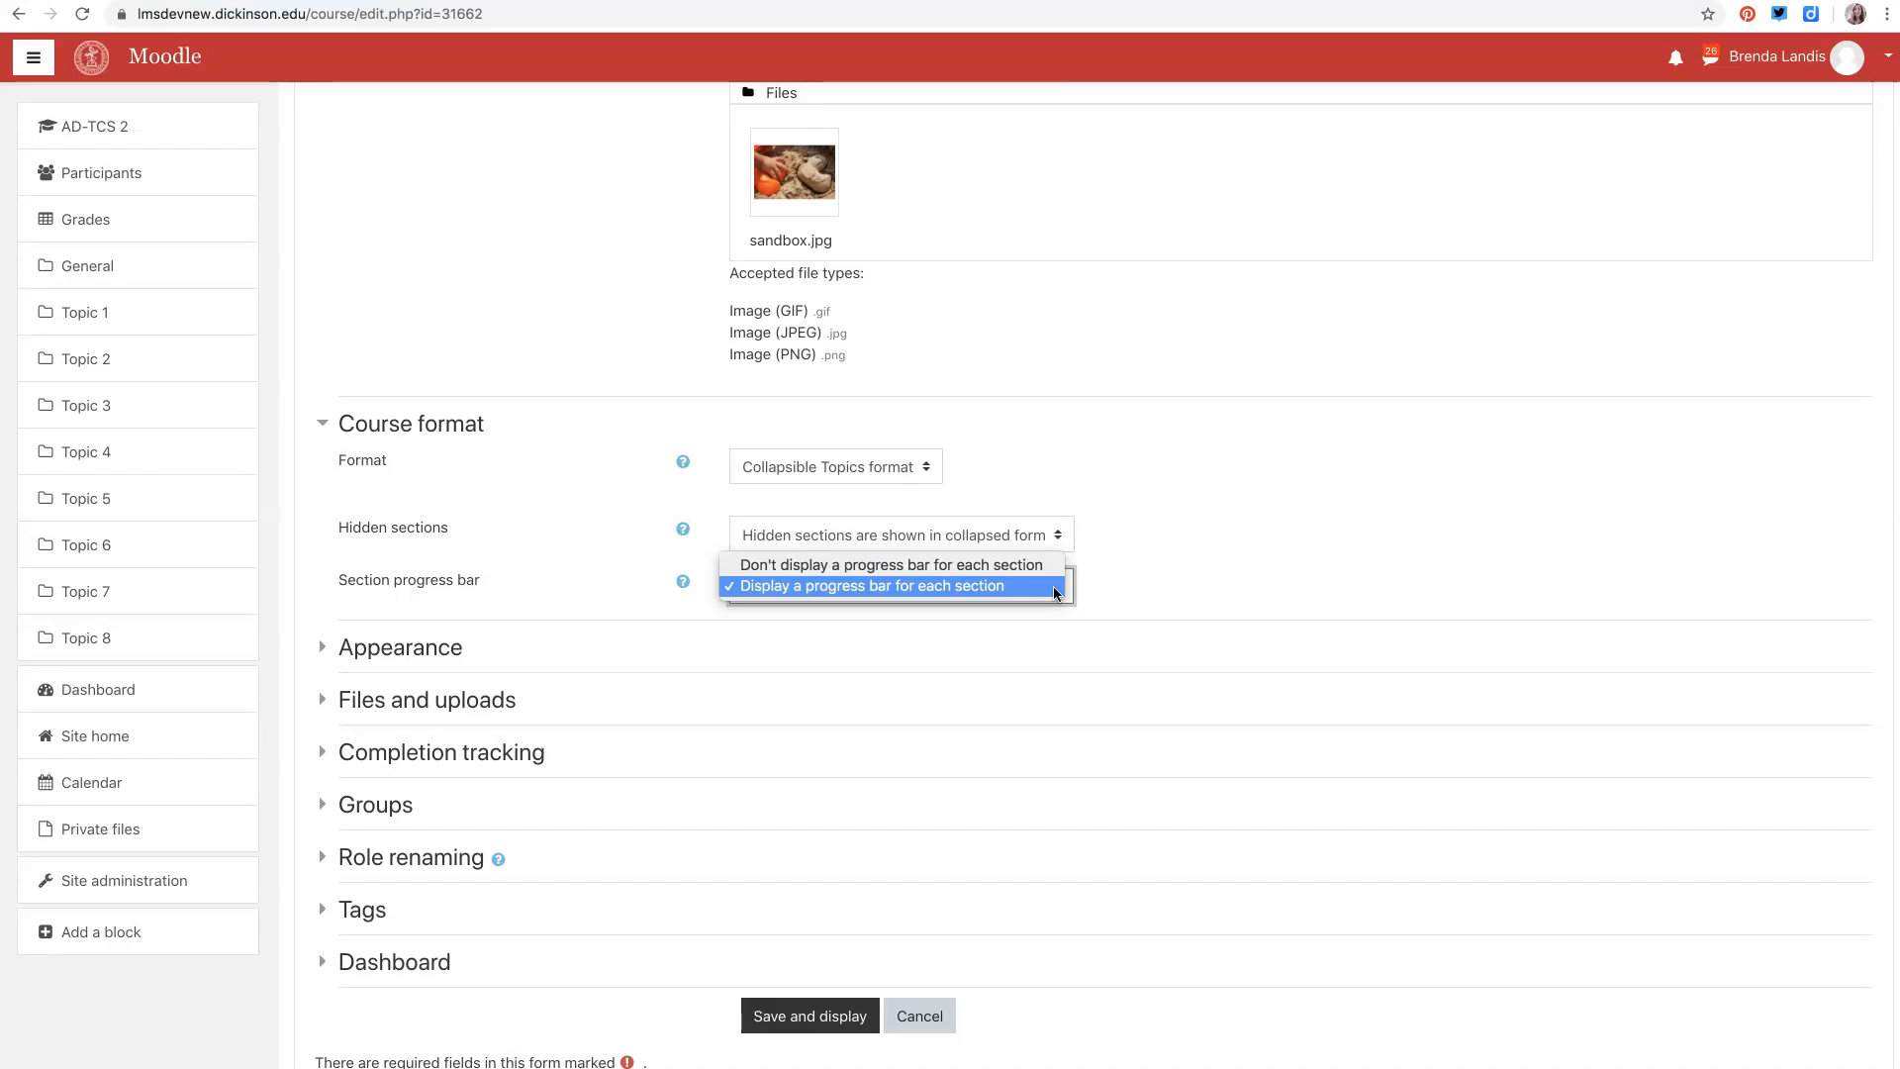
left_click(651, 615)
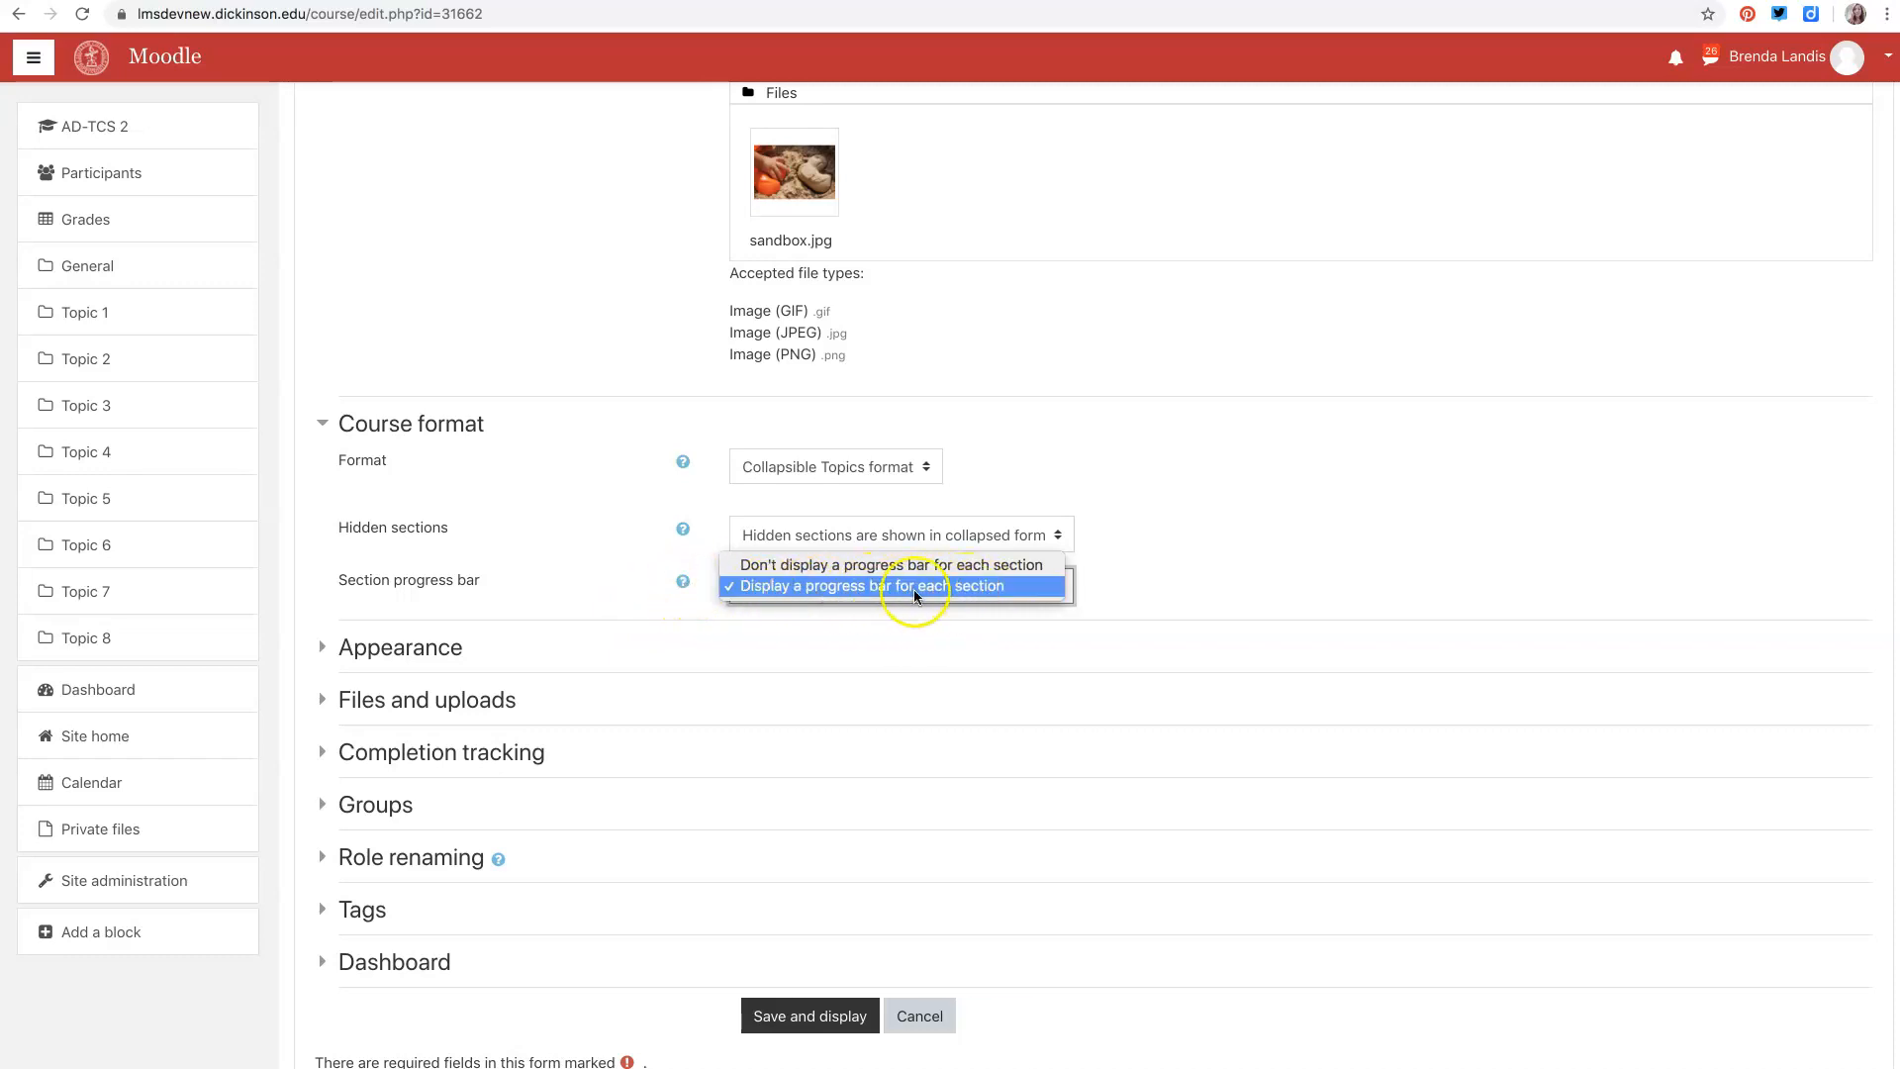
left_click(679, 588)
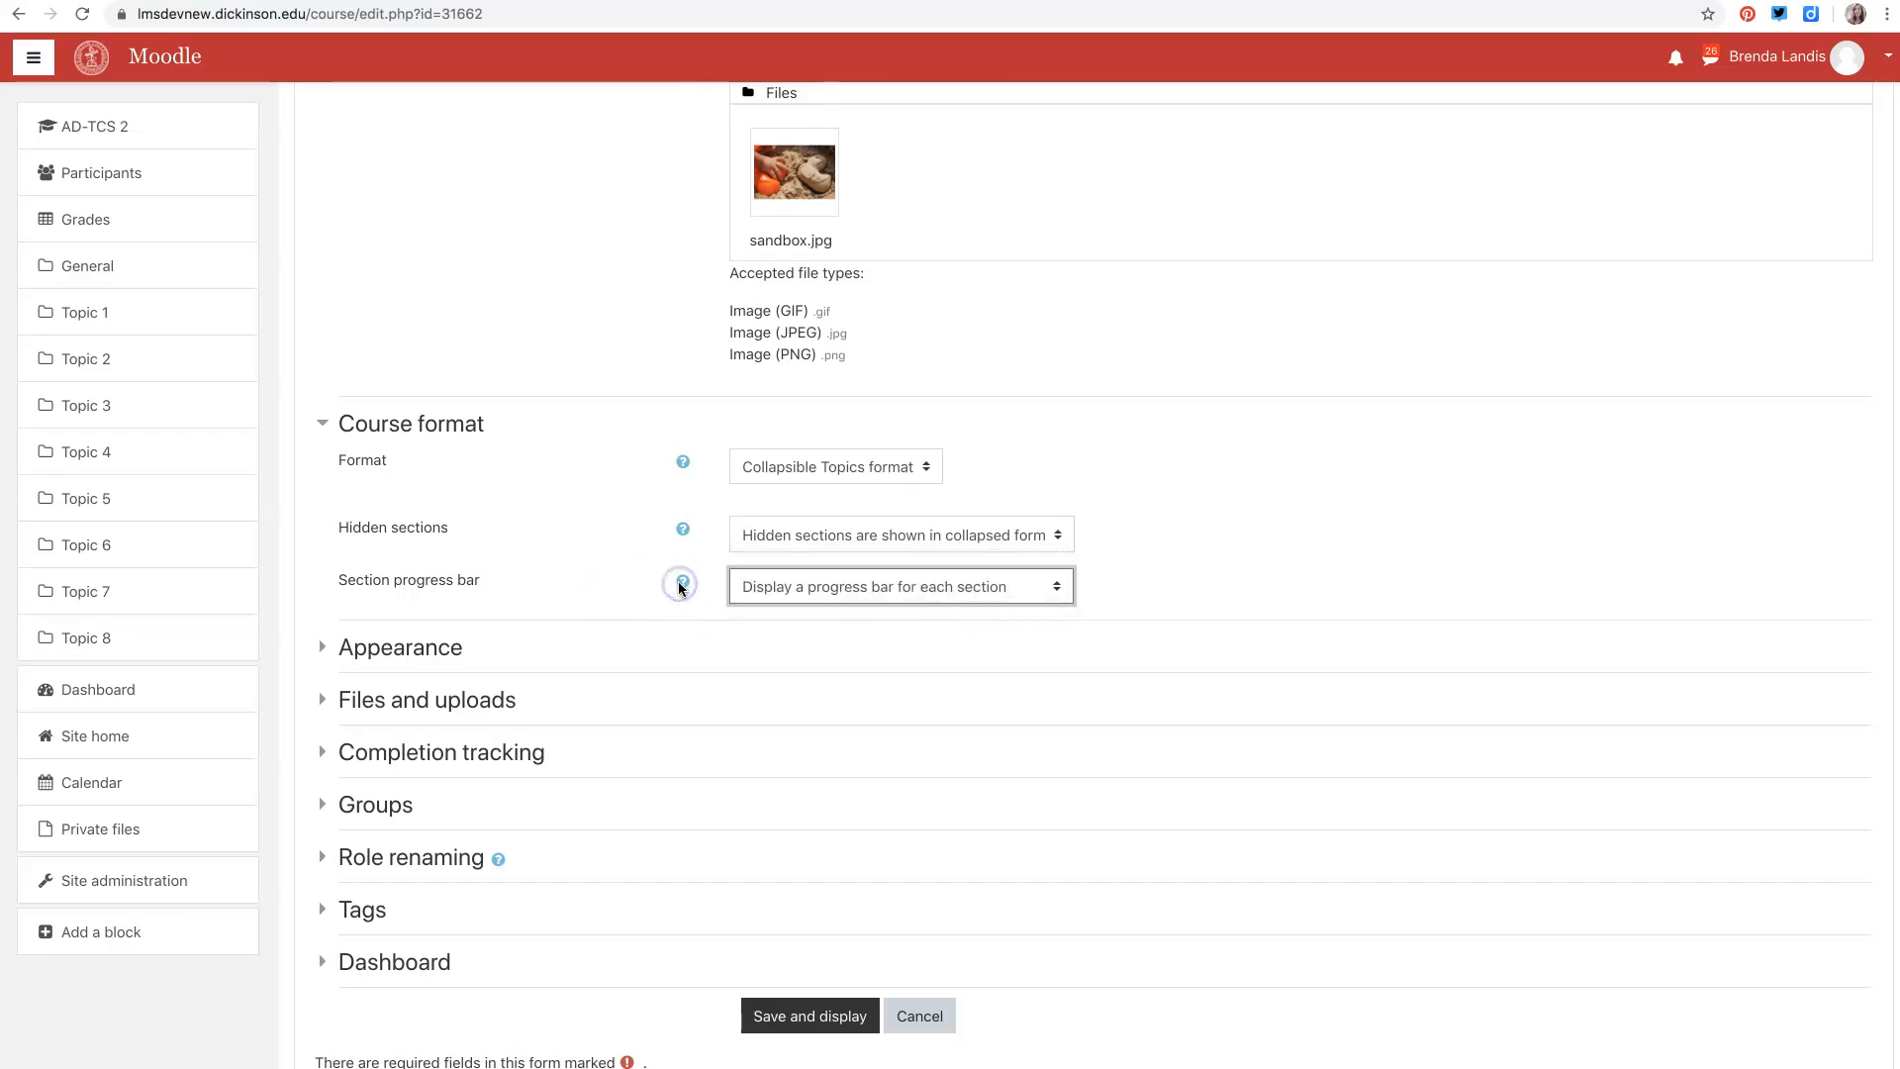
- Read the help for the Section progress bar and Format settings
left_click(682, 584)
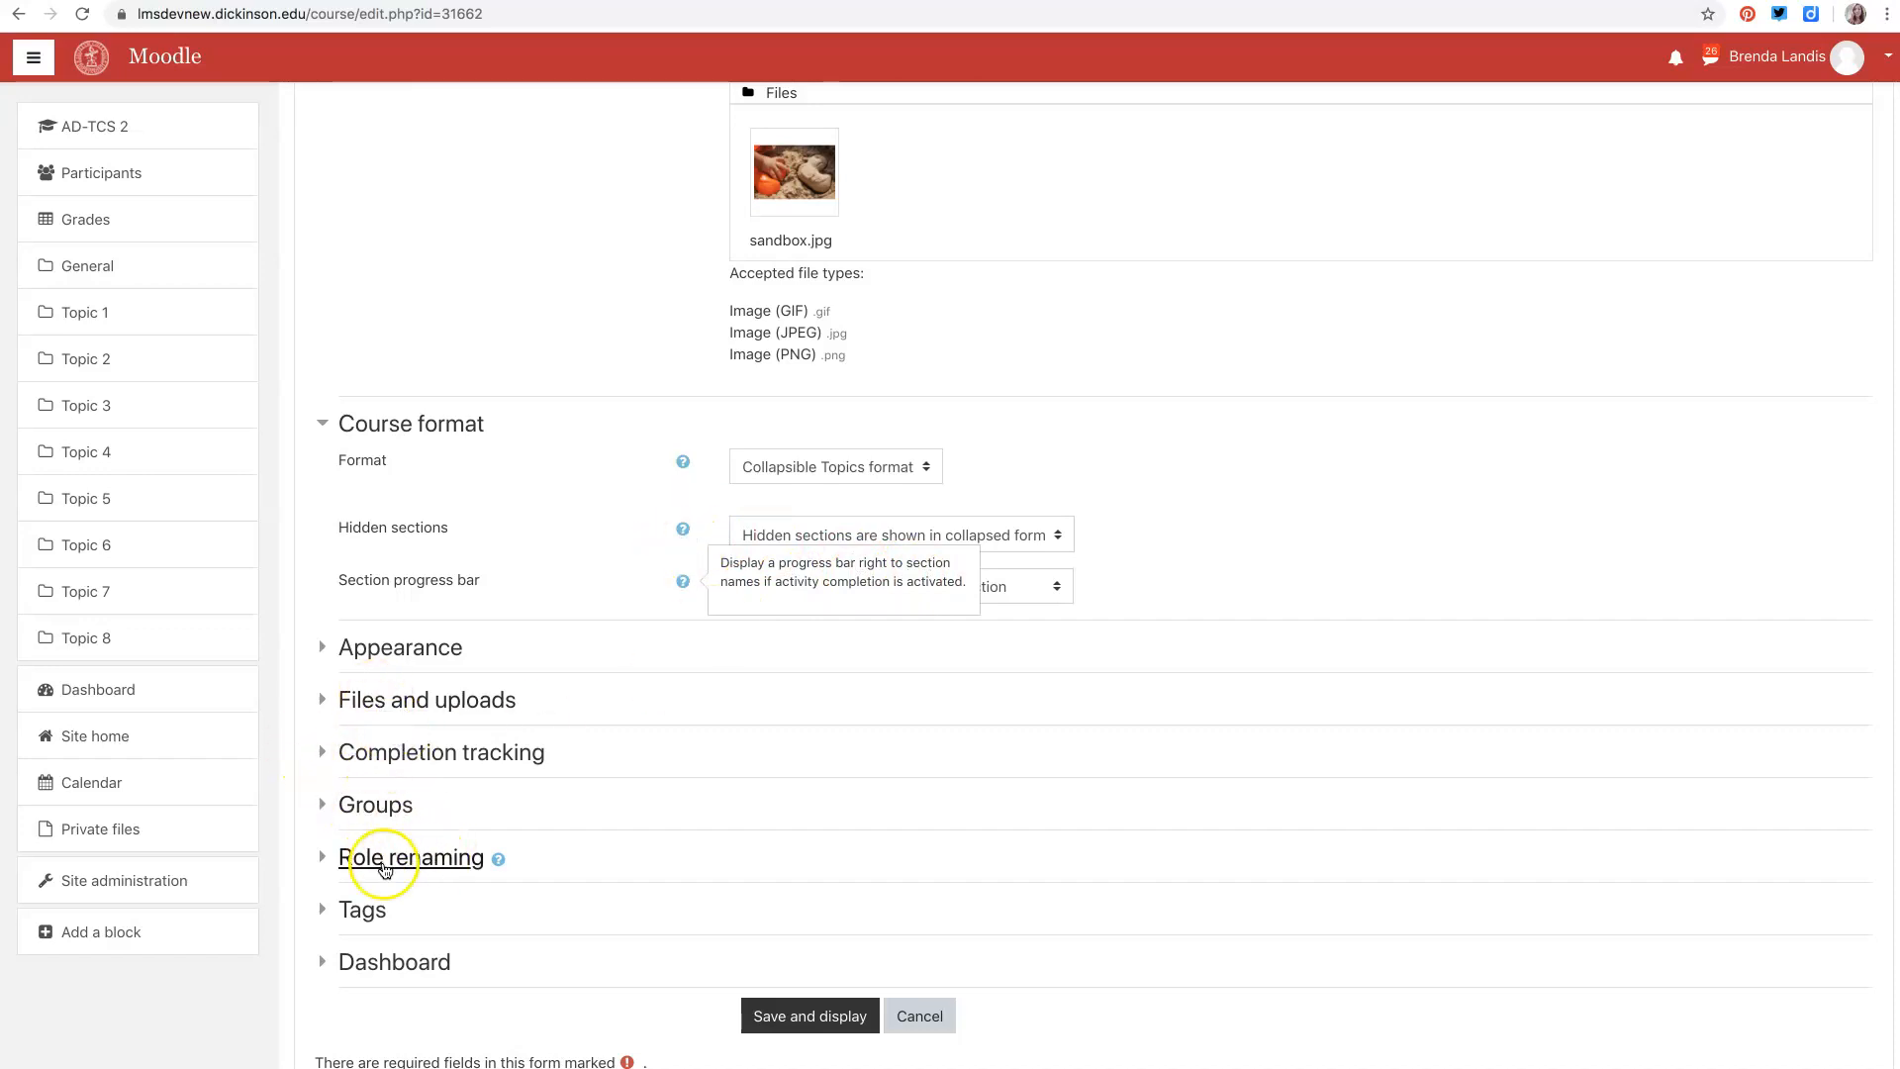
scroll(419, 891, "down", 1)
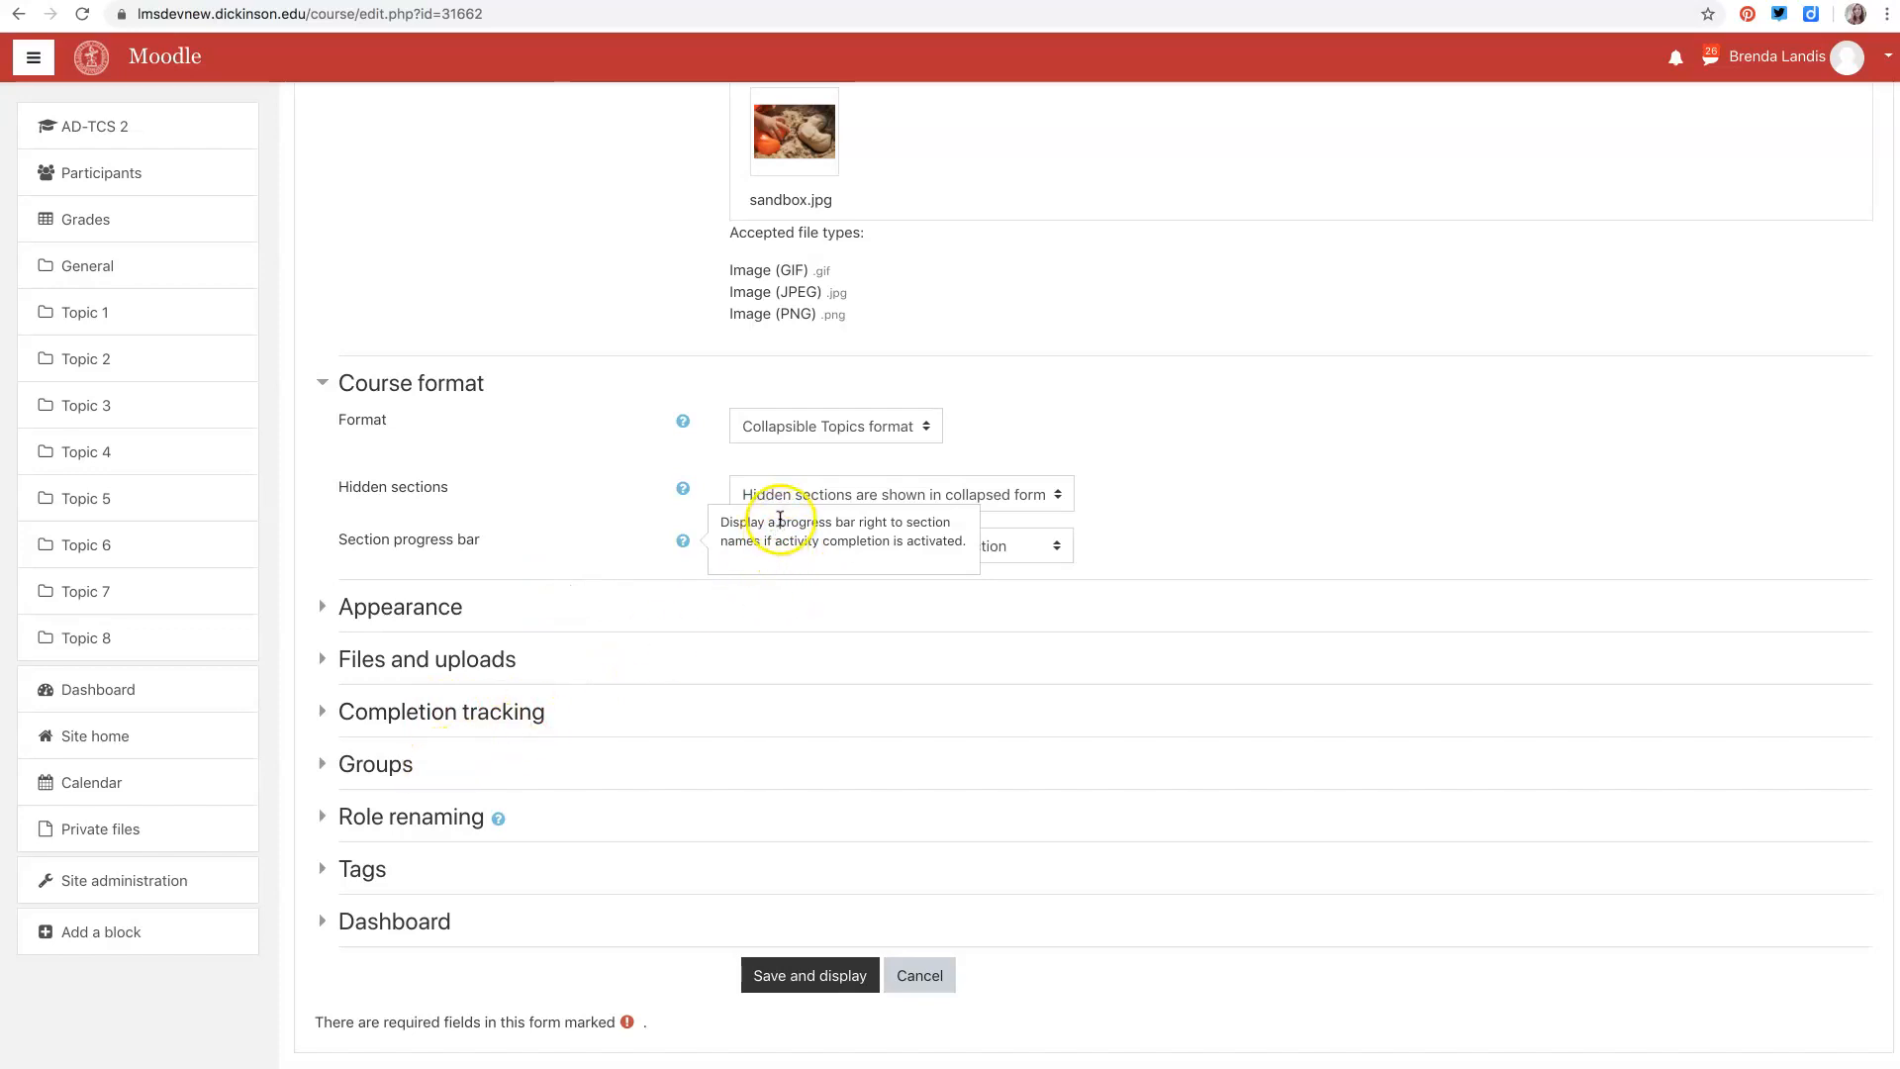
left_click(682, 422)
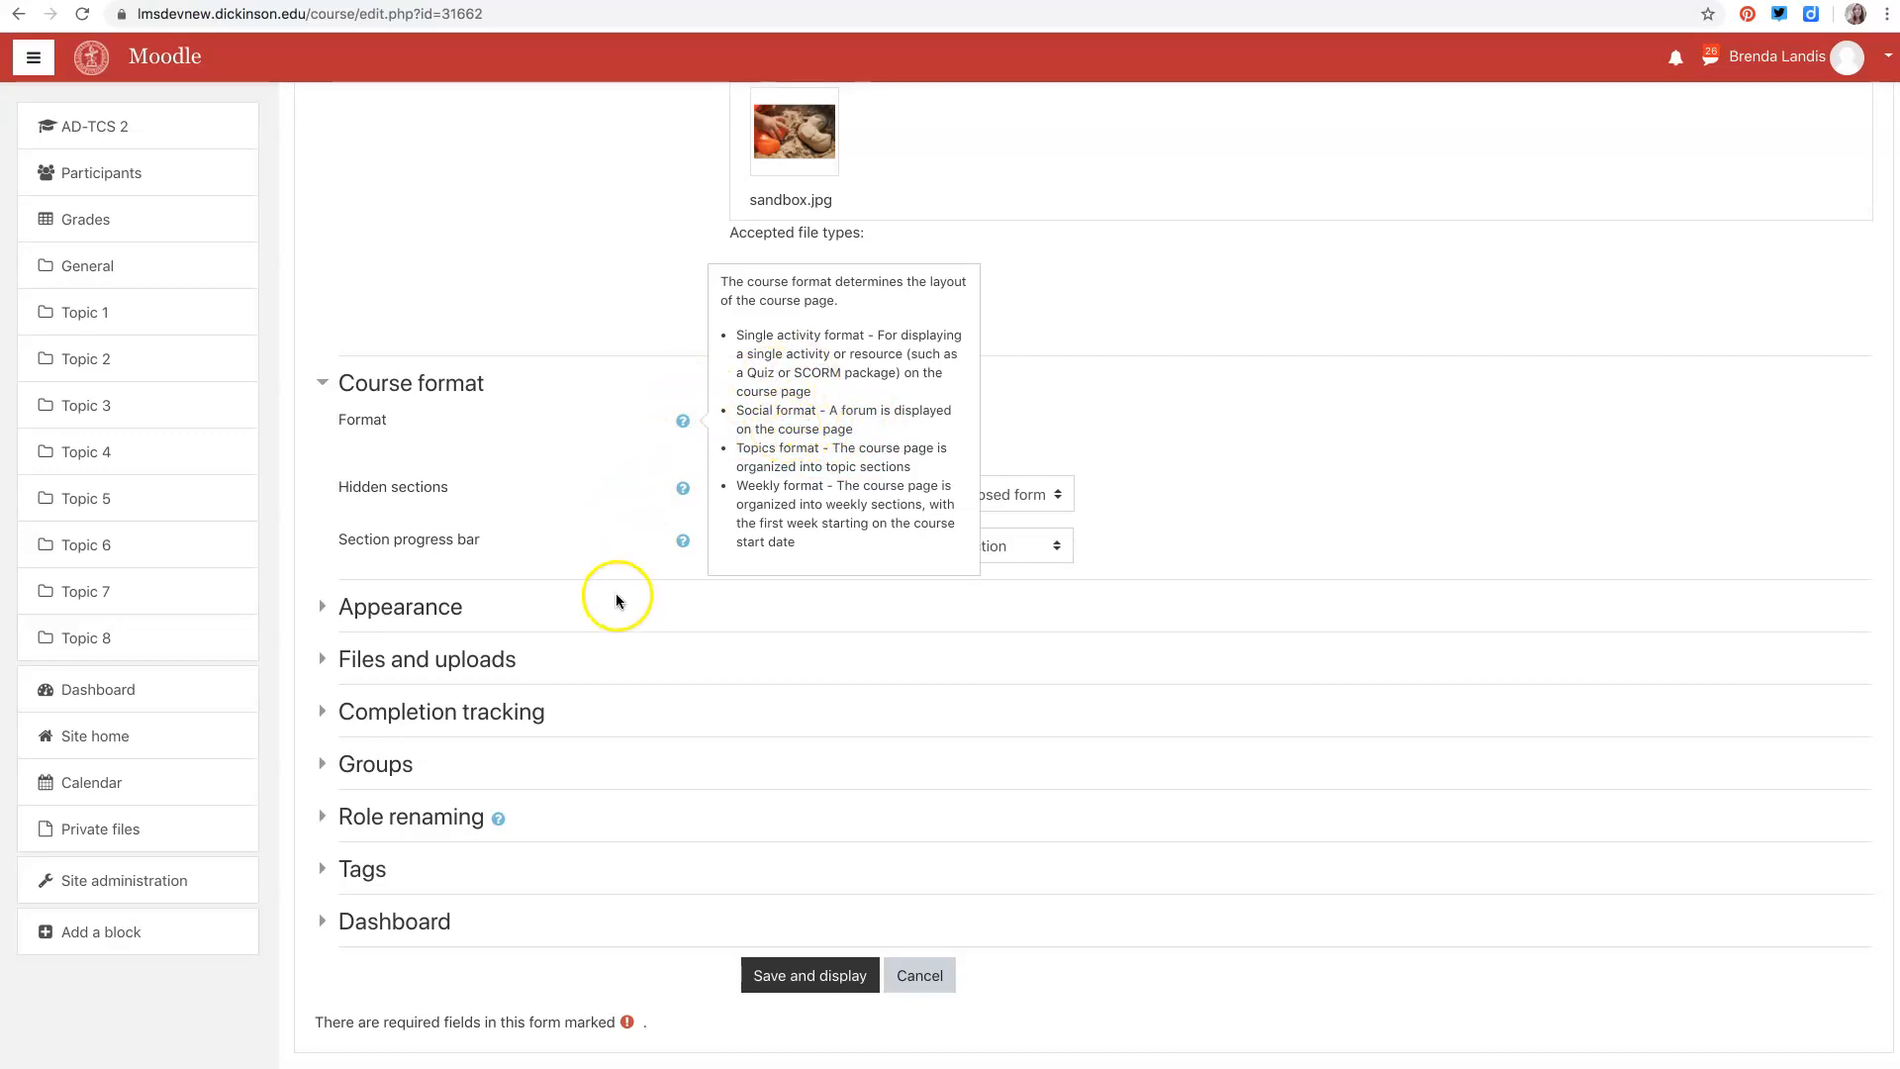
left_click(594, 381)
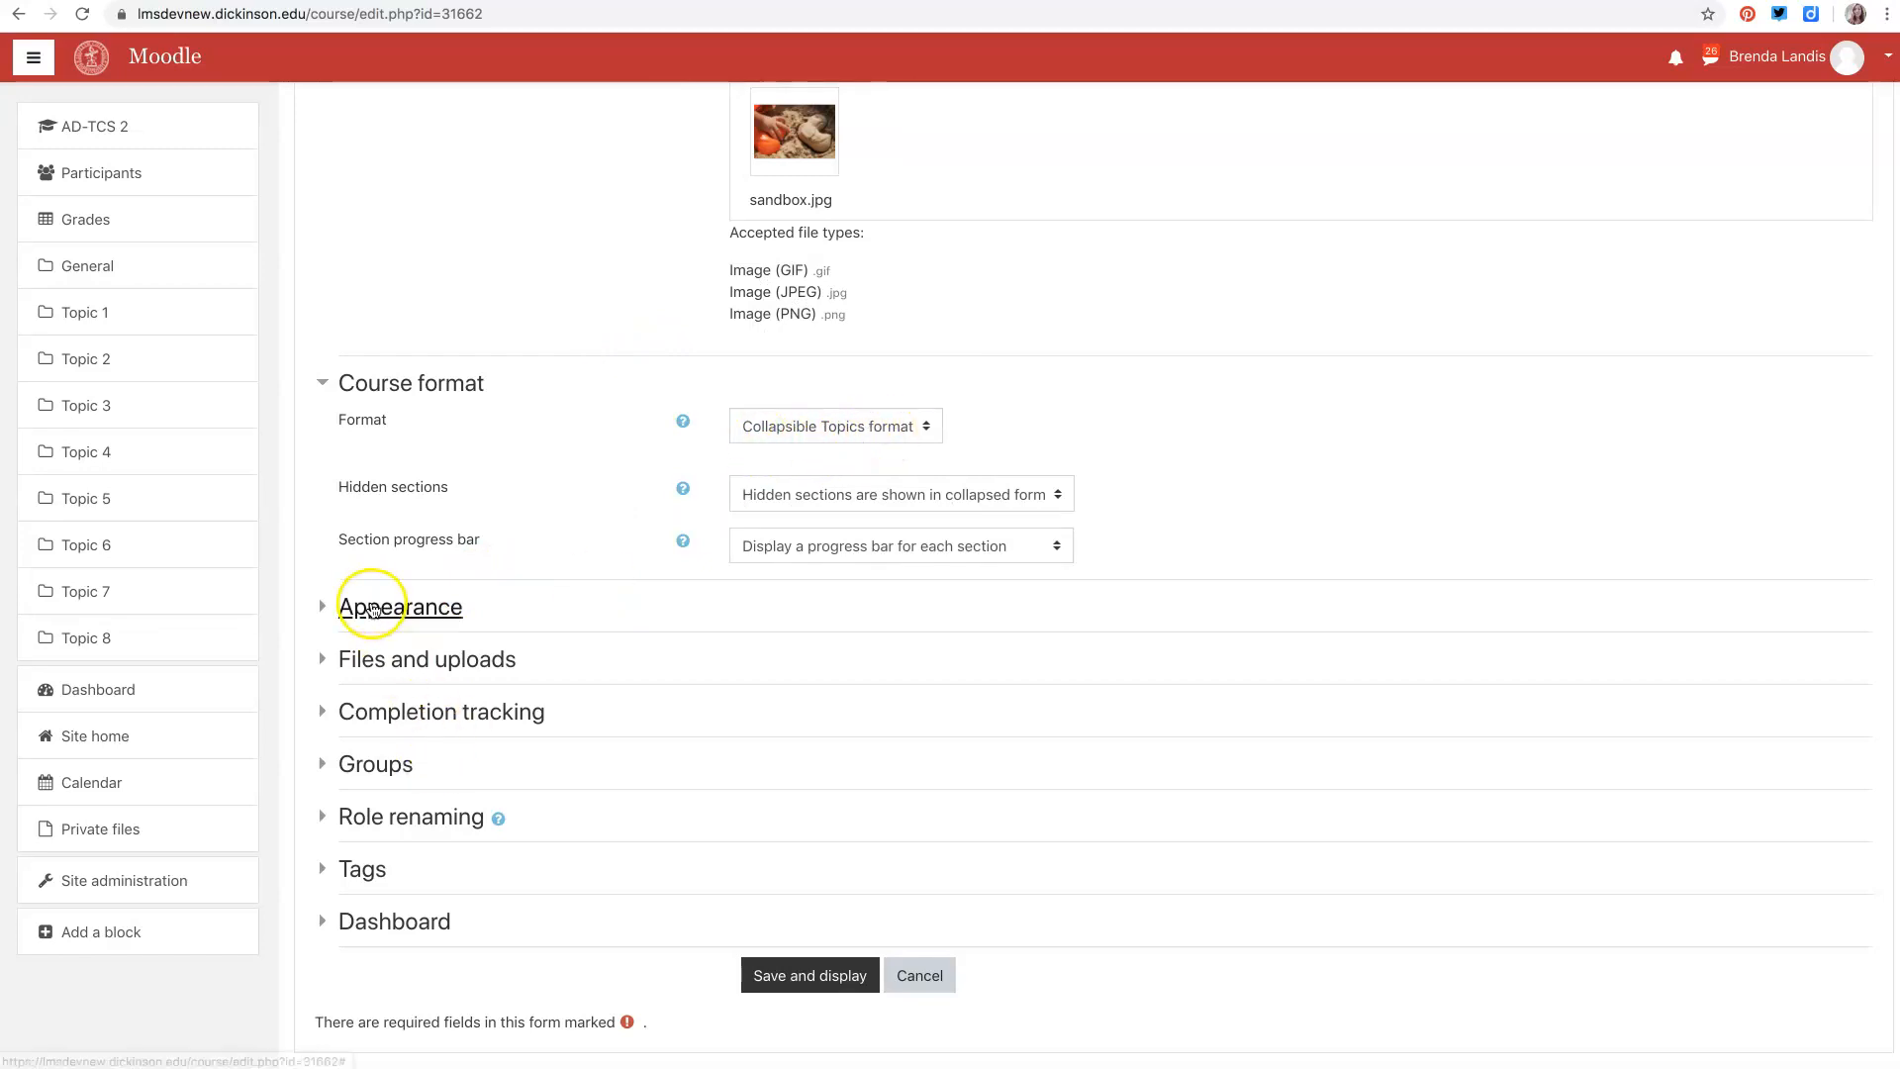
left_click(328, 395)
left_click(324, 423)
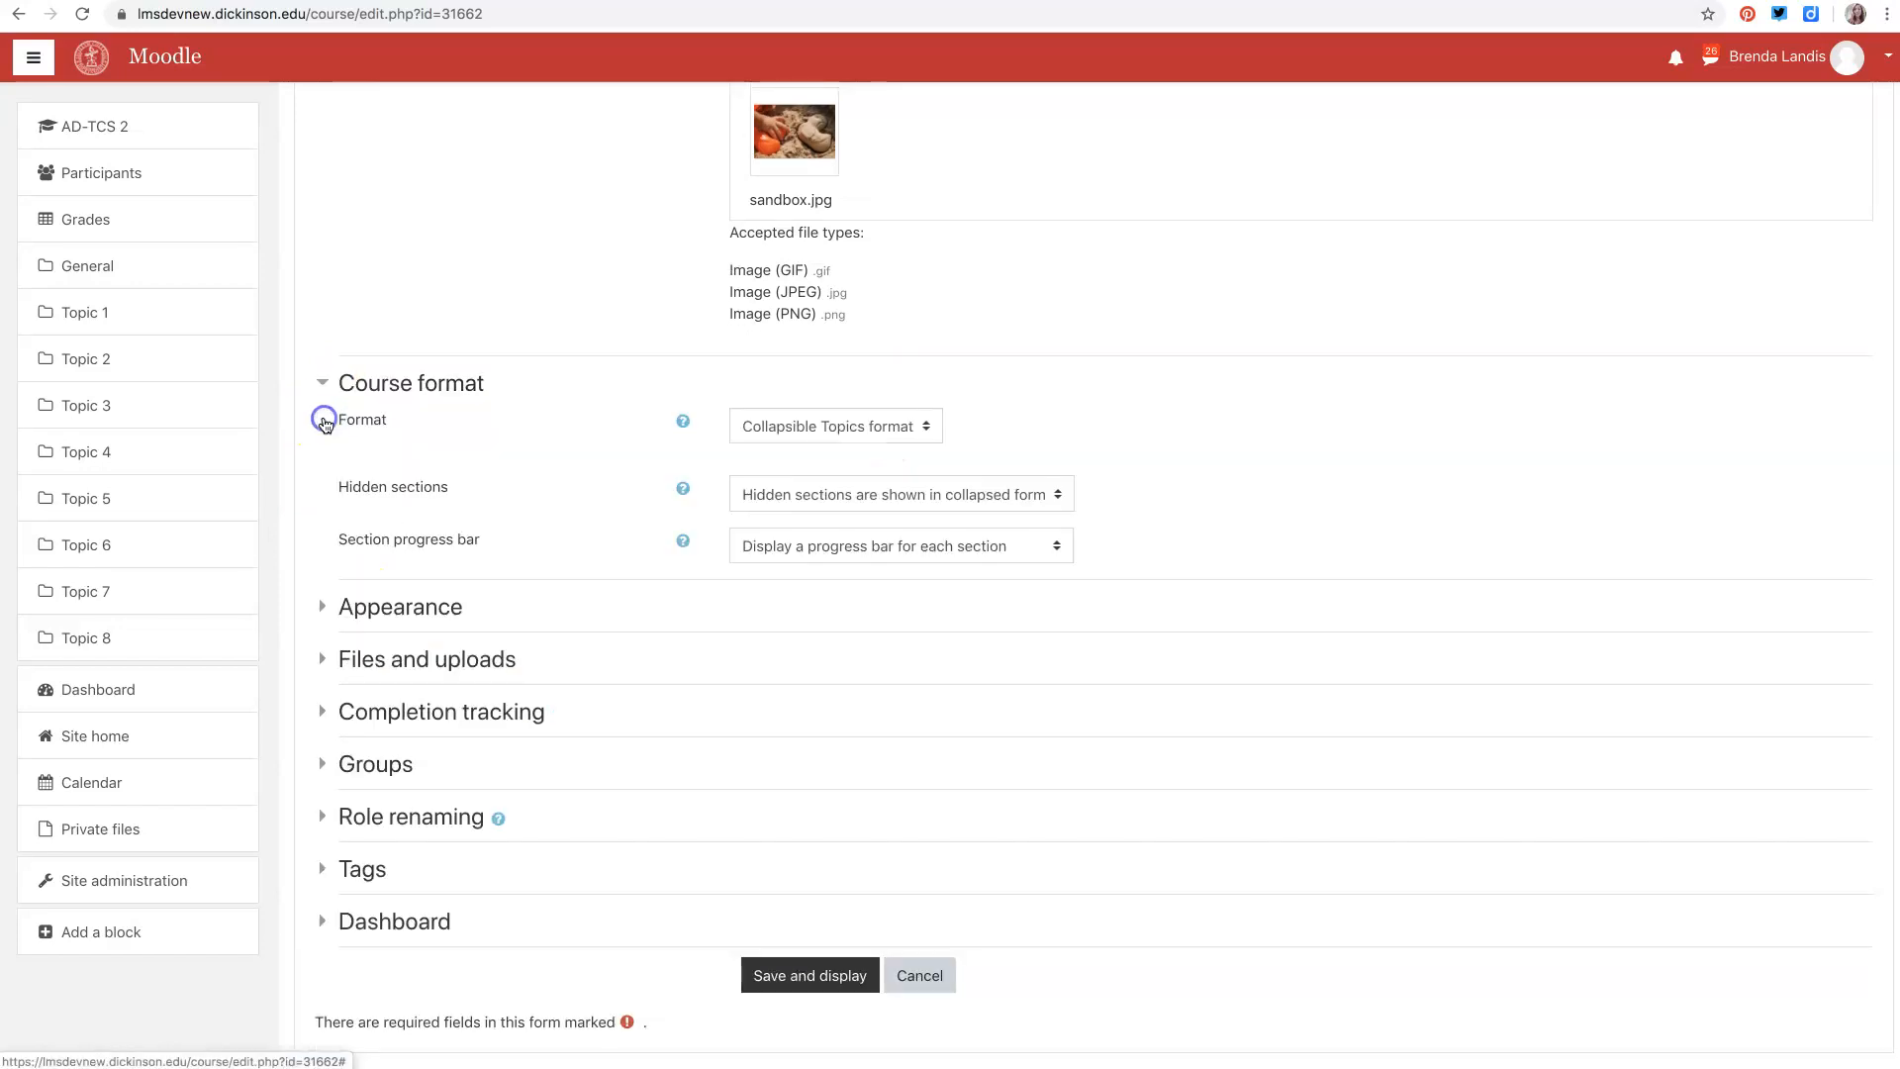
- Expand the Appearance section and review the Force language options without changing them
left_click(327, 605)
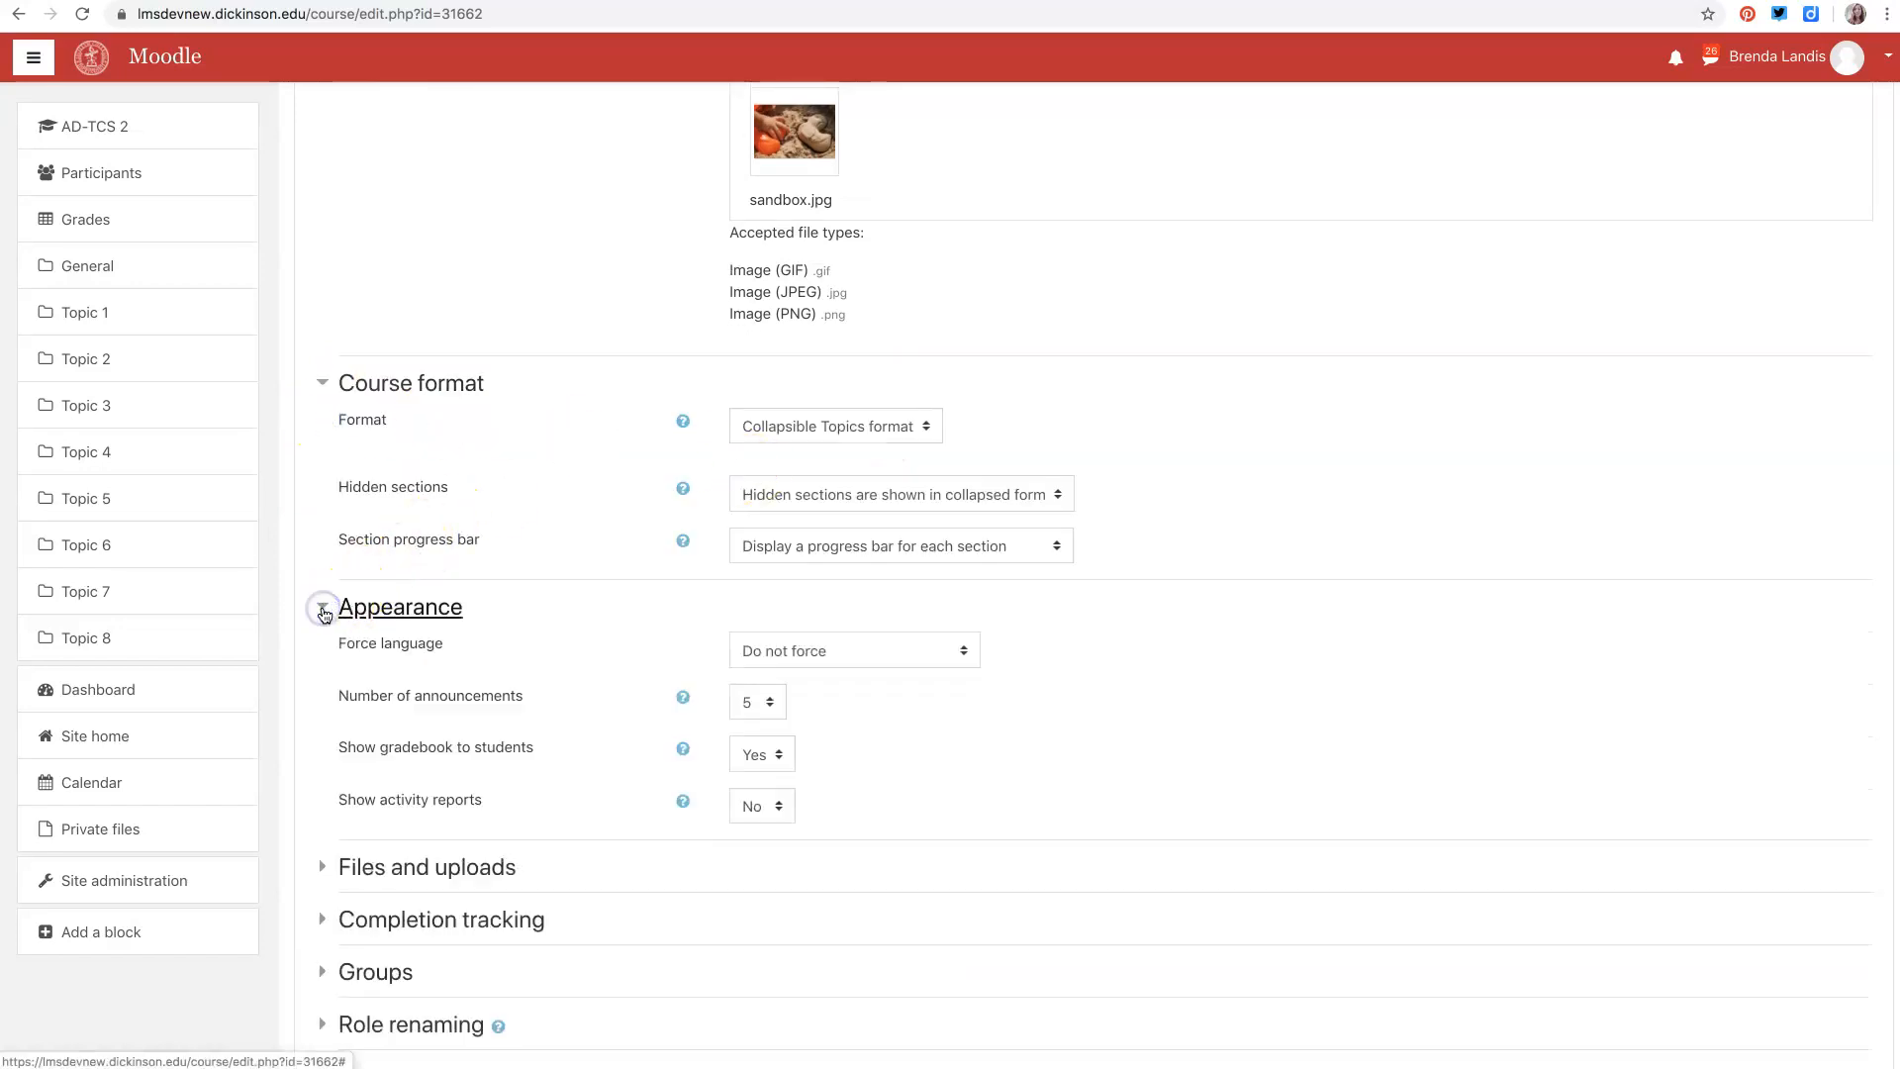
scroll(622, 630, "down", 3)
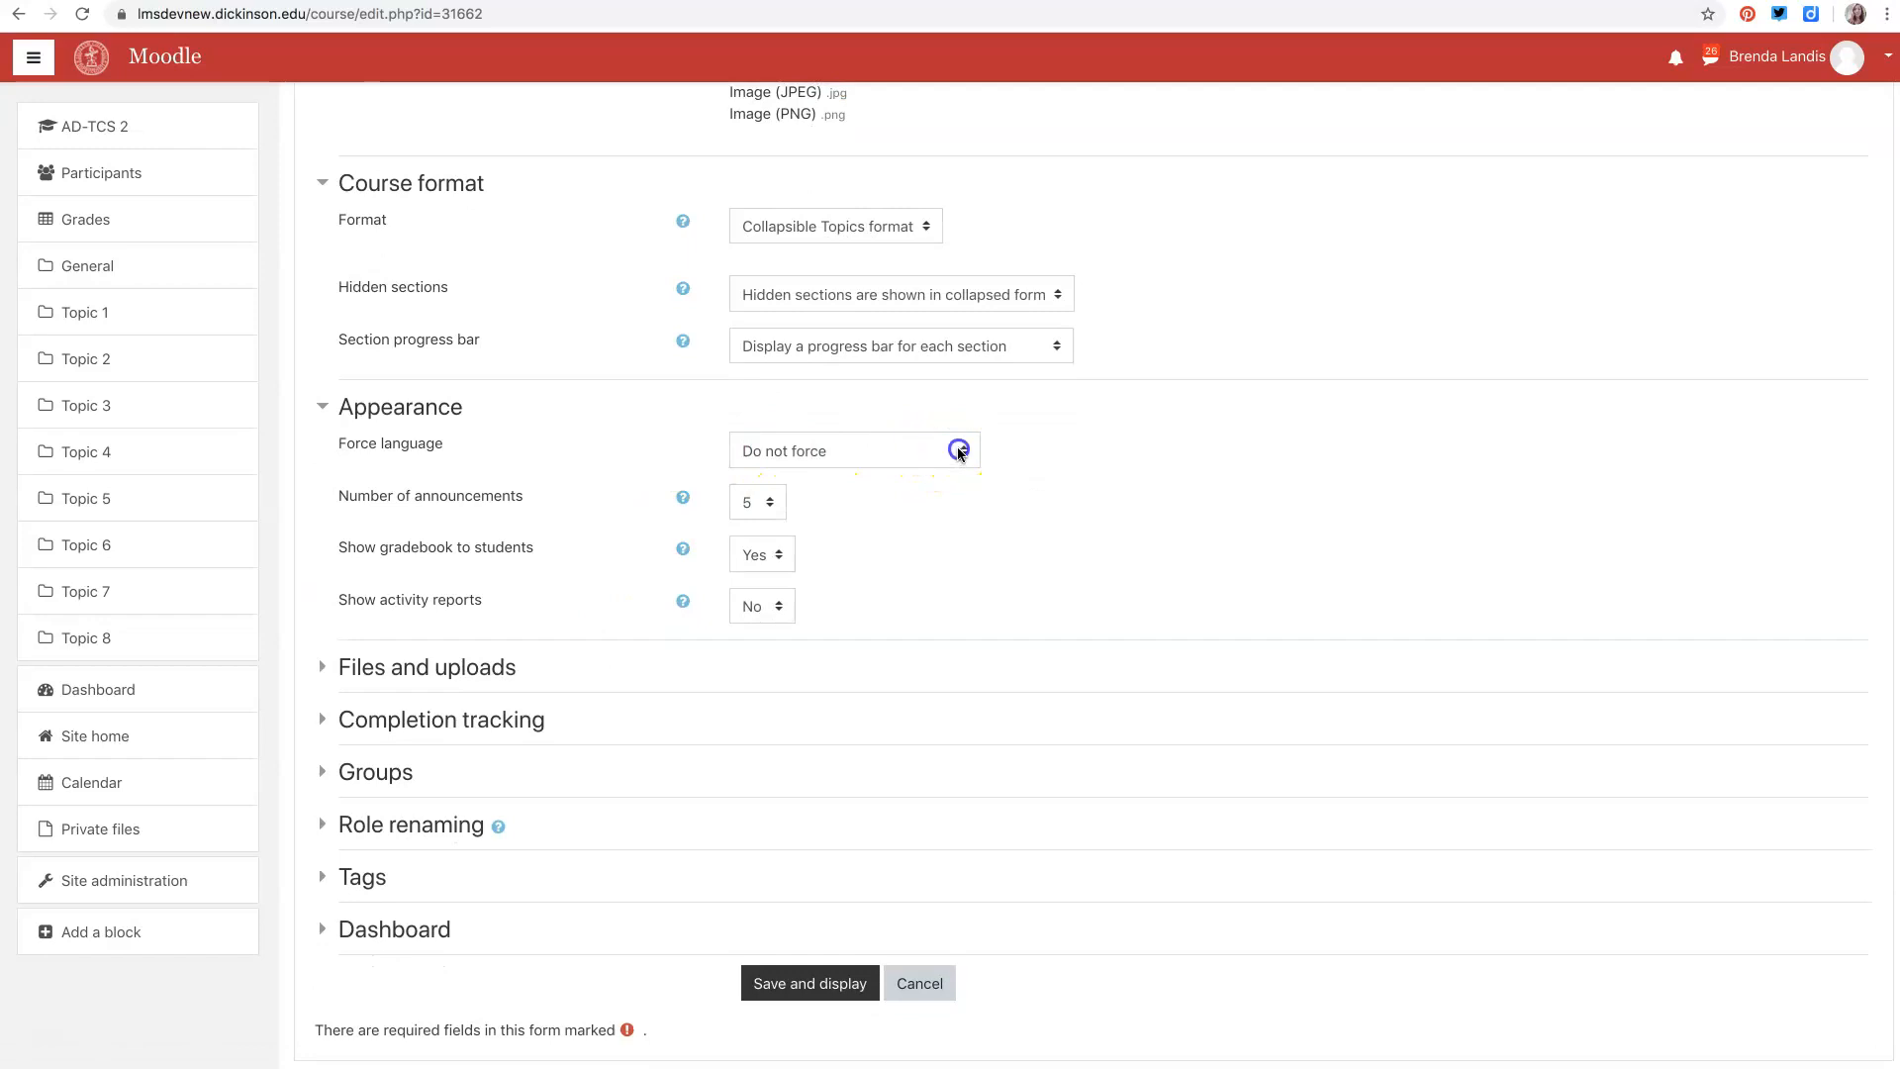
left_click(958, 453)
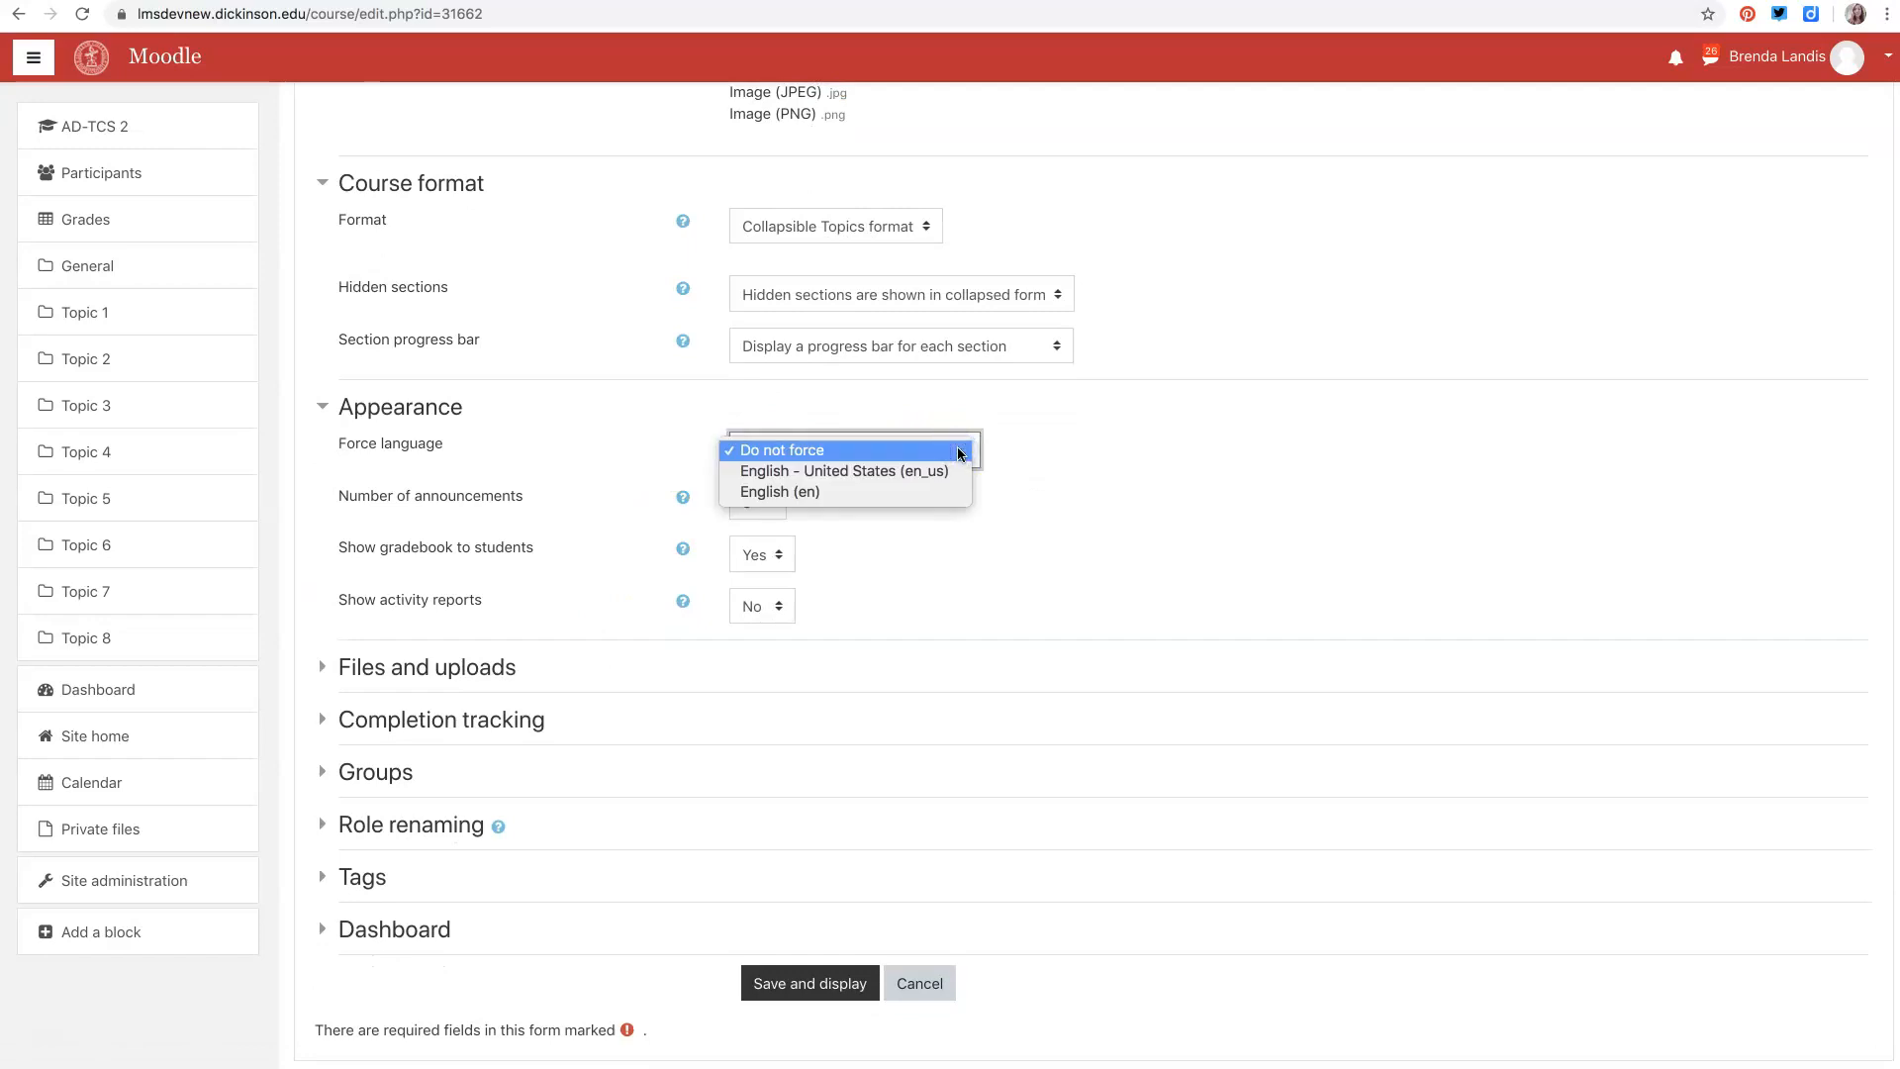
left_click(648, 403)
left_click(843, 465)
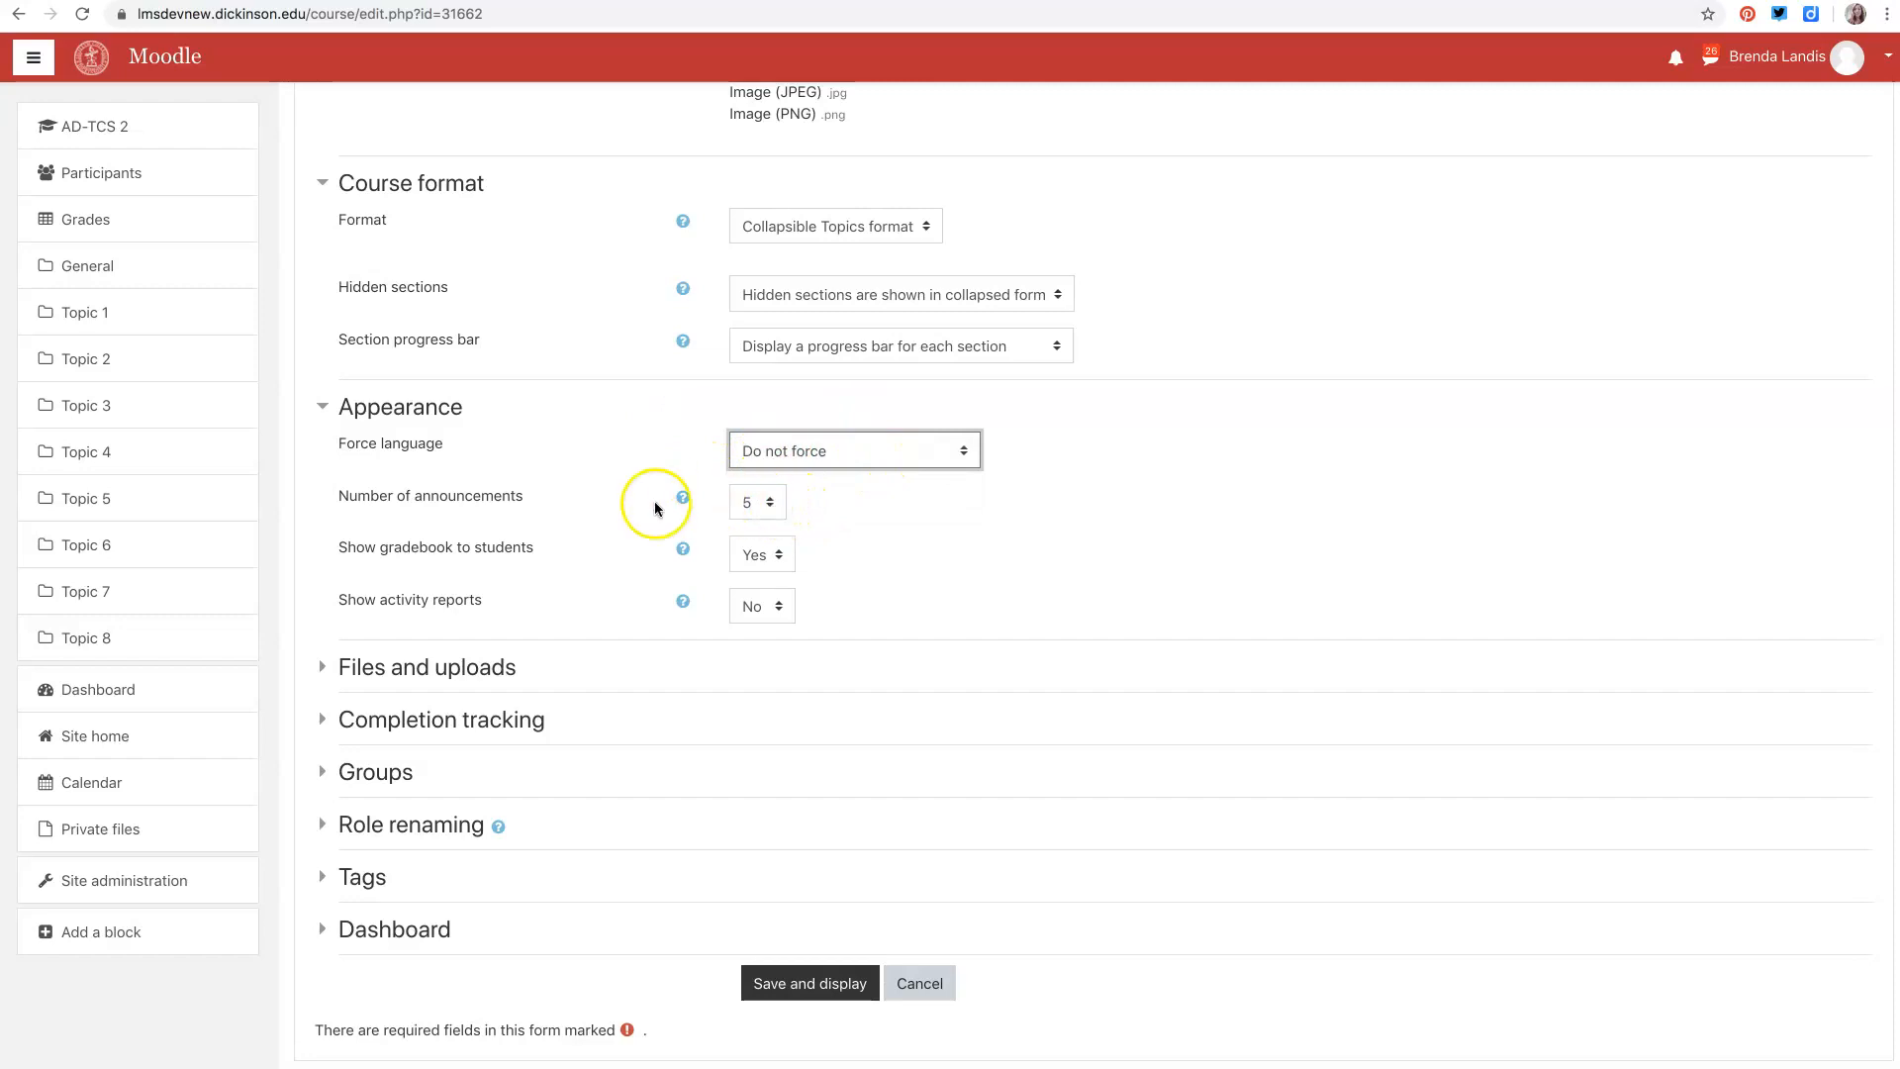
left_click(950, 453)
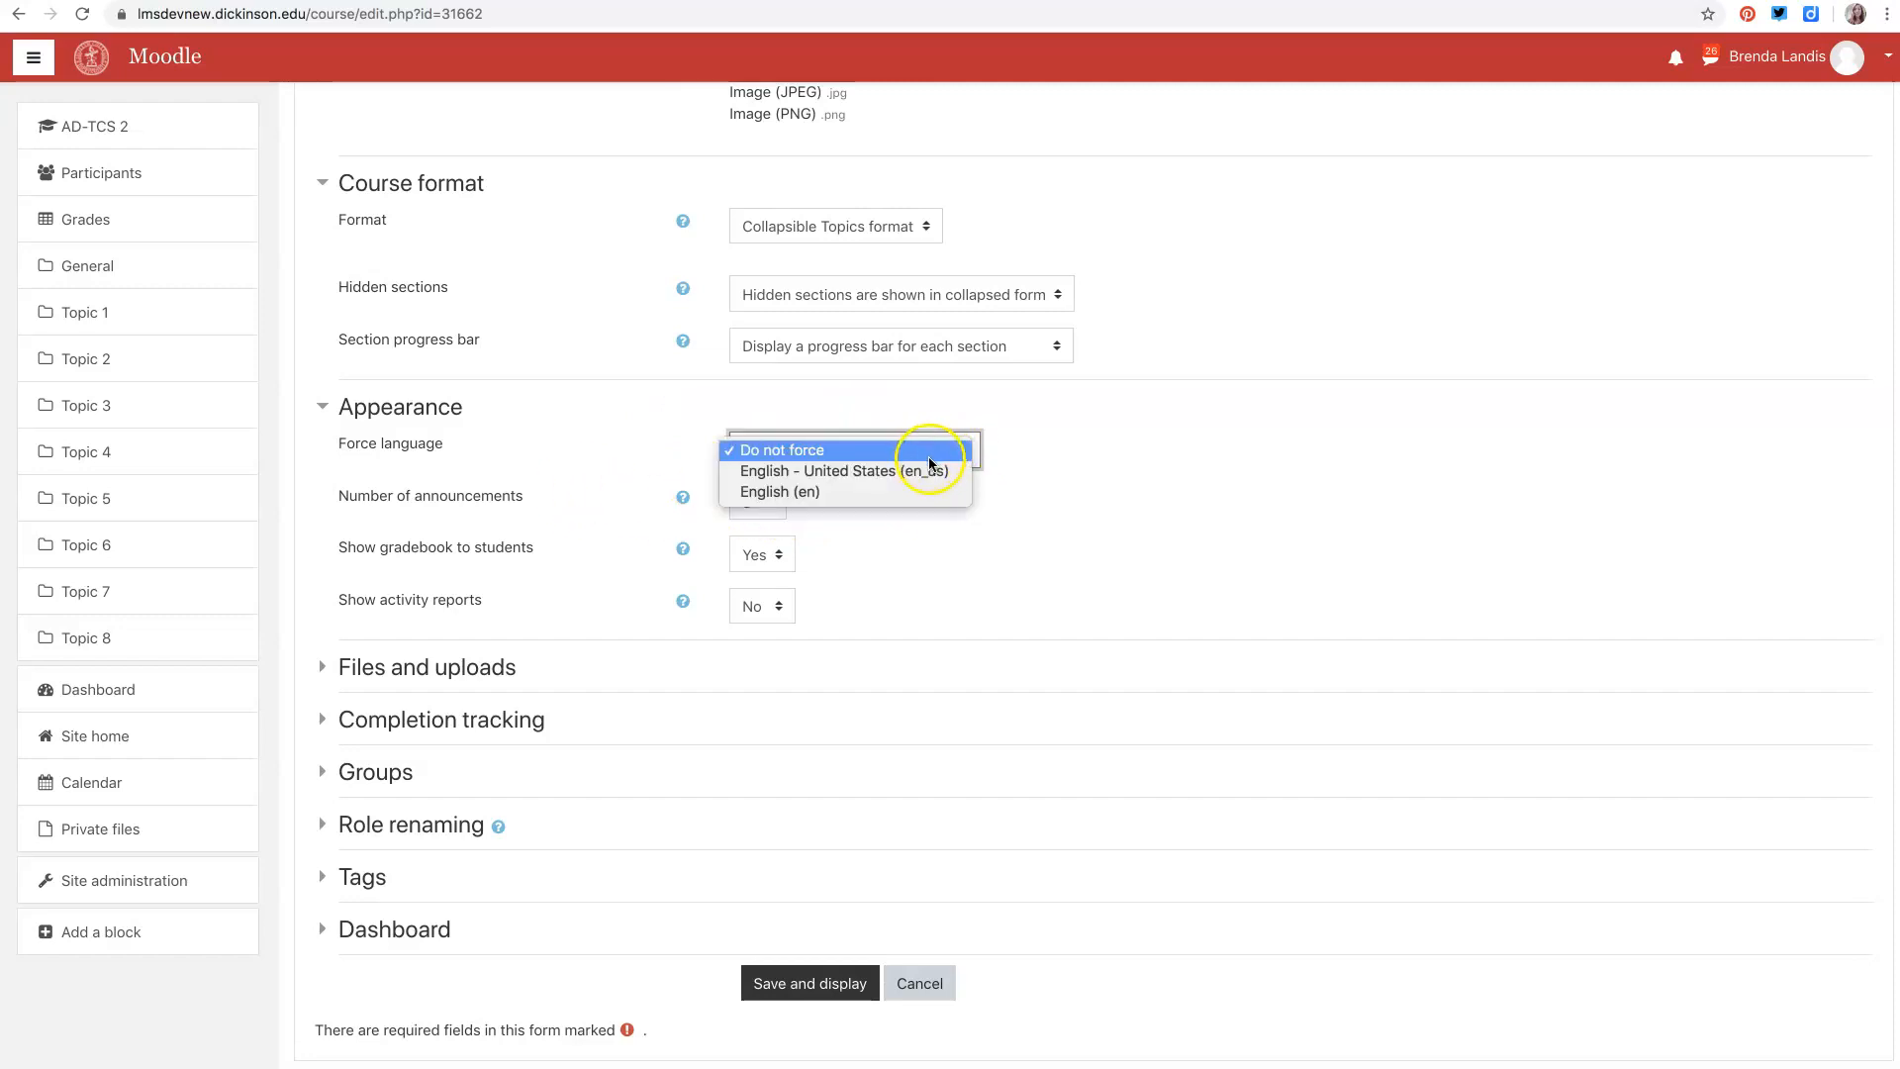
left_click(616, 423)
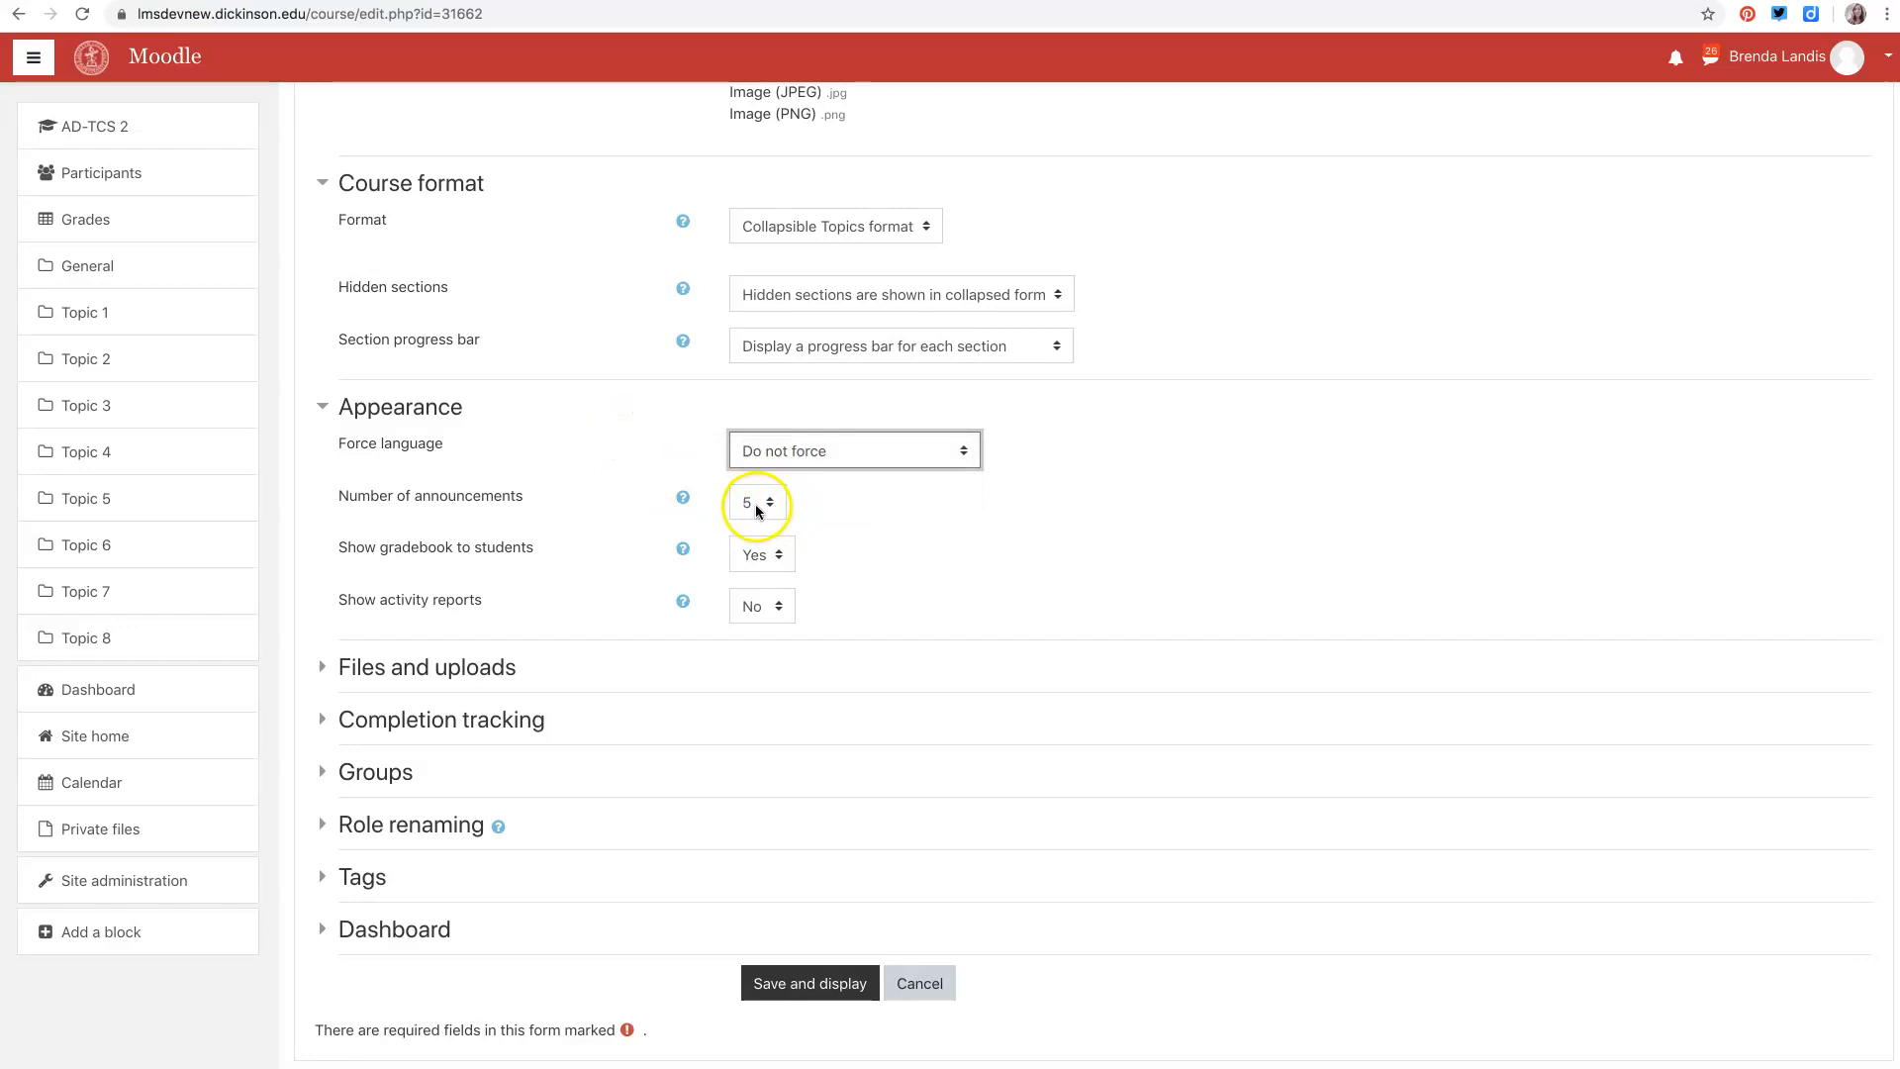
- Set the number of announcements to 7 and the Show gradebook to students option to No
left_click(768, 501)
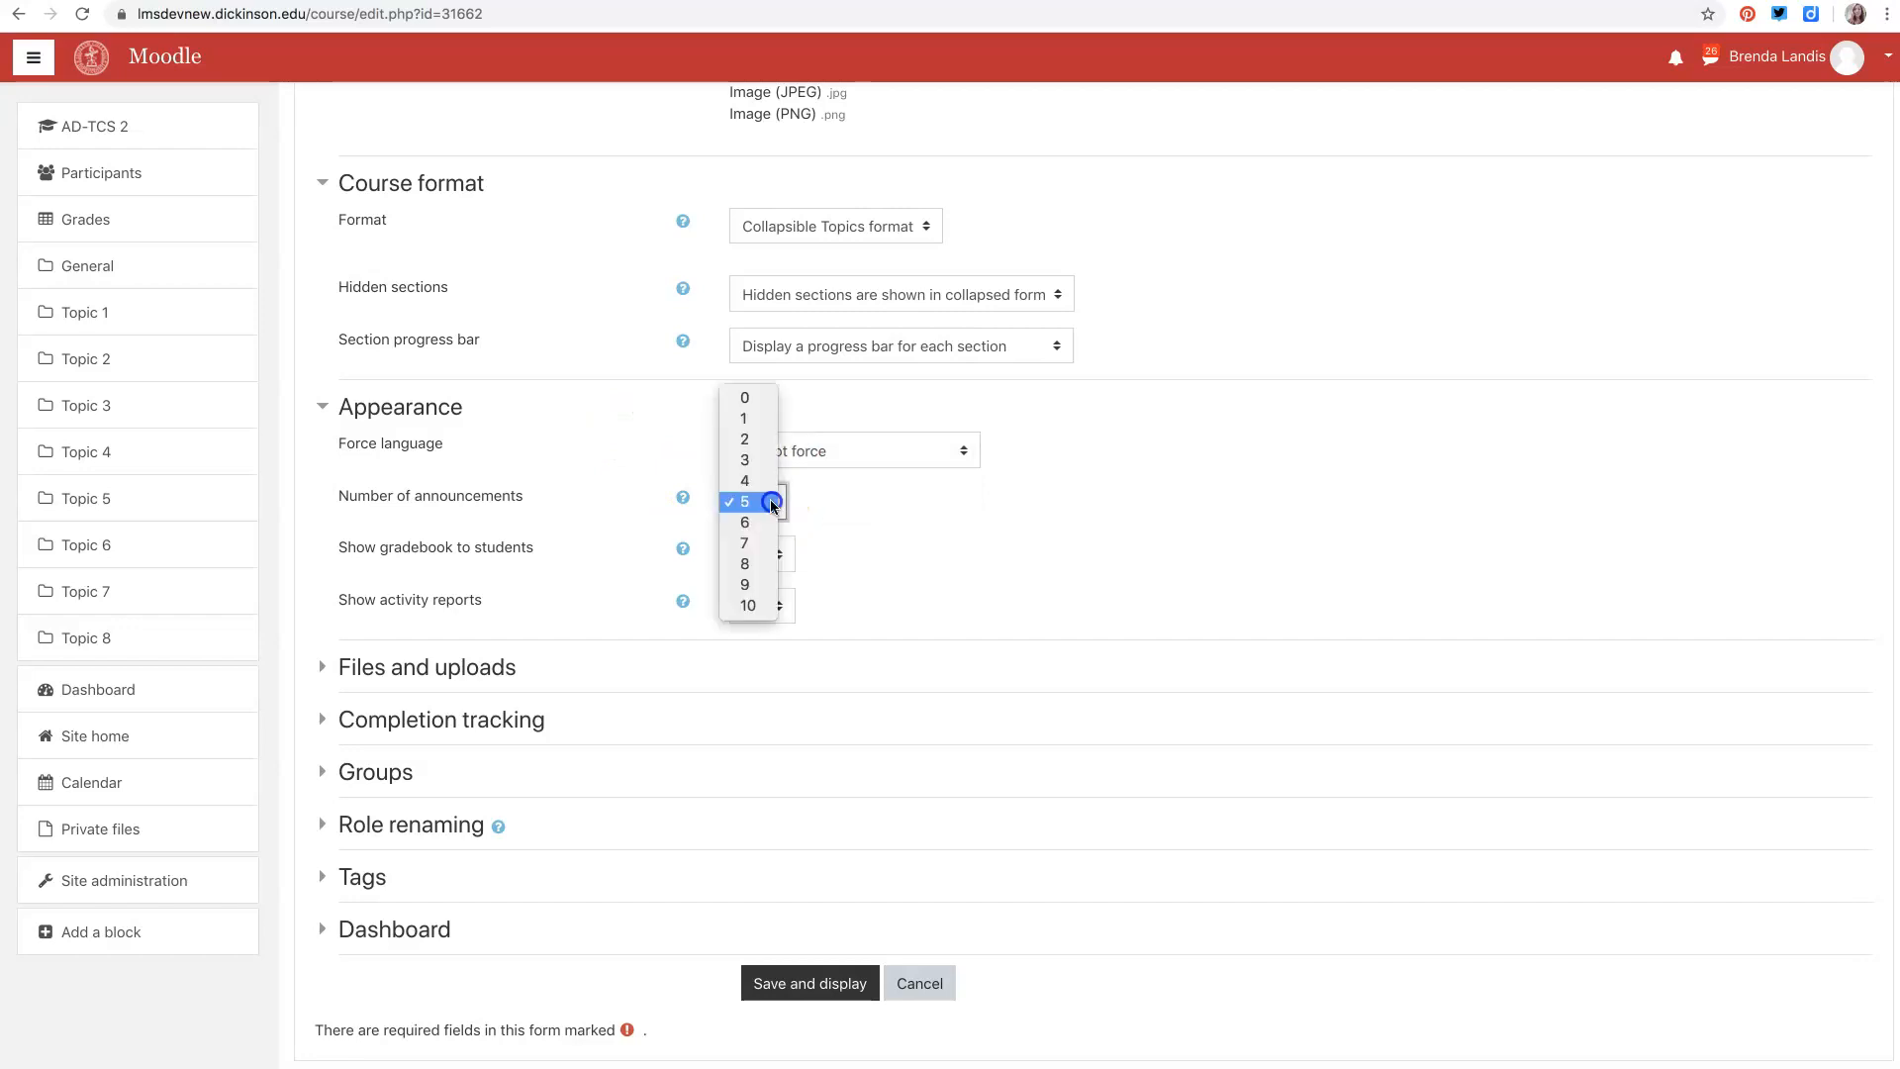
left_click(746, 550)
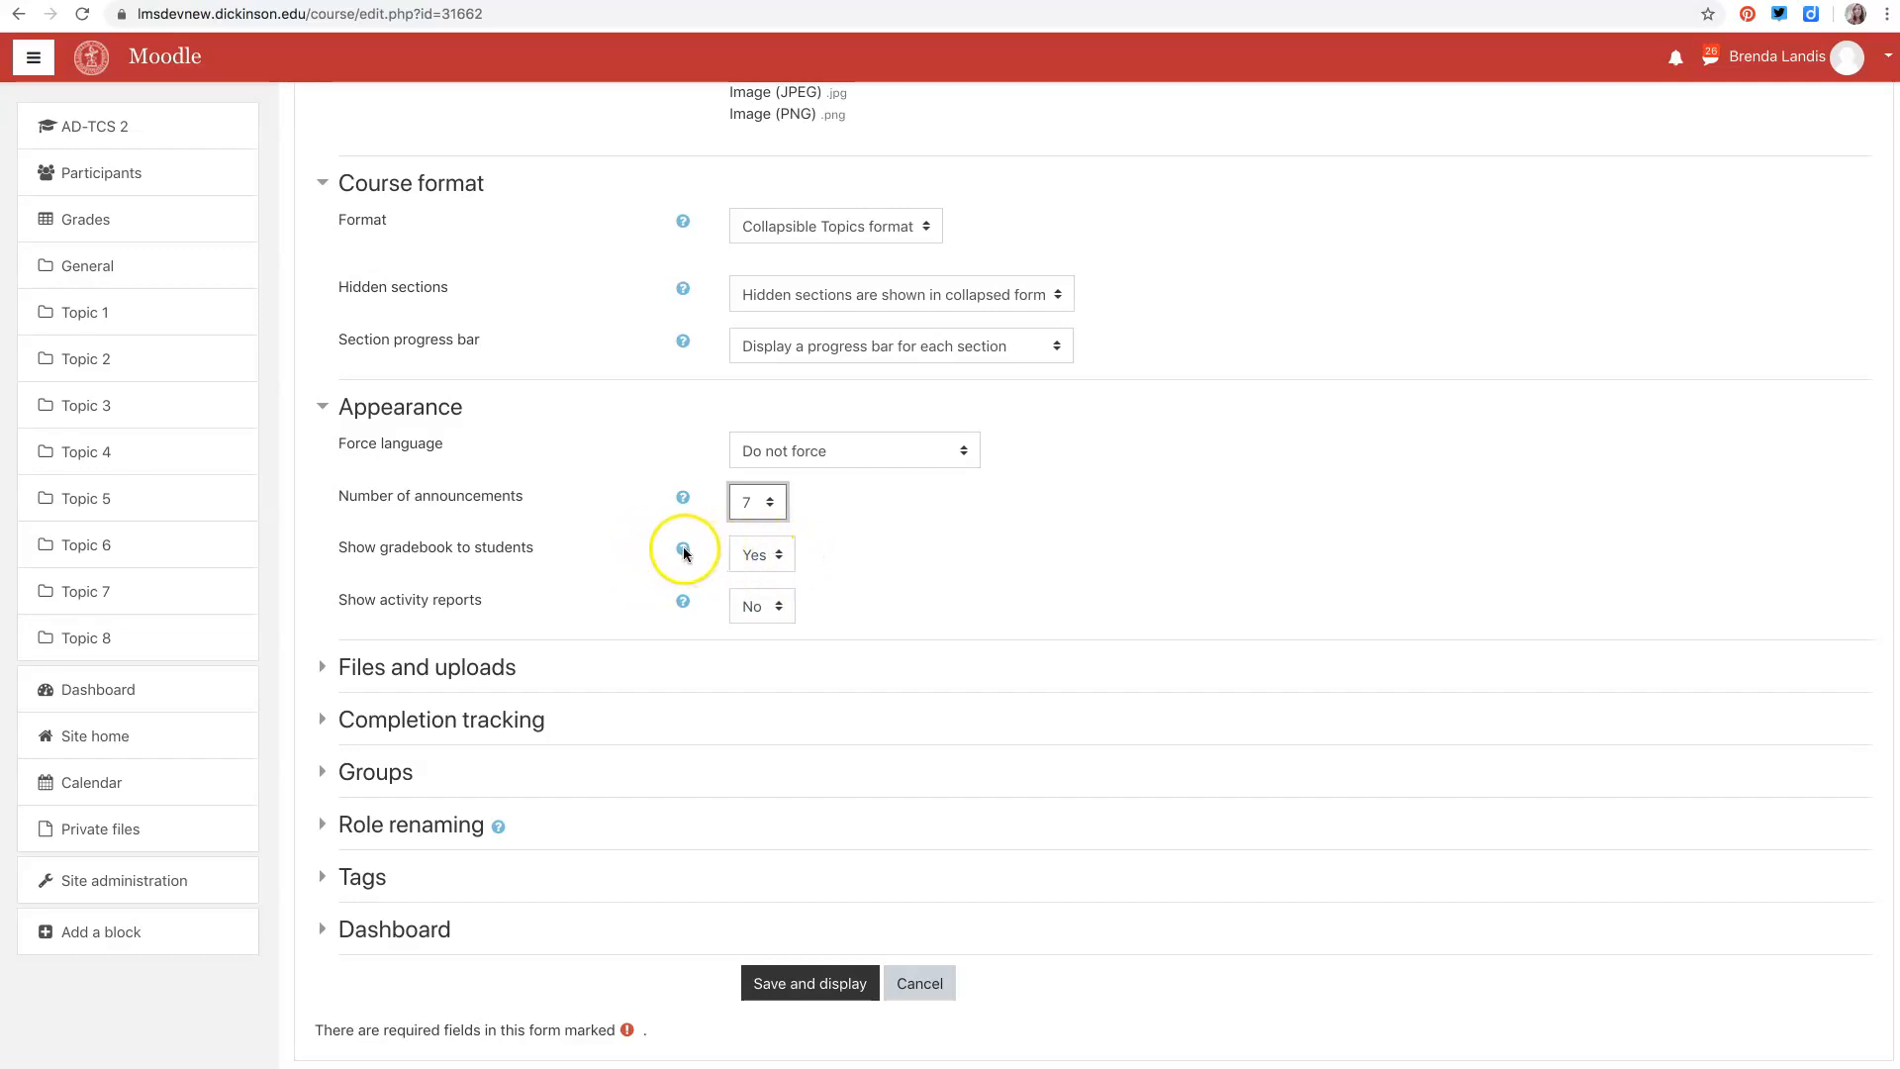
left_click(772, 555)
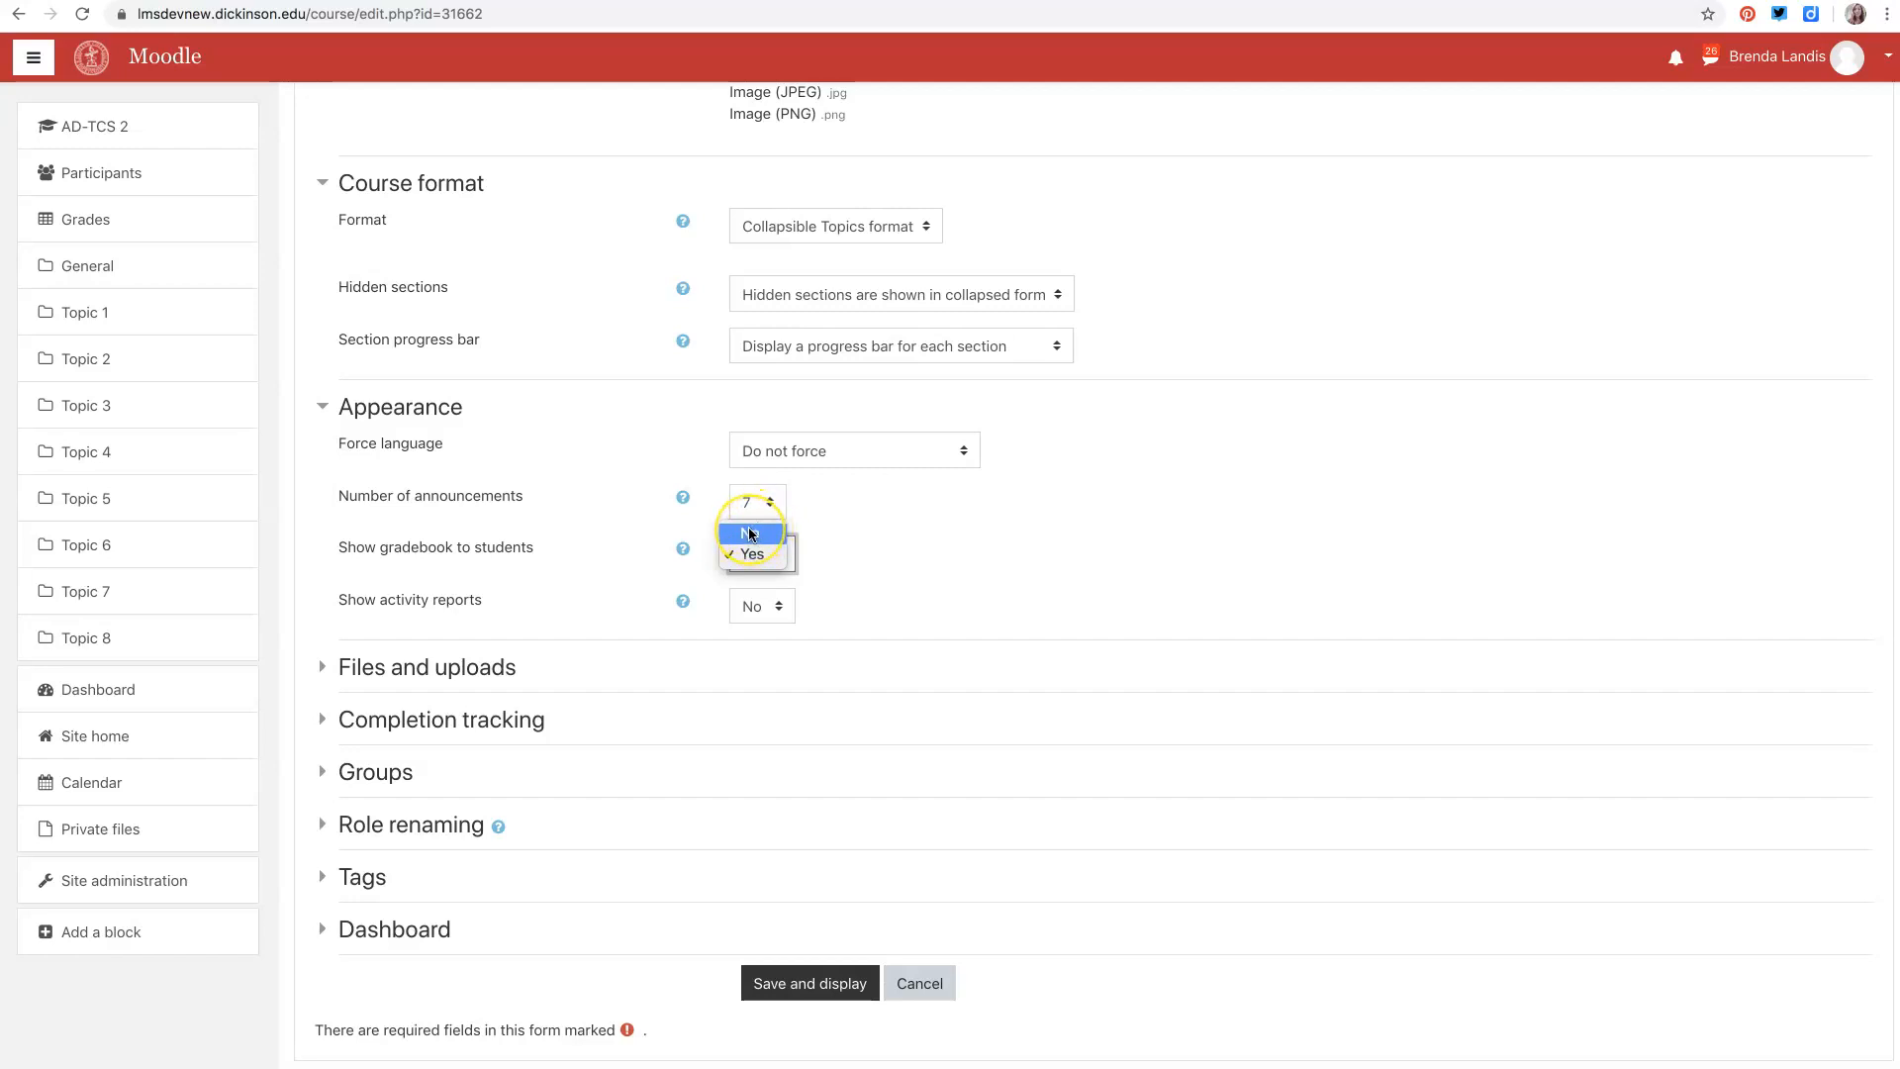
left_click(759, 531)
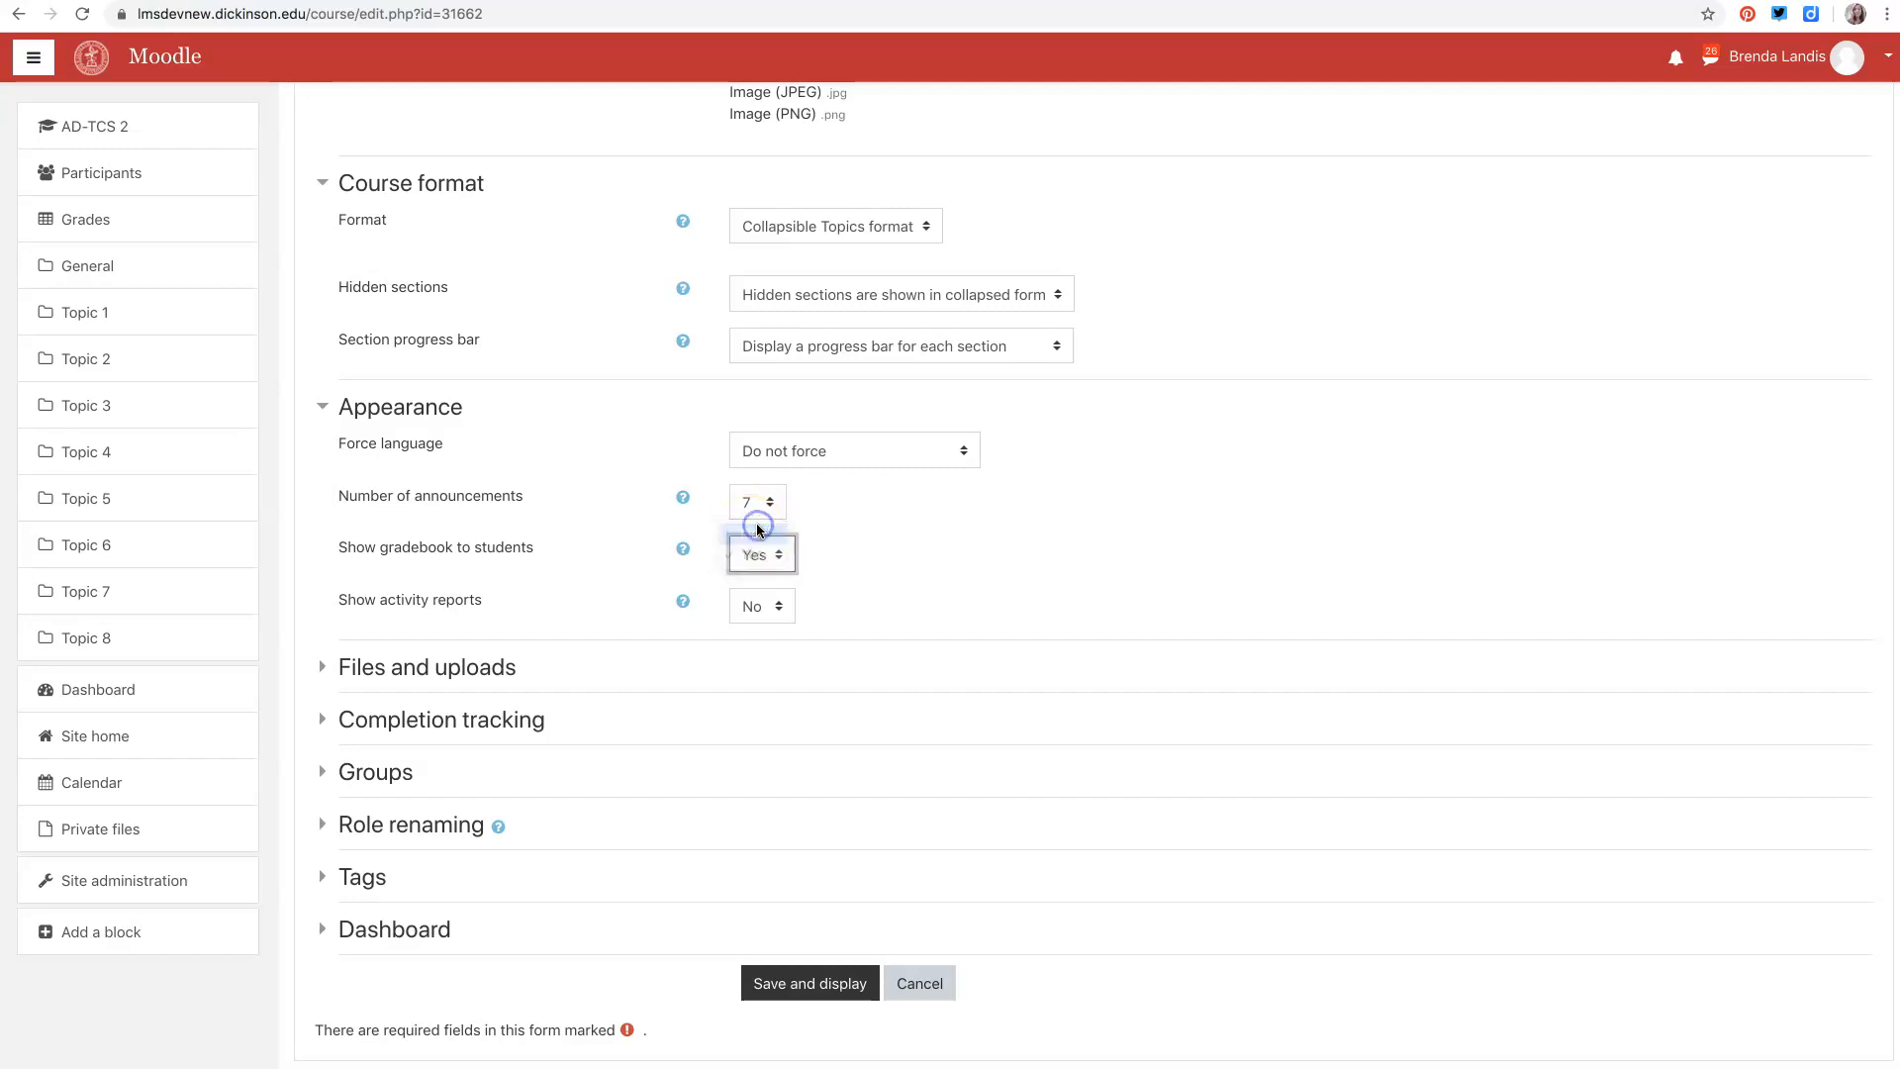
- Read the help for Show gradebook to students, Number of announcements and Show activity reports, and review the activity reports options
left_click(684, 551)
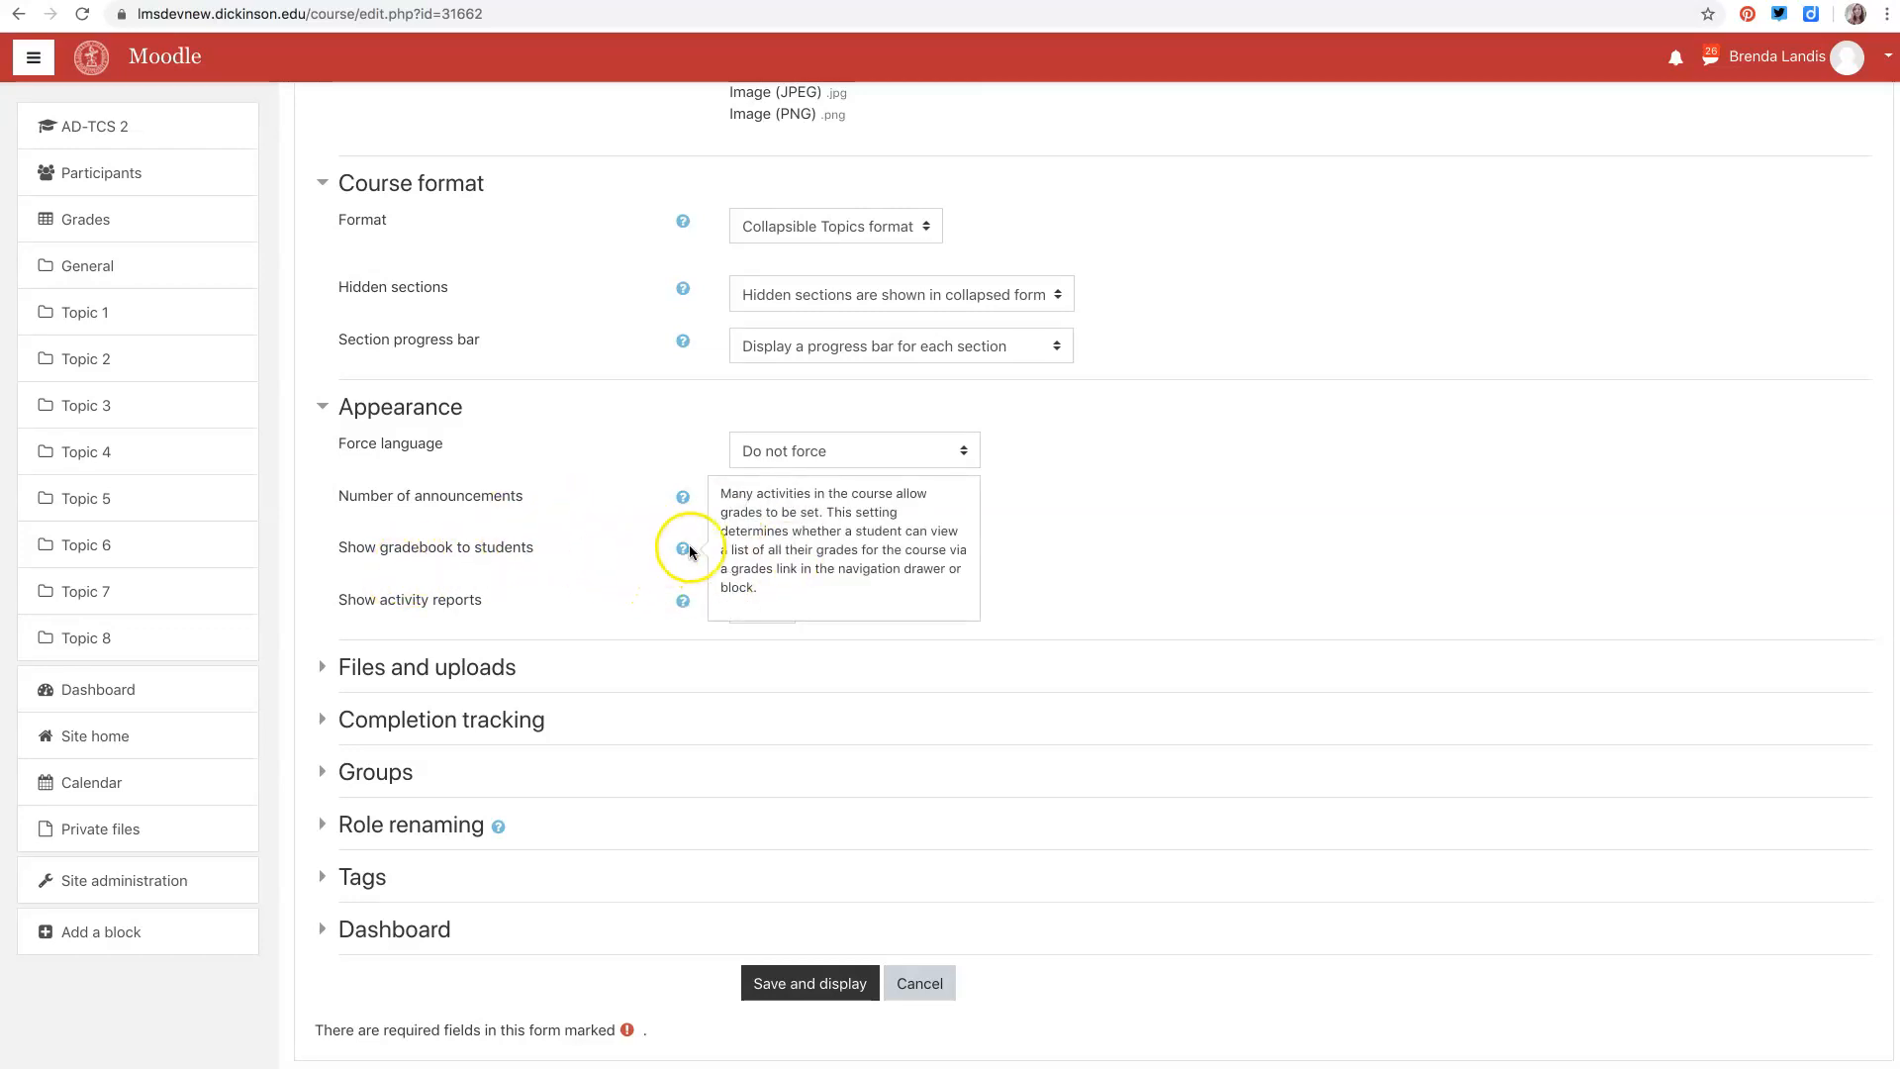
left_click(683, 498)
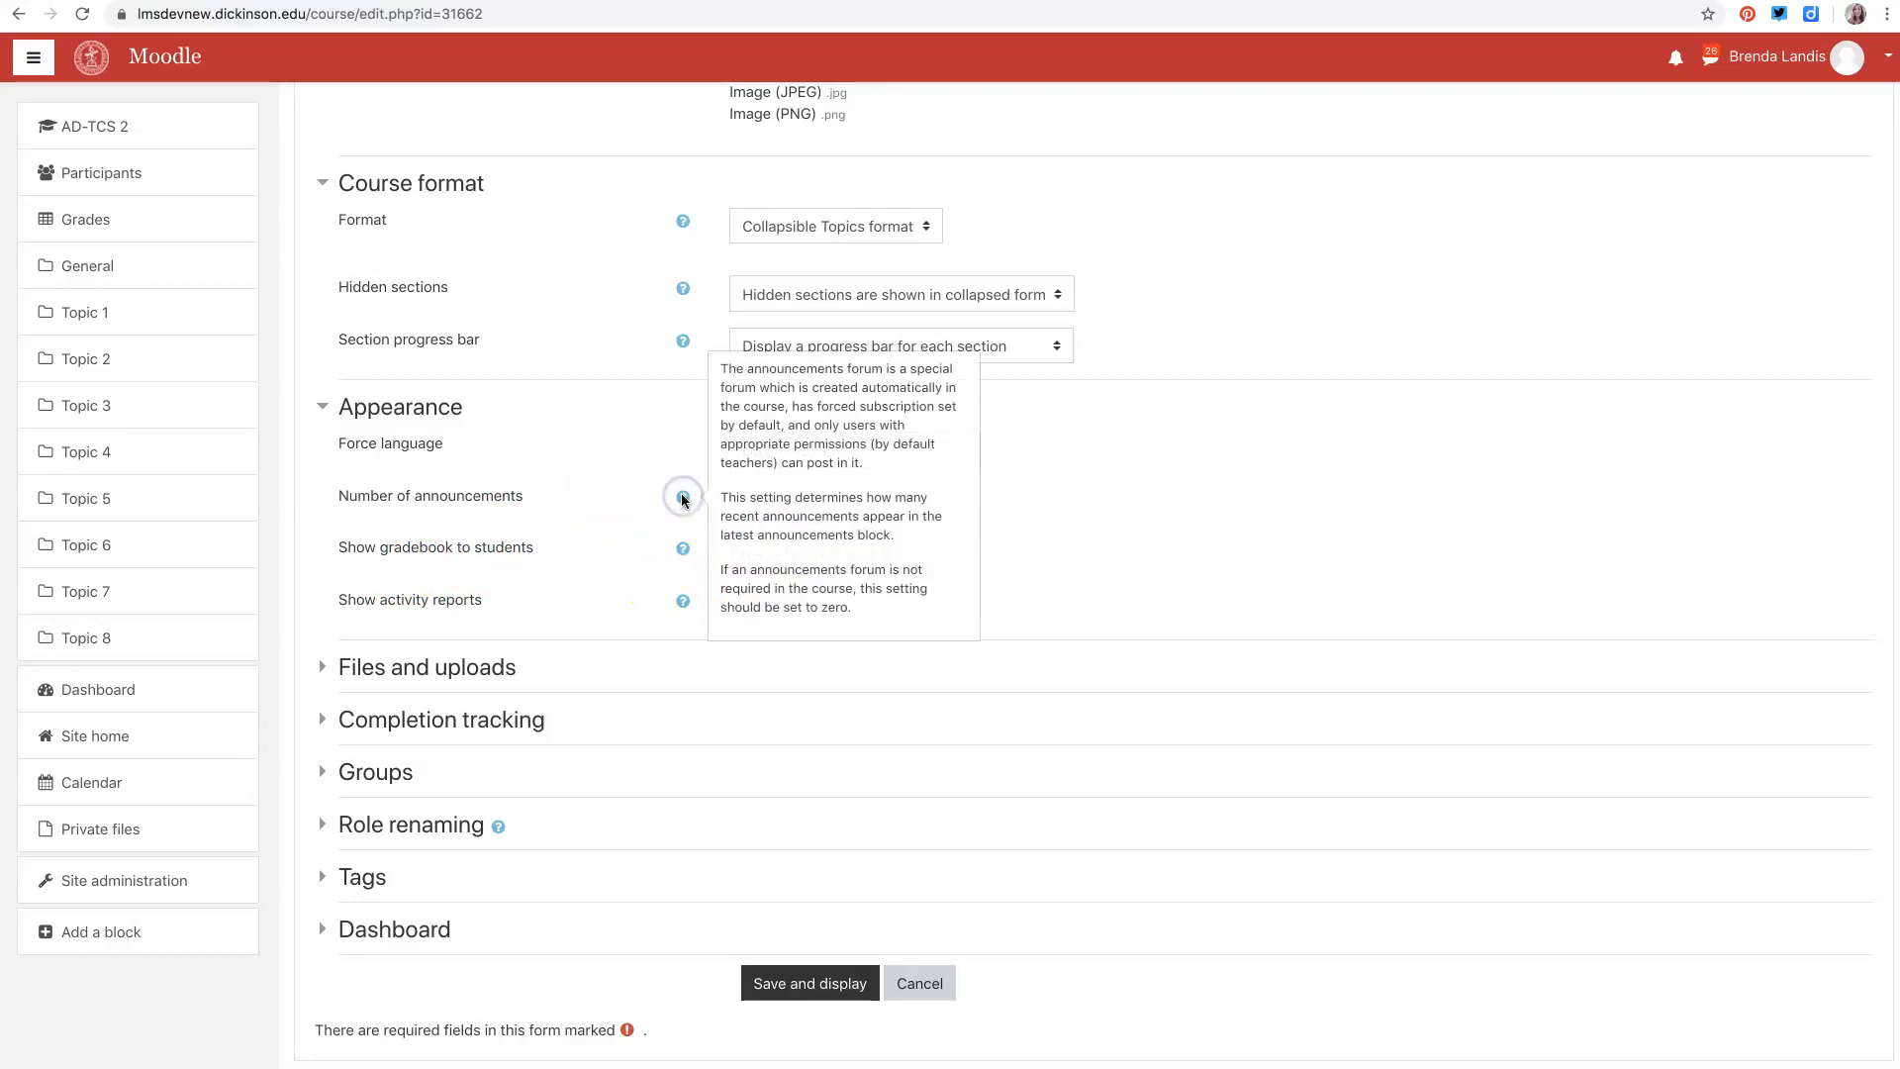
left_click(649, 583)
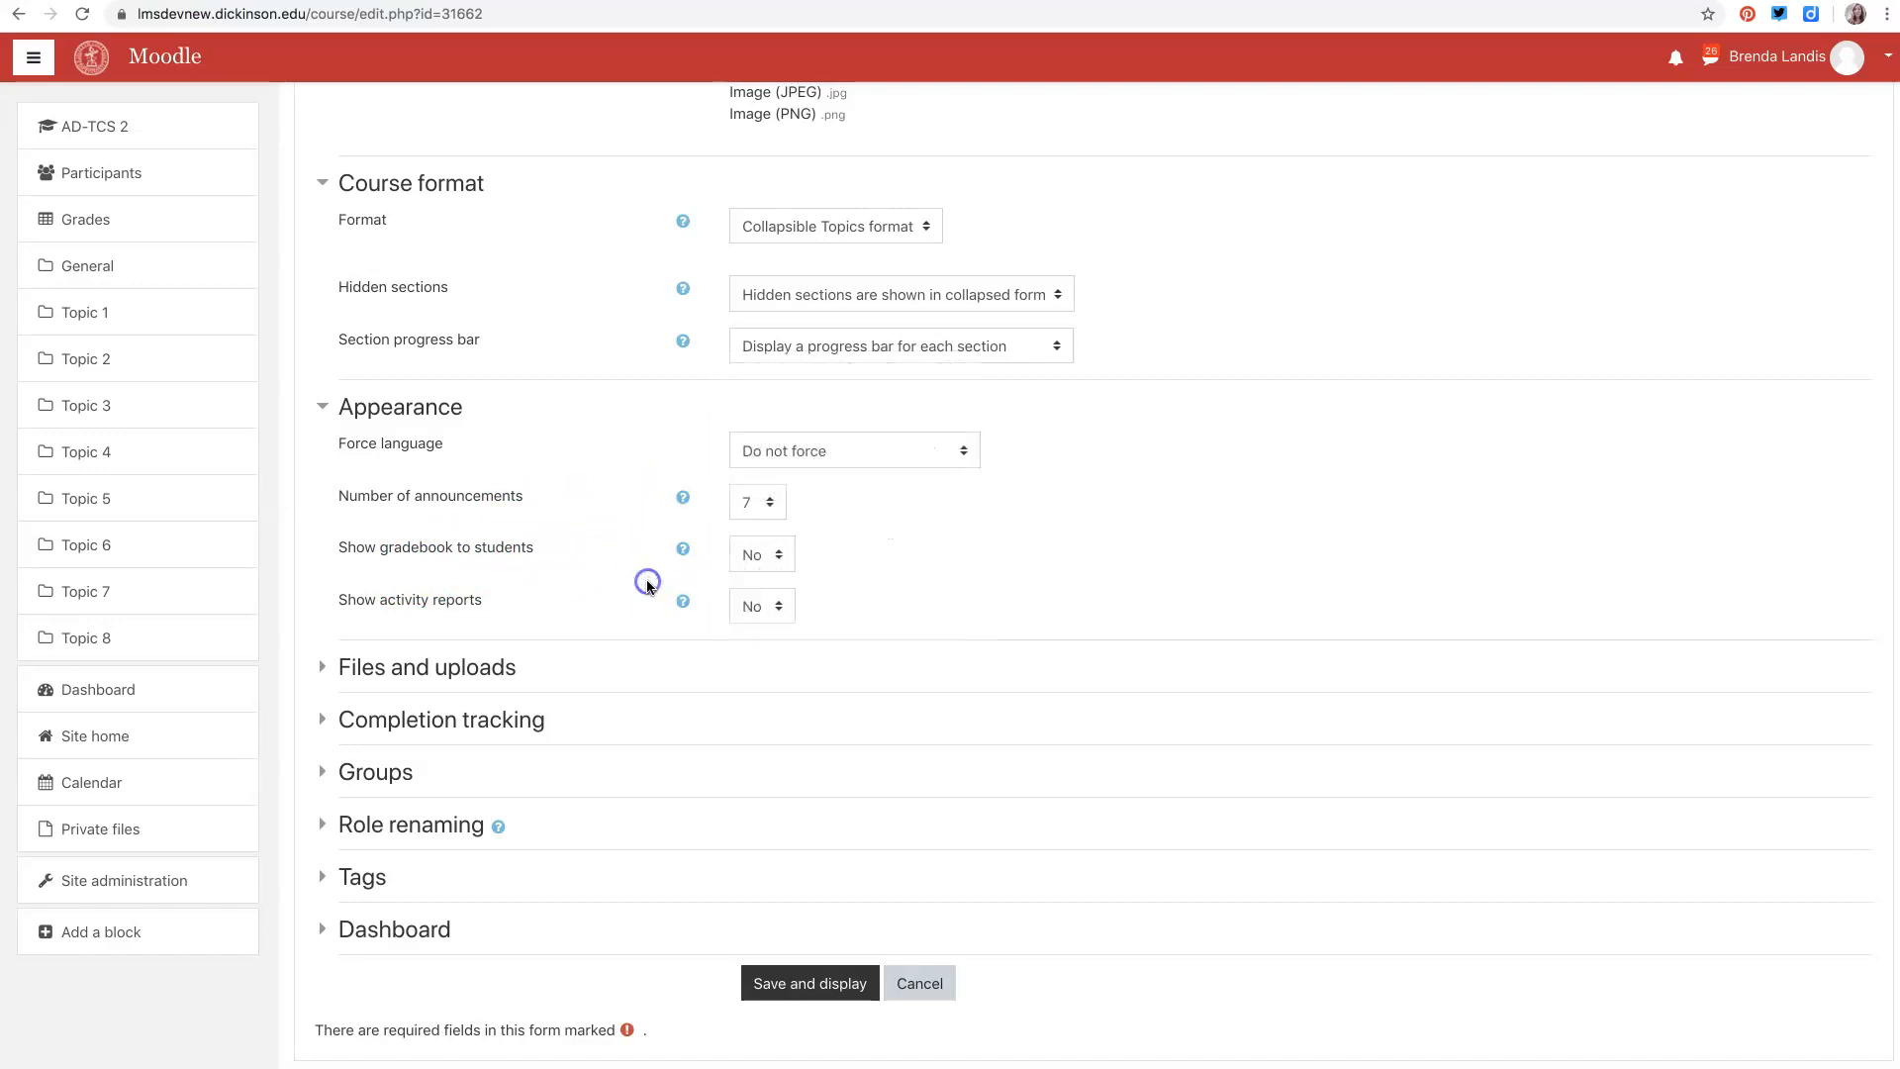
left_click(683, 601)
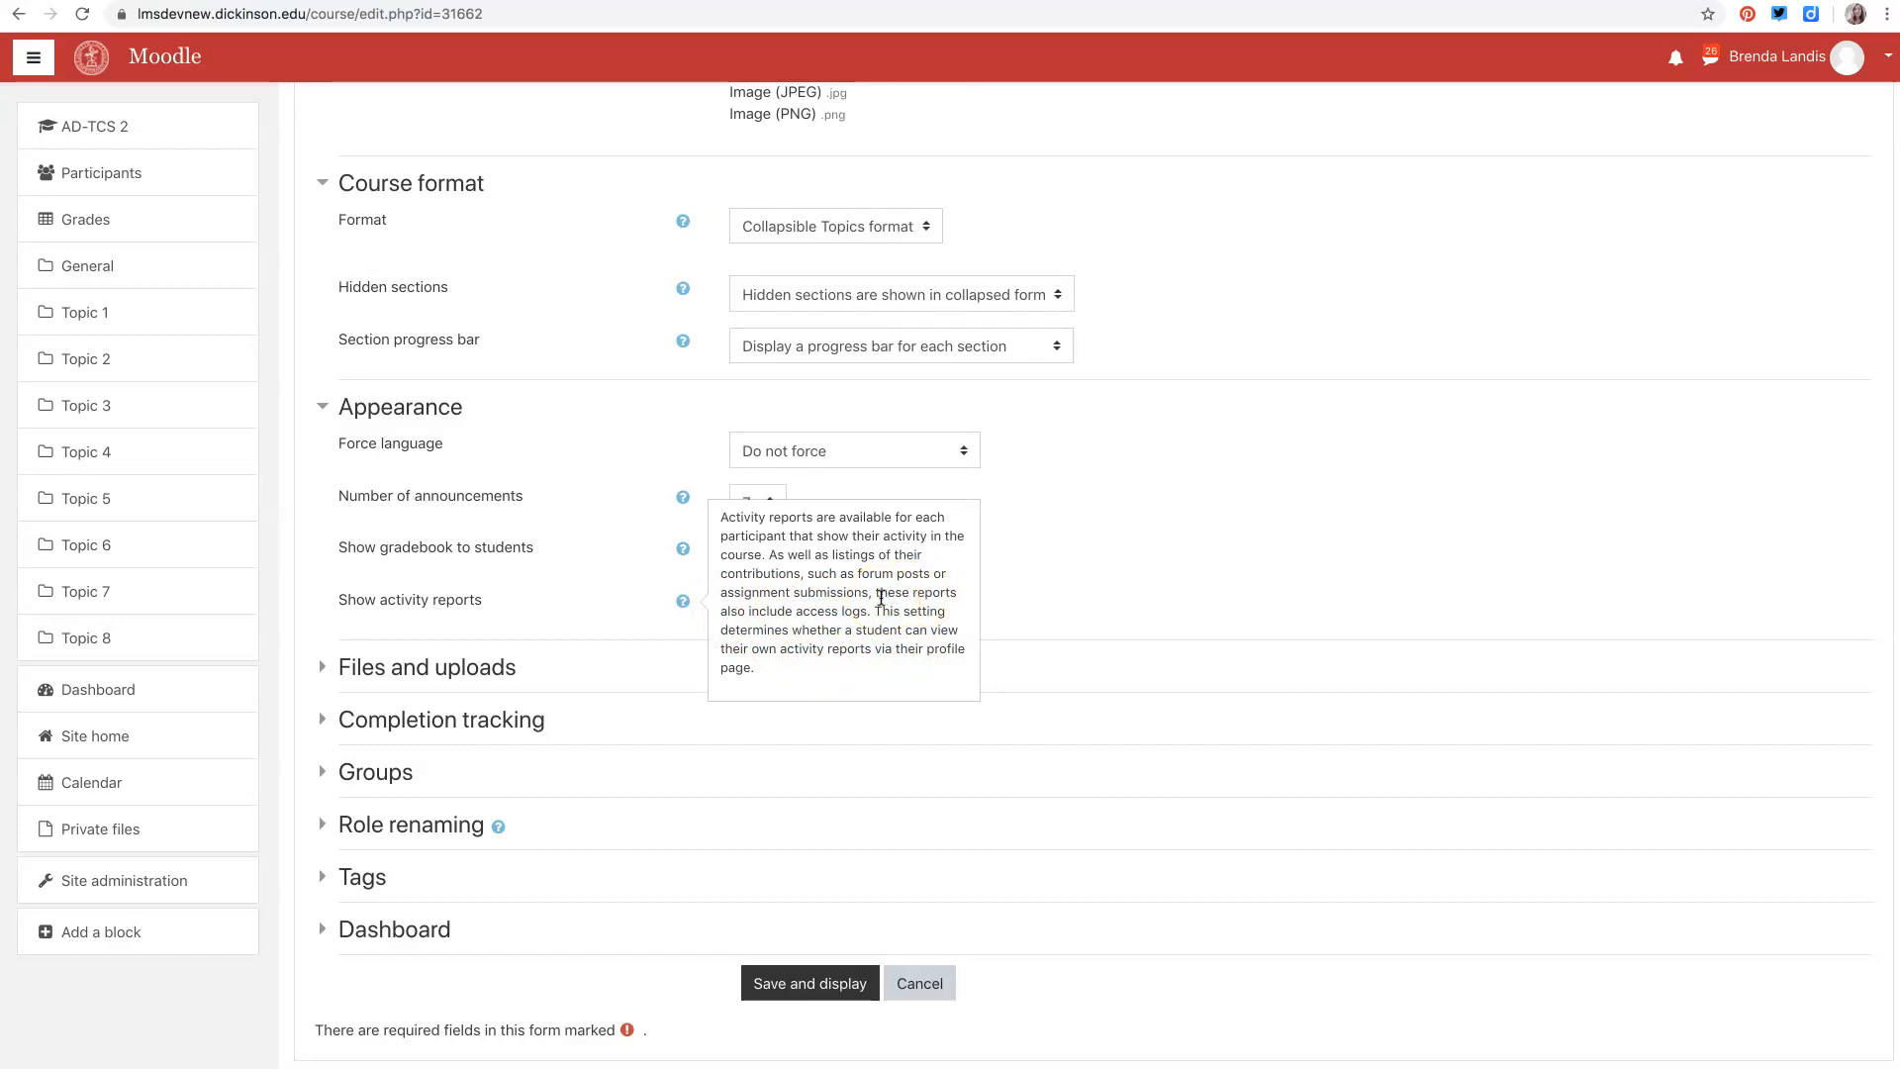
left_click(636, 633)
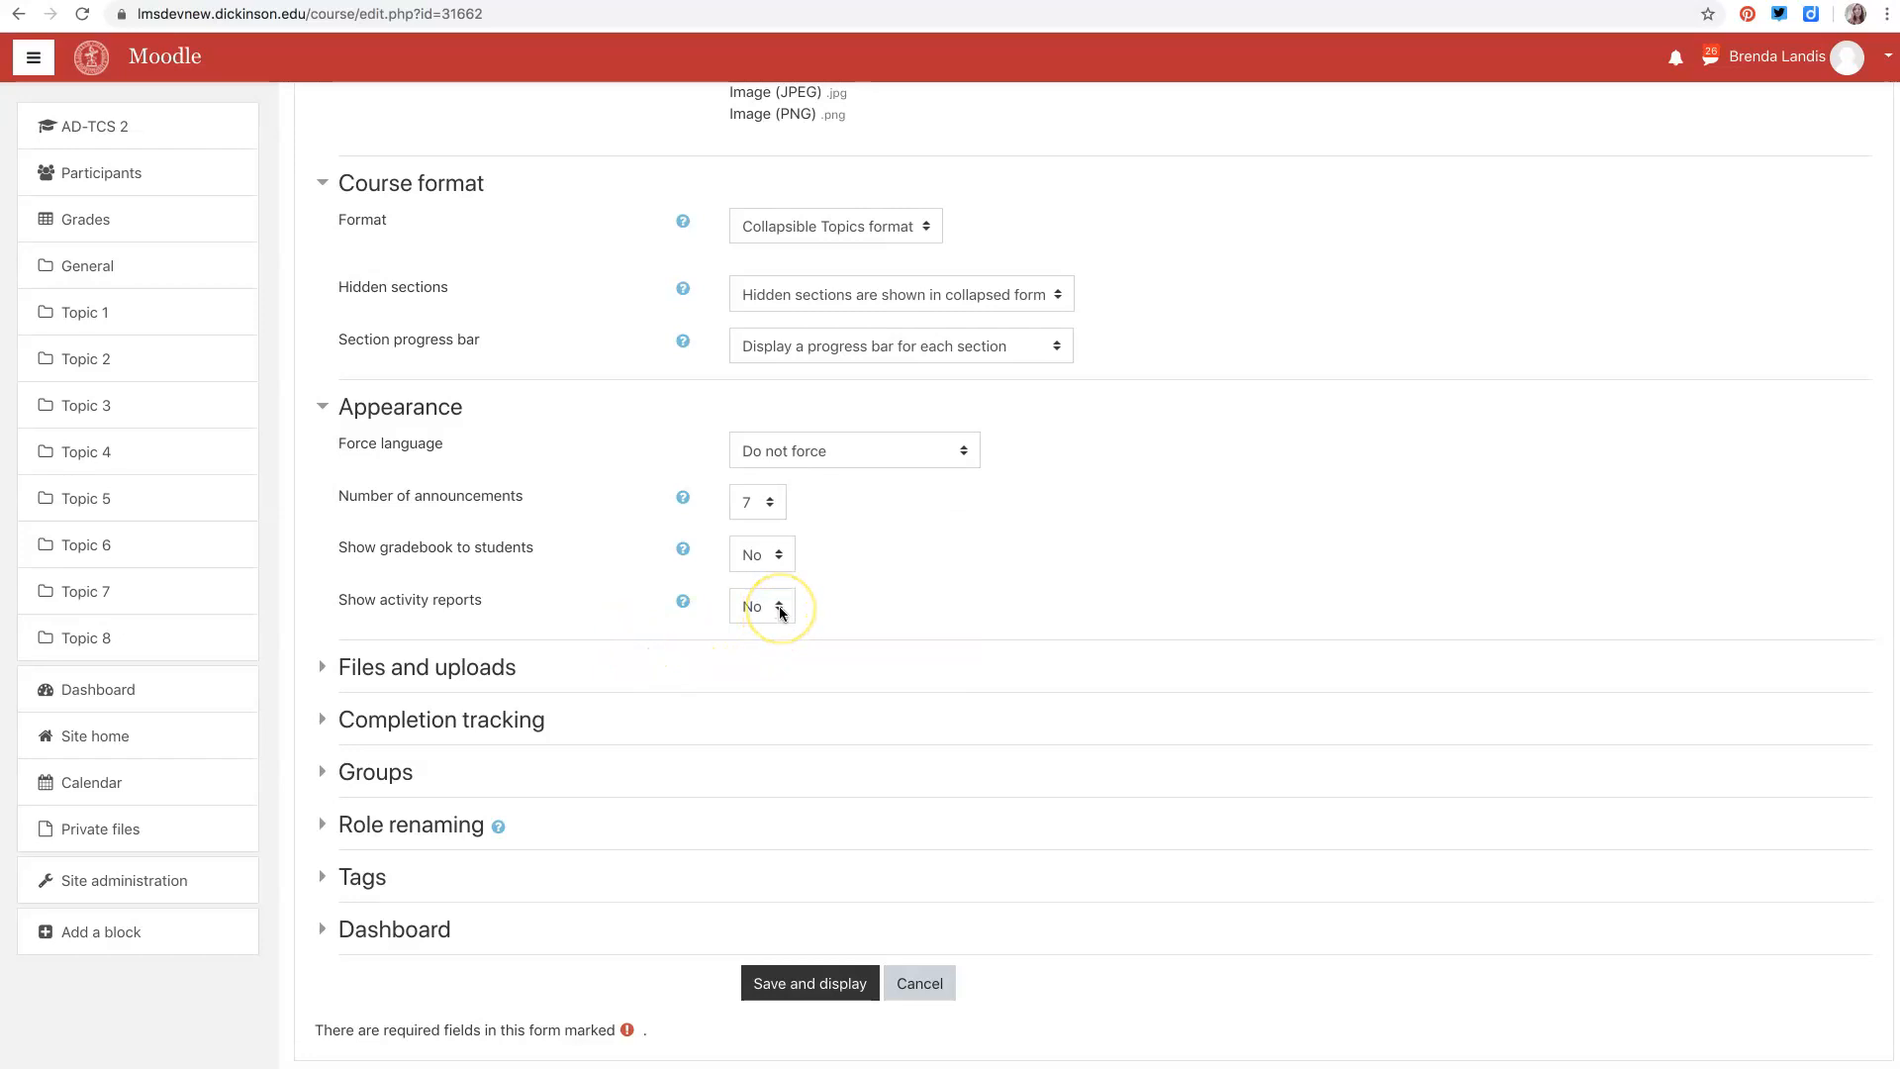
left_click(779, 608)
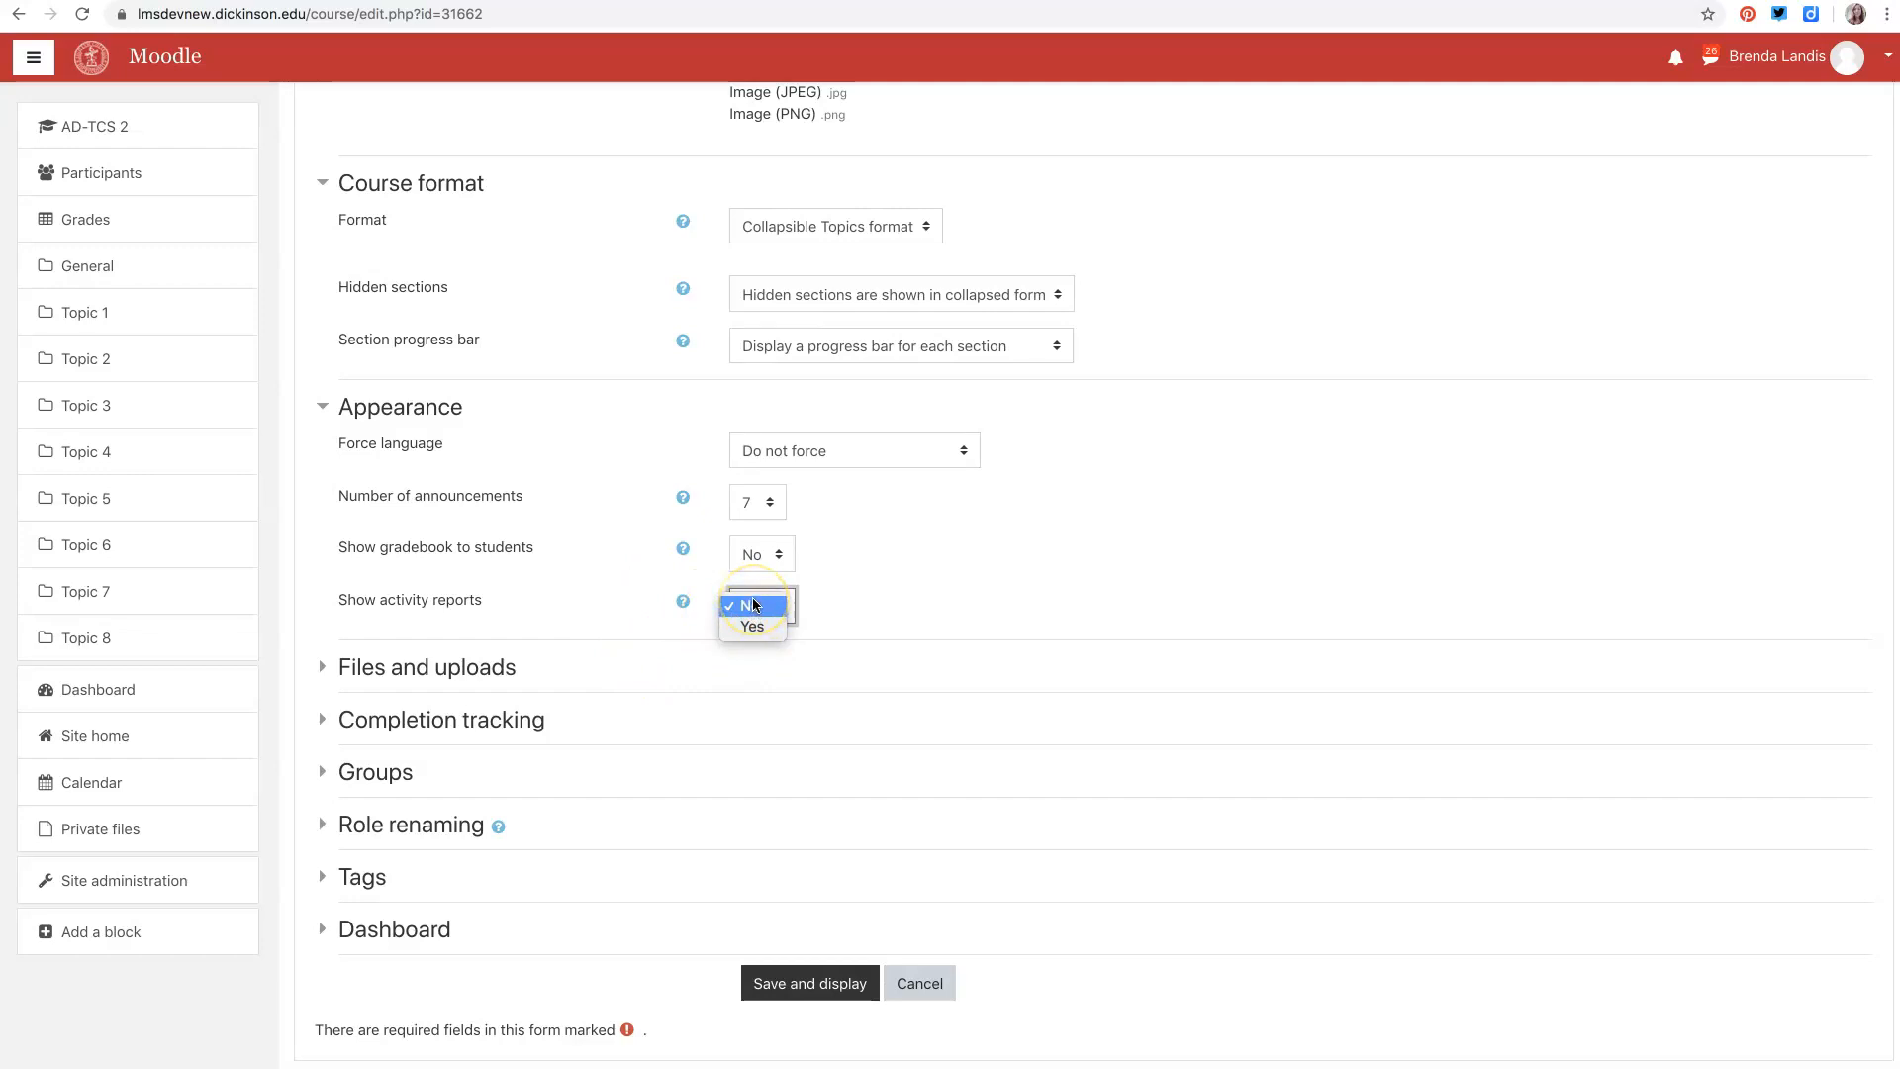
left_click(644, 621)
- Expand the Files and uploads section and review the Maximum upload size options without changing them
left_click(395, 669)
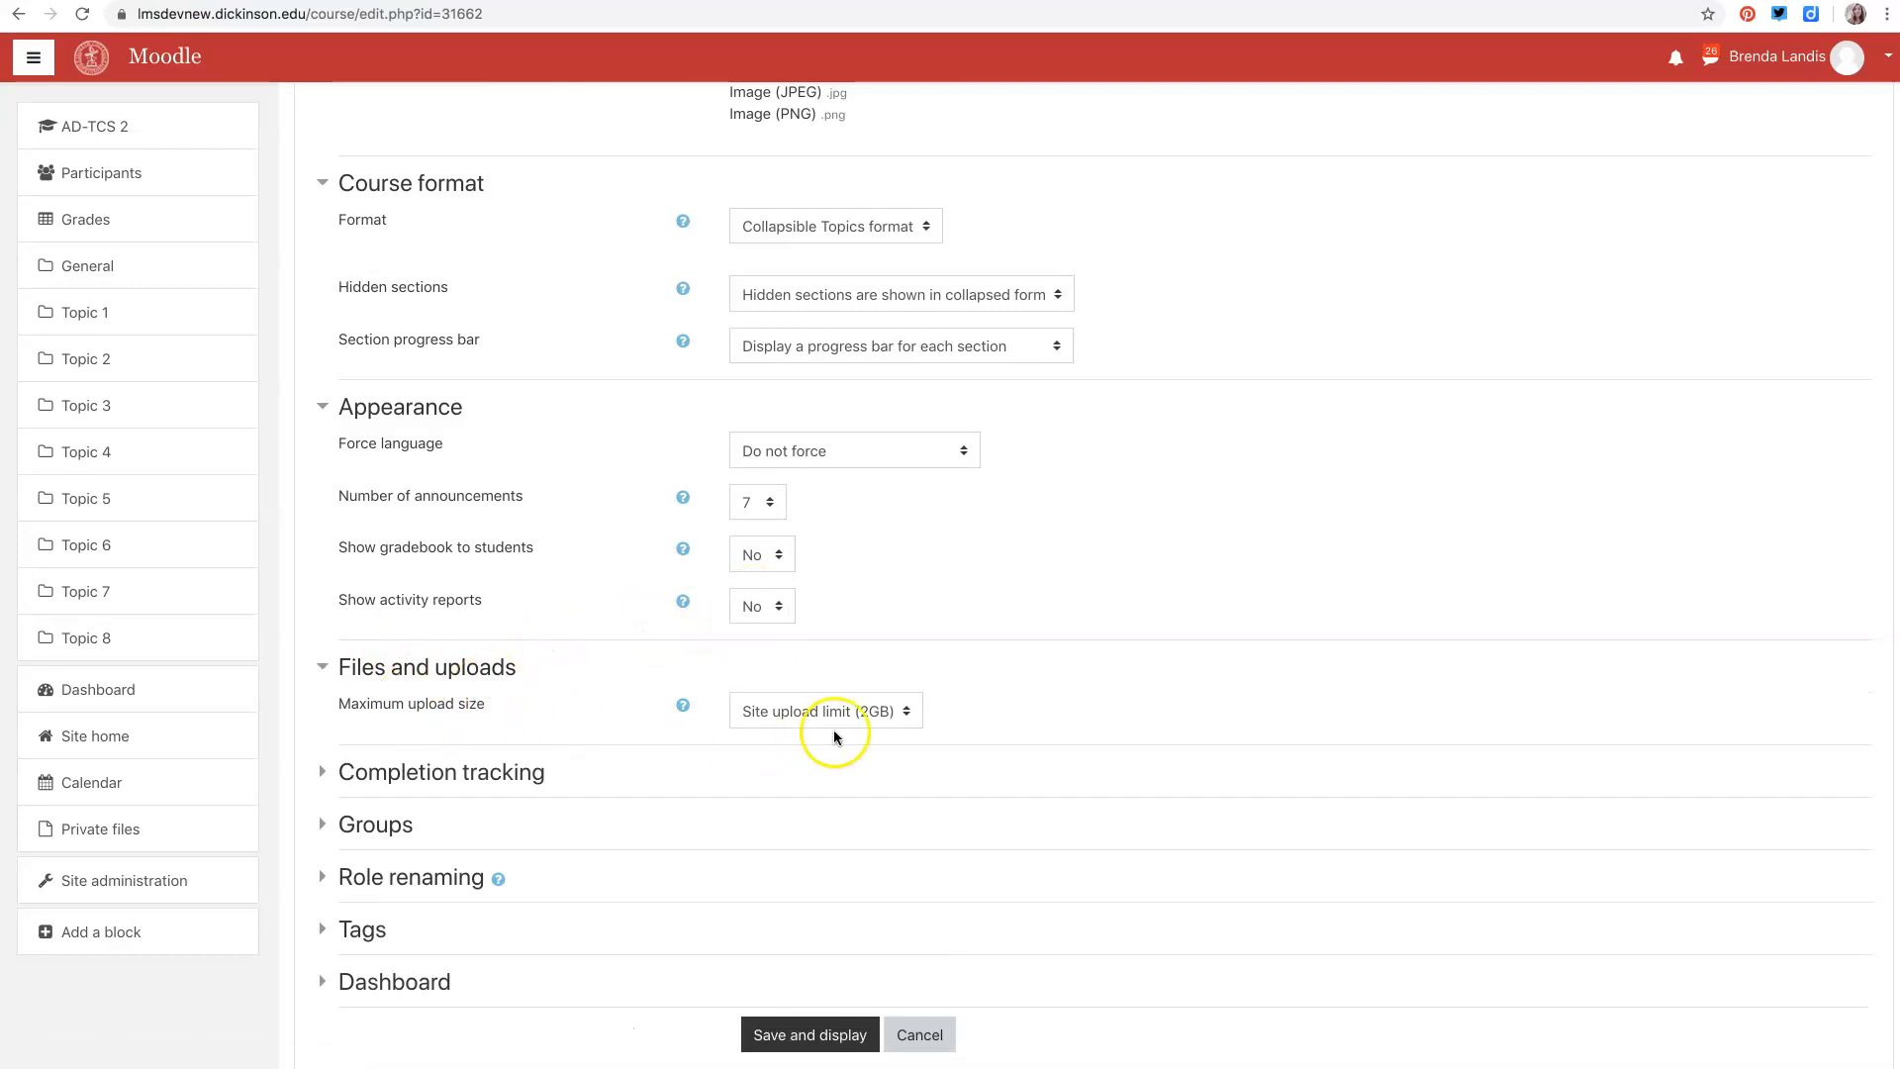
left_click(899, 713)
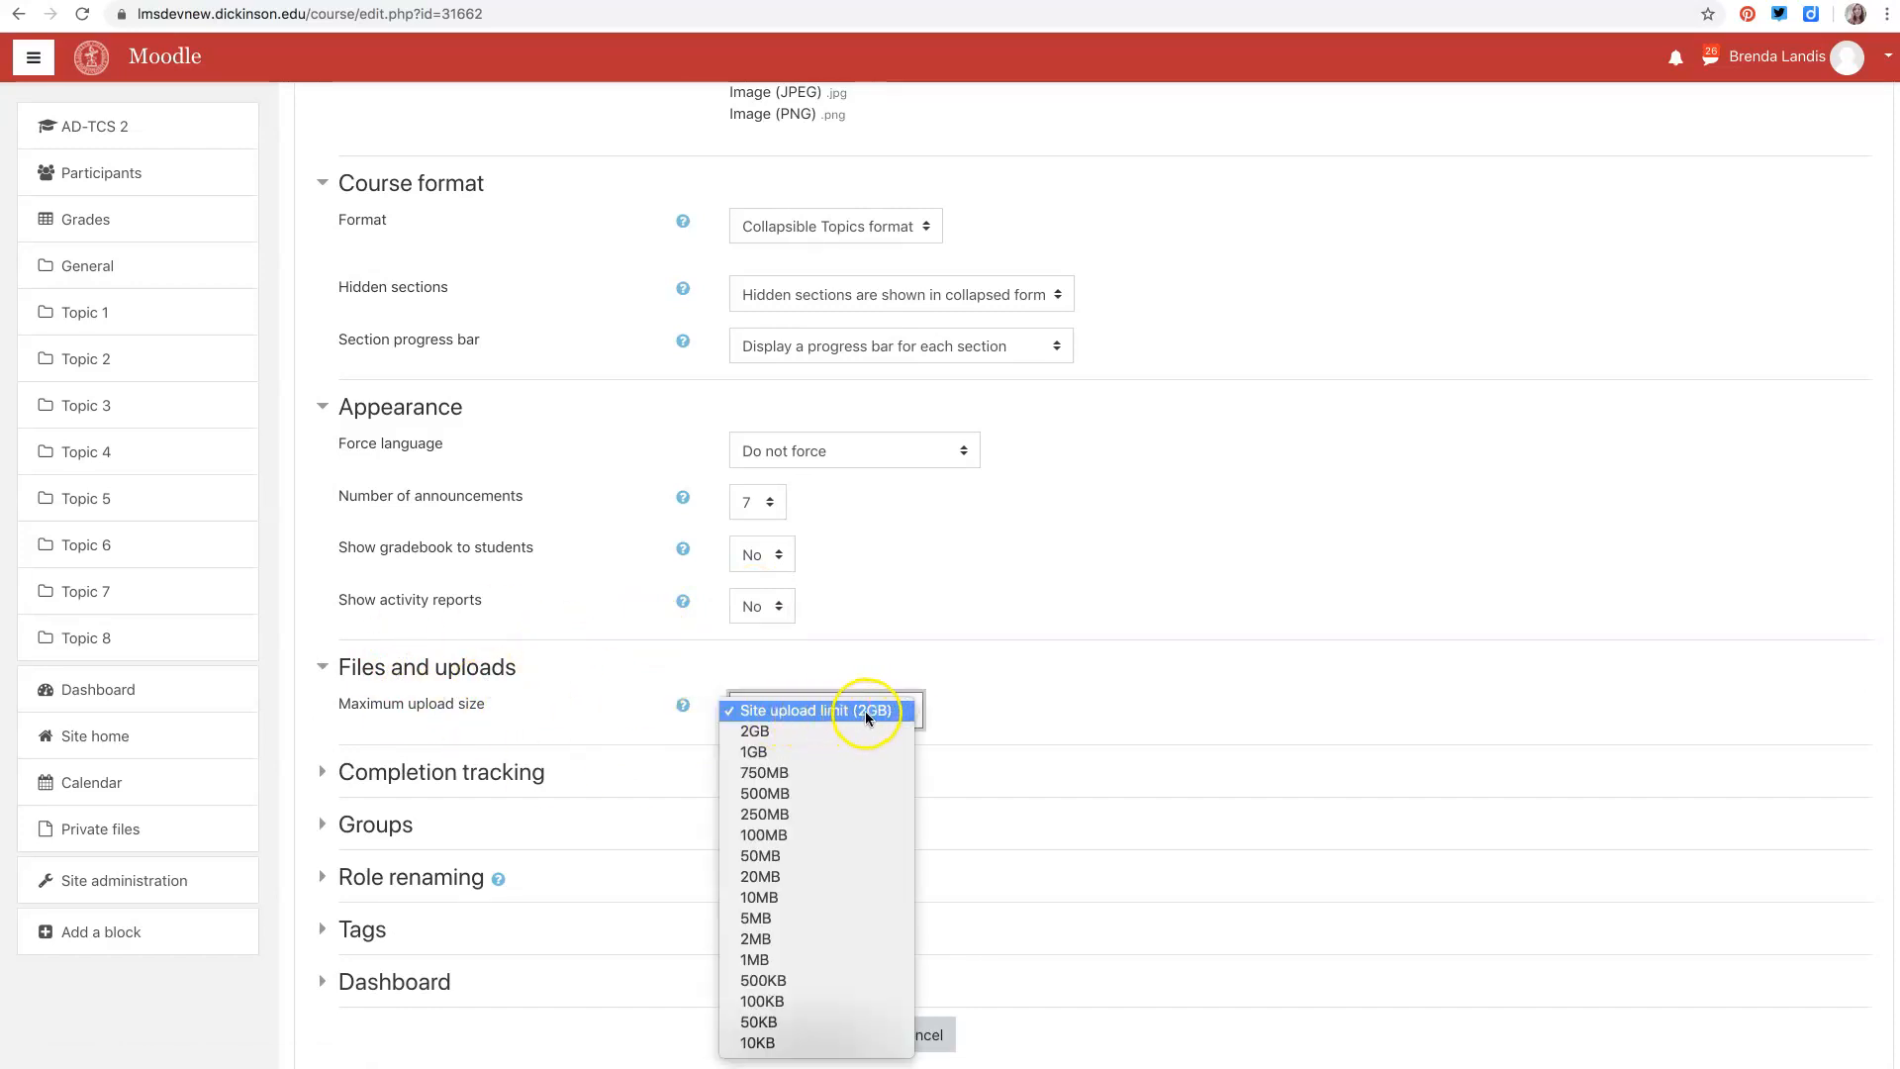
left_click(817, 711)
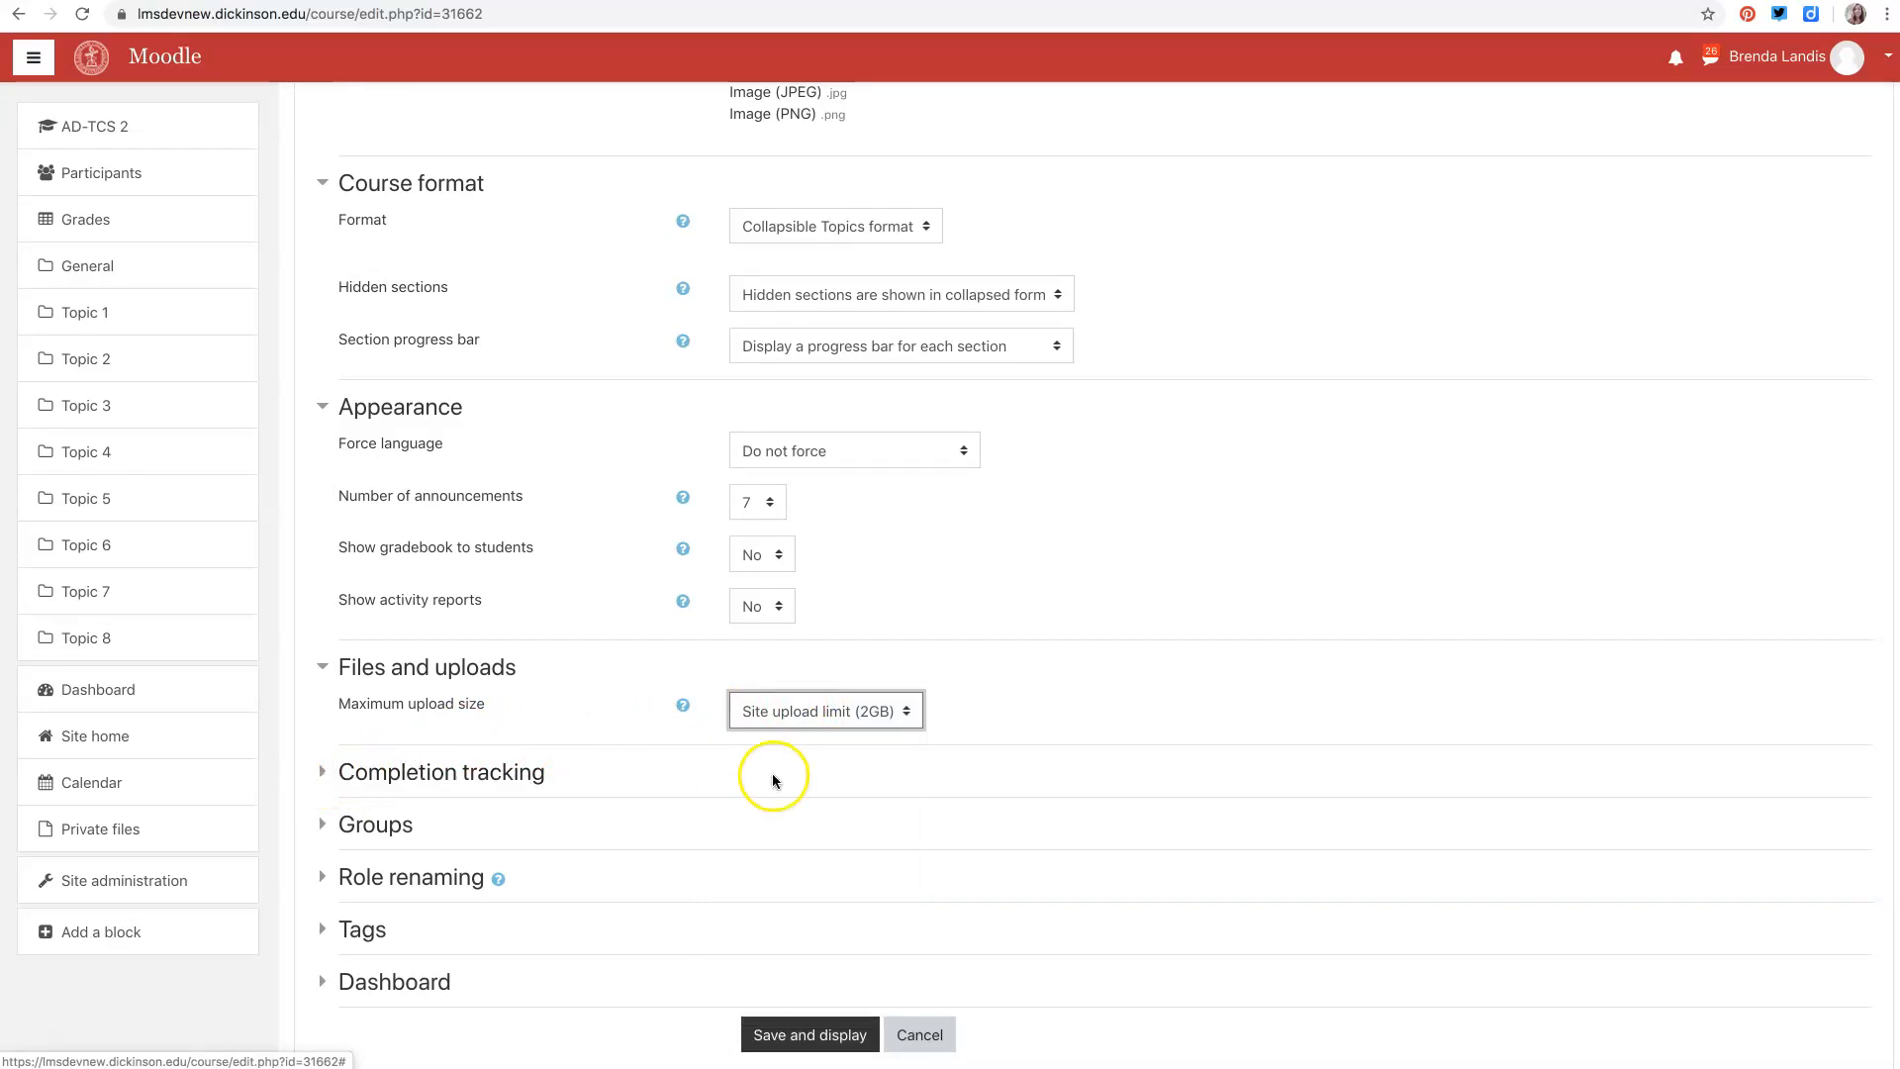
- Expand the Completion tracking and Groups sections and review the Group mode options without changing them
left_click(358, 772)
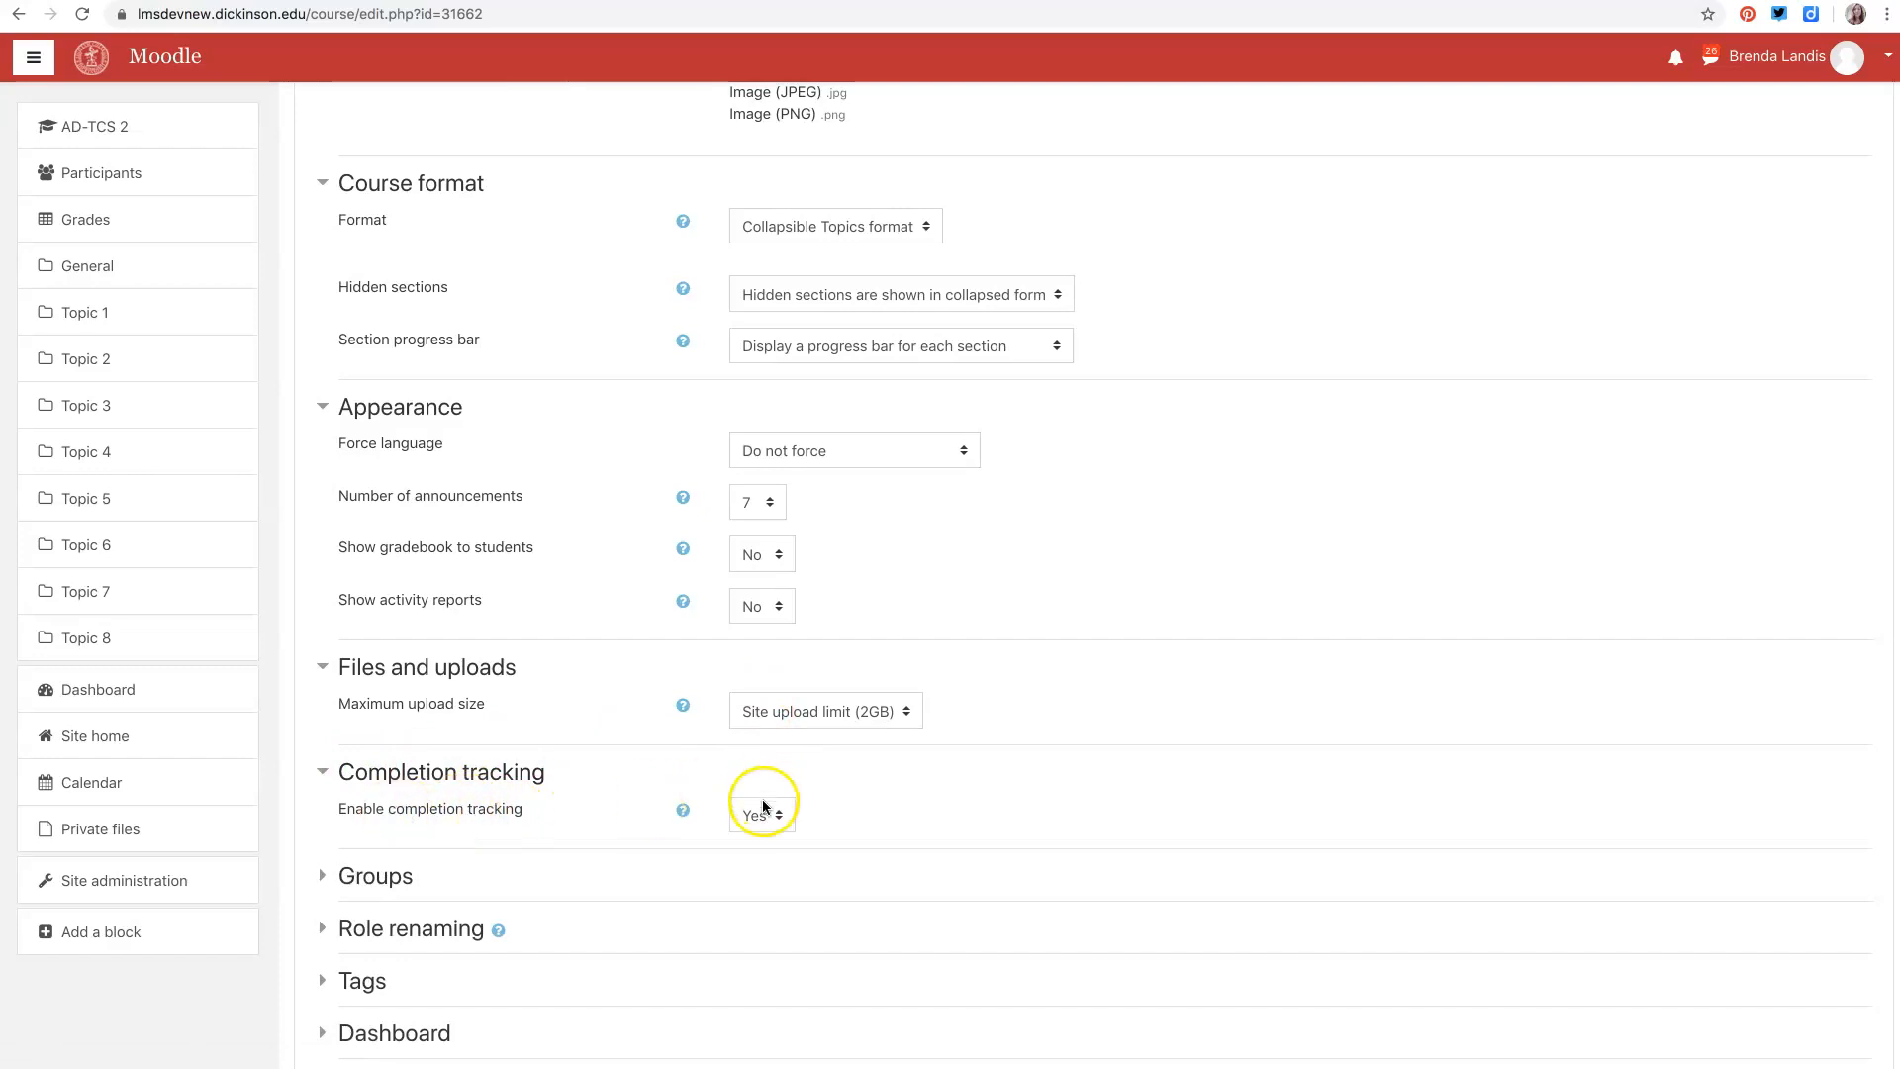
left_click(350, 882)
scroll(603, 809, "down", 3)
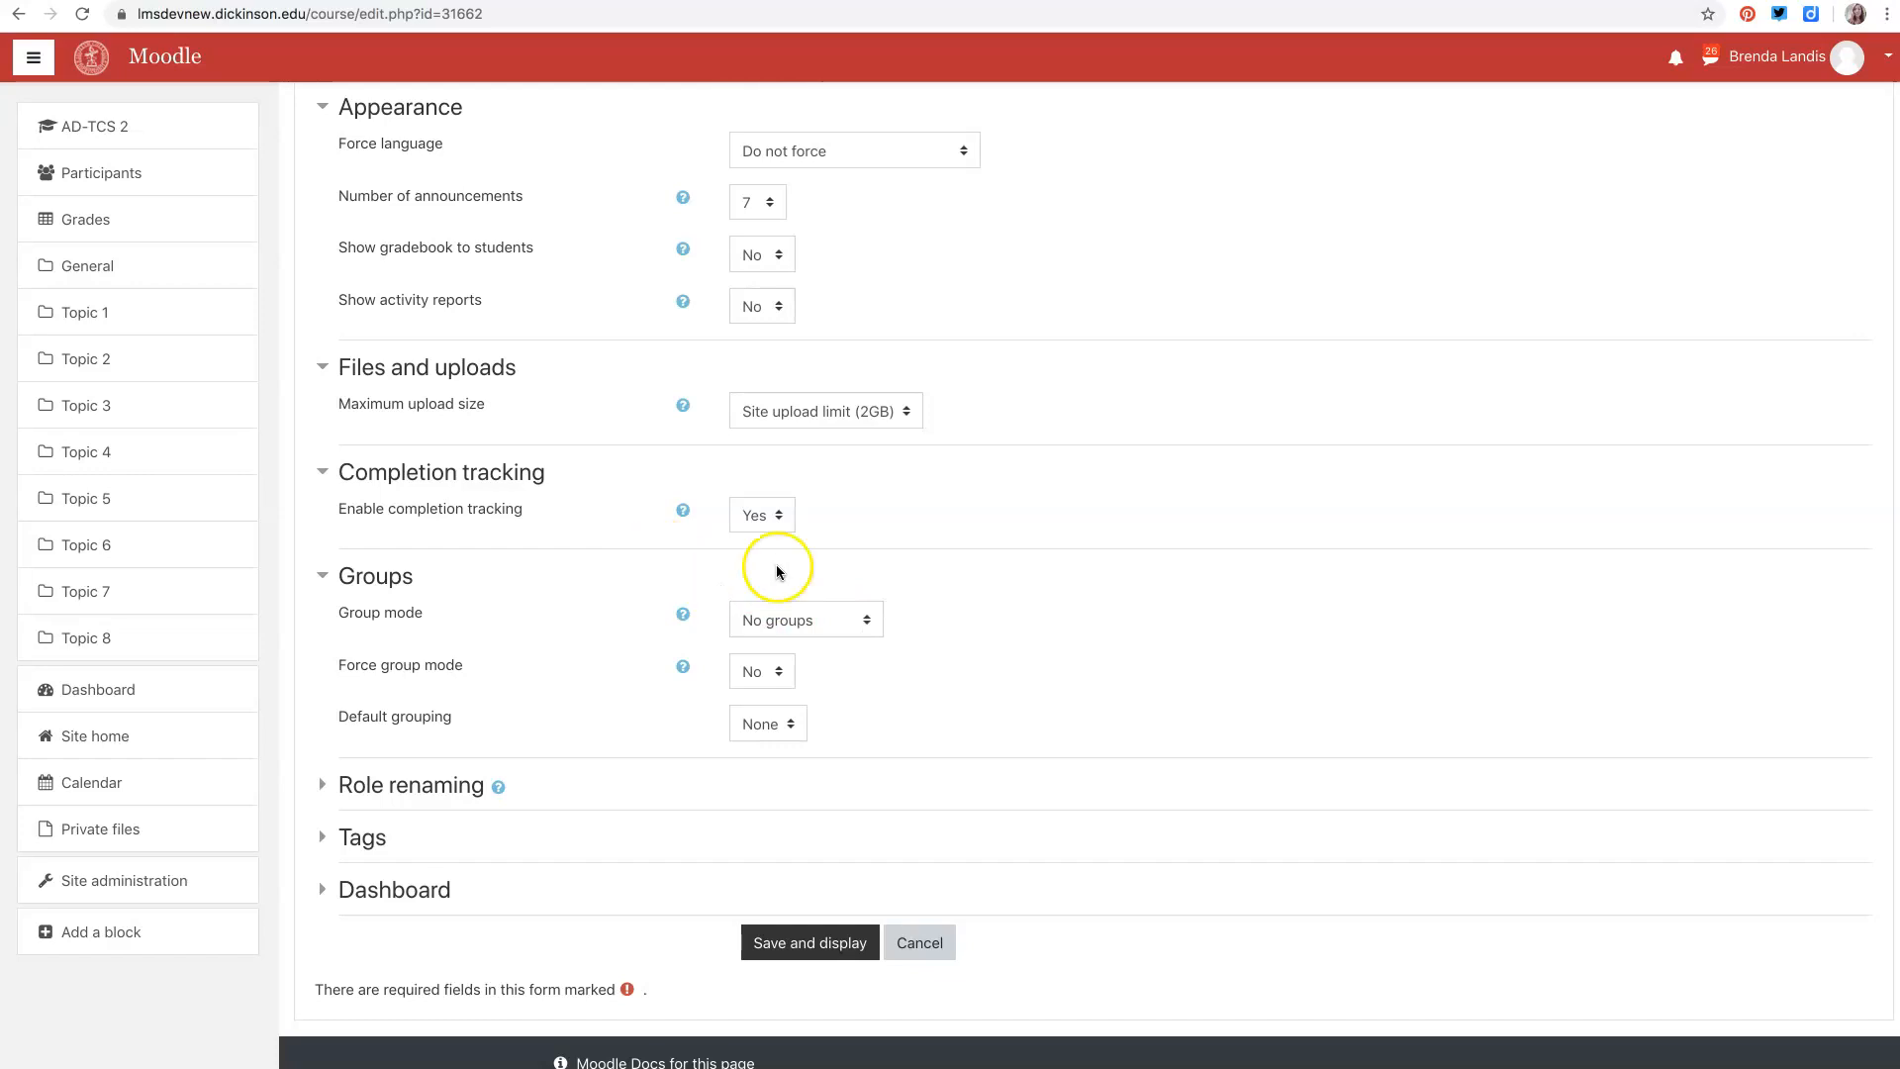
left_click(866, 624)
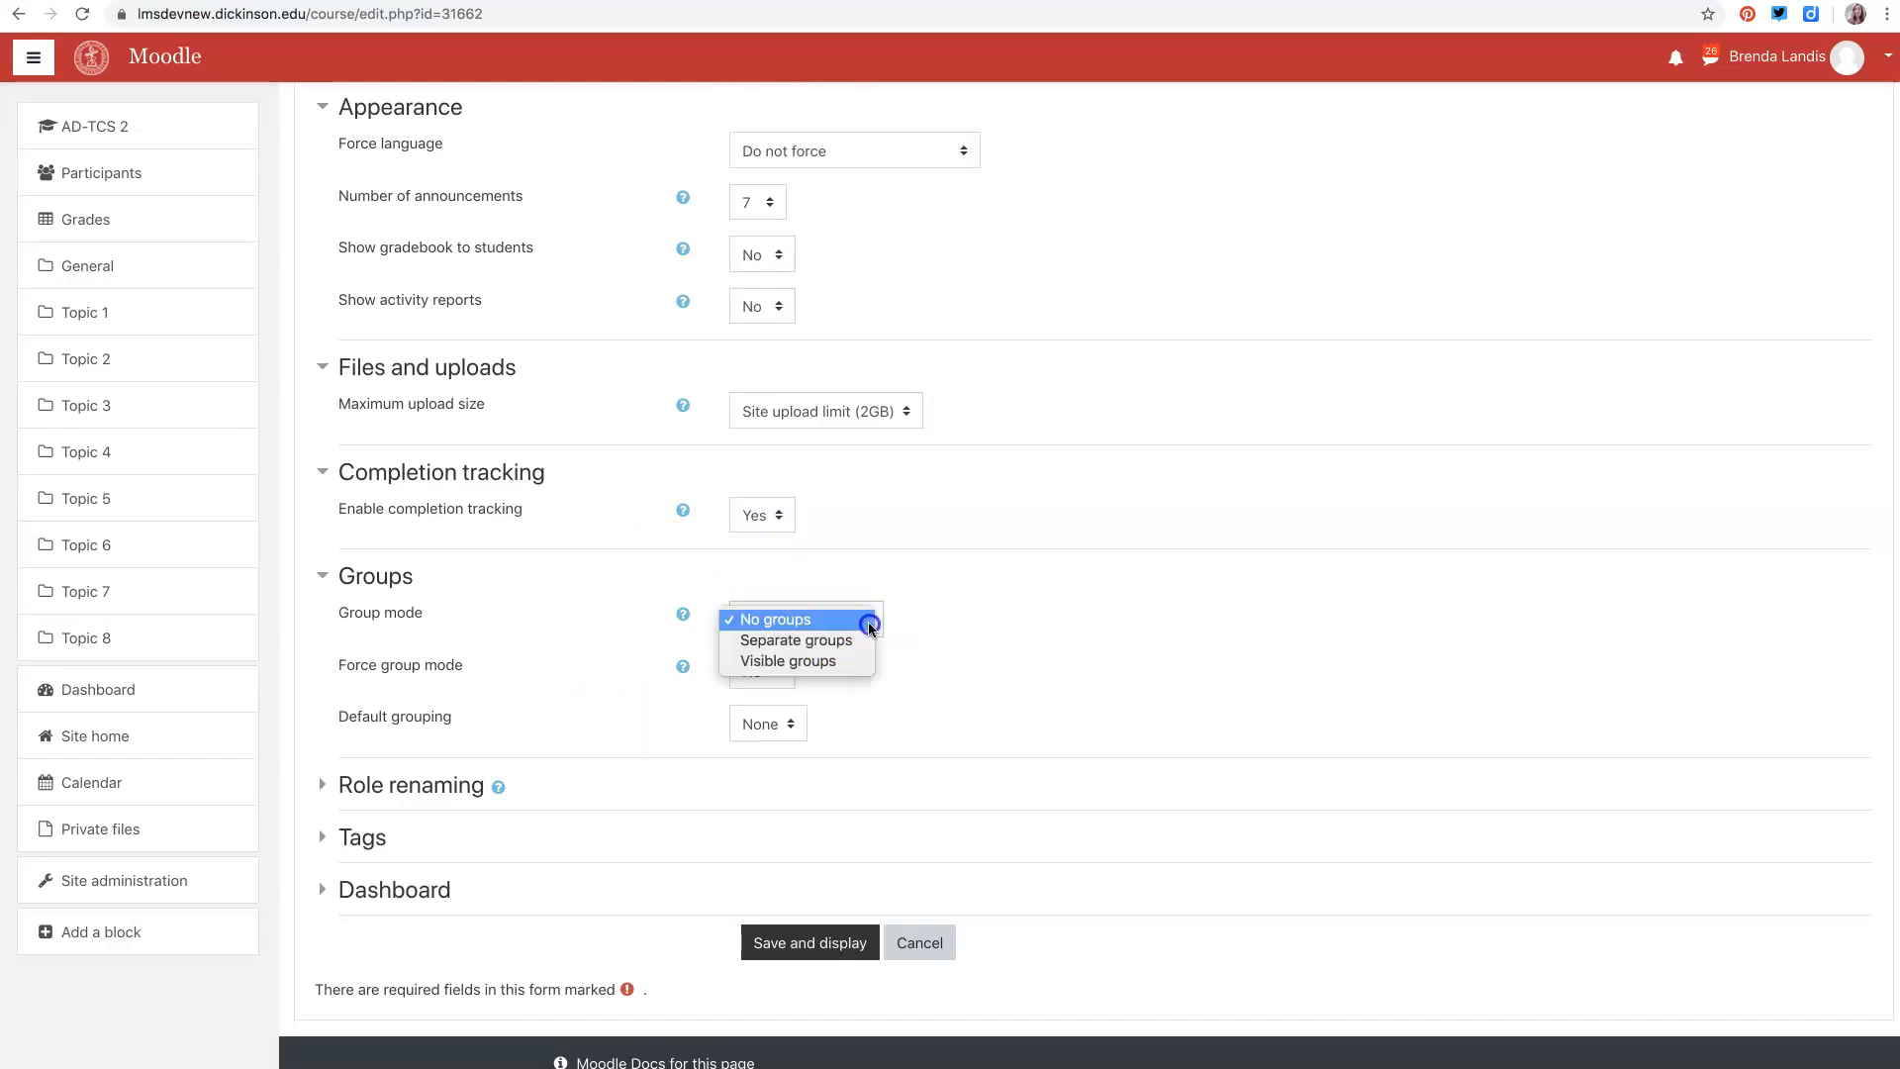
left_click(939, 551)
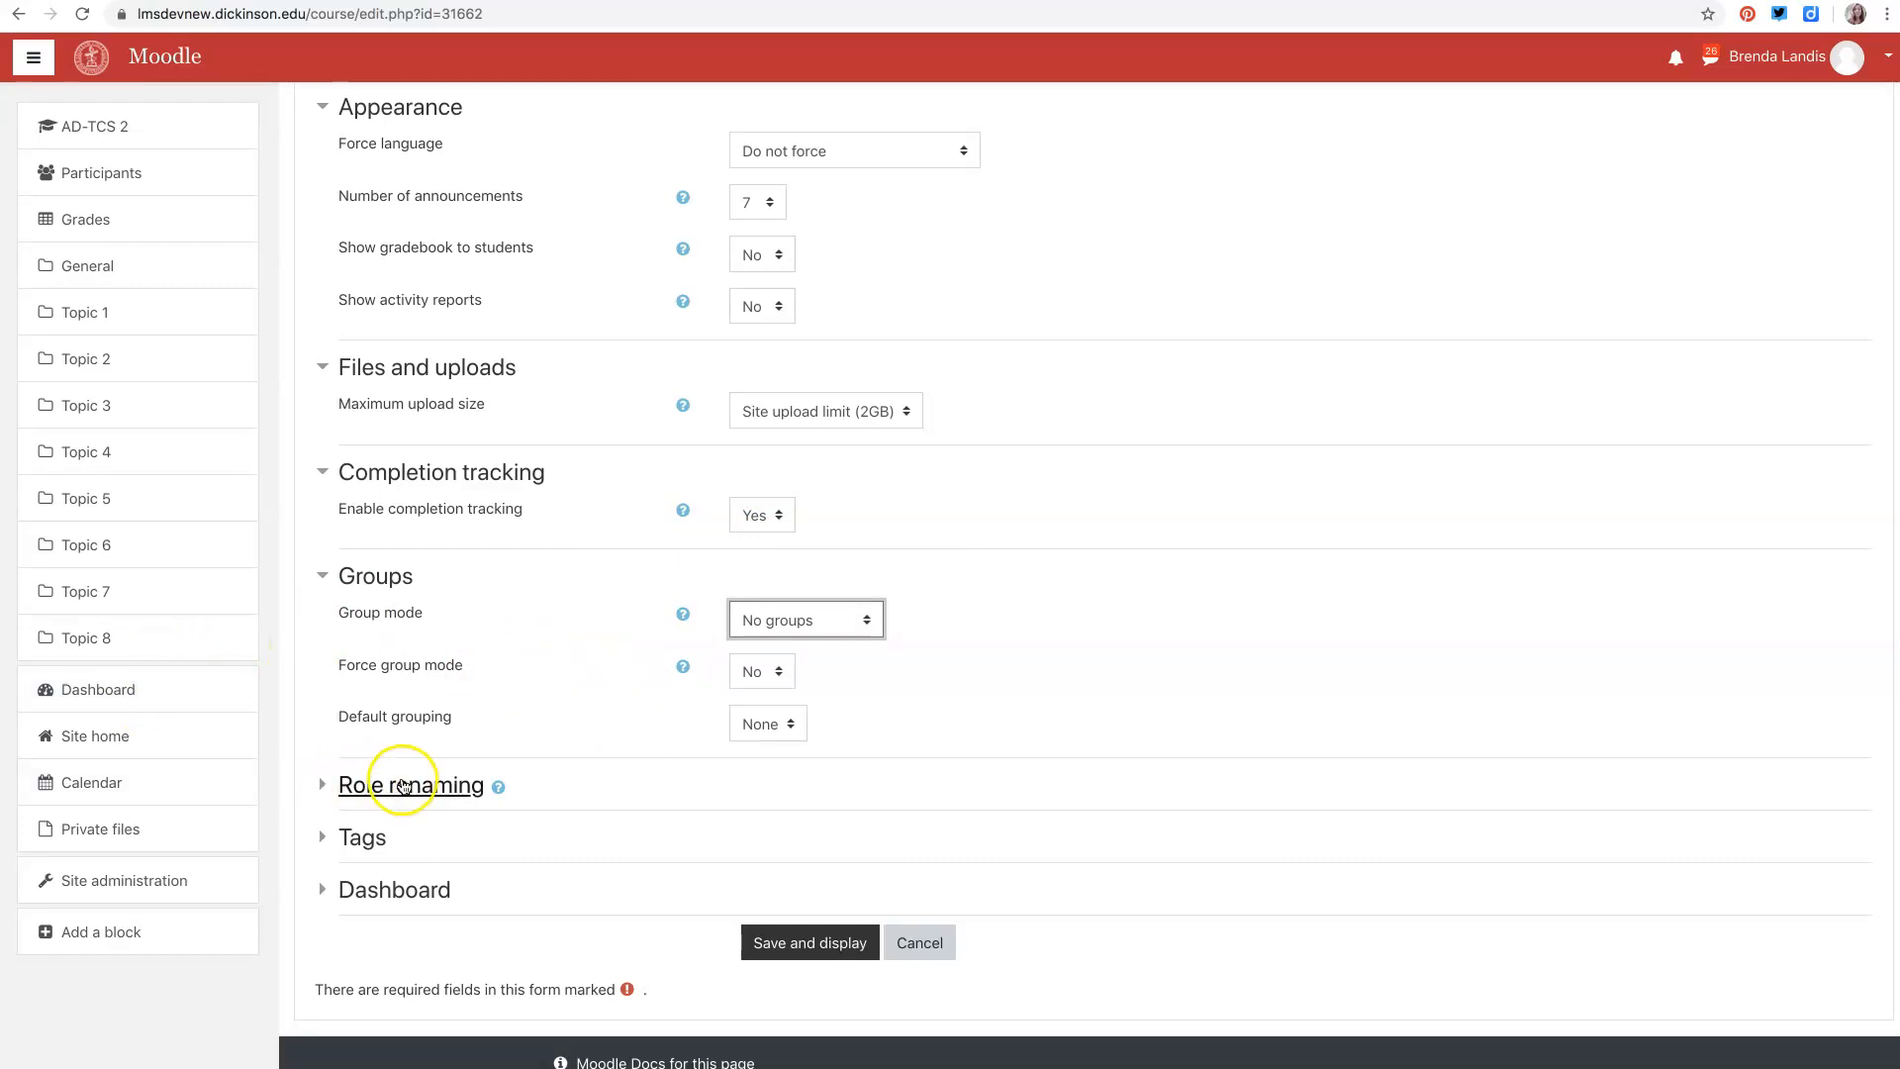
- Expand the Role renaming, Tags and Dashboard sections to review their settings
left_click(421, 785)
scroll(656, 812, "down", 9)
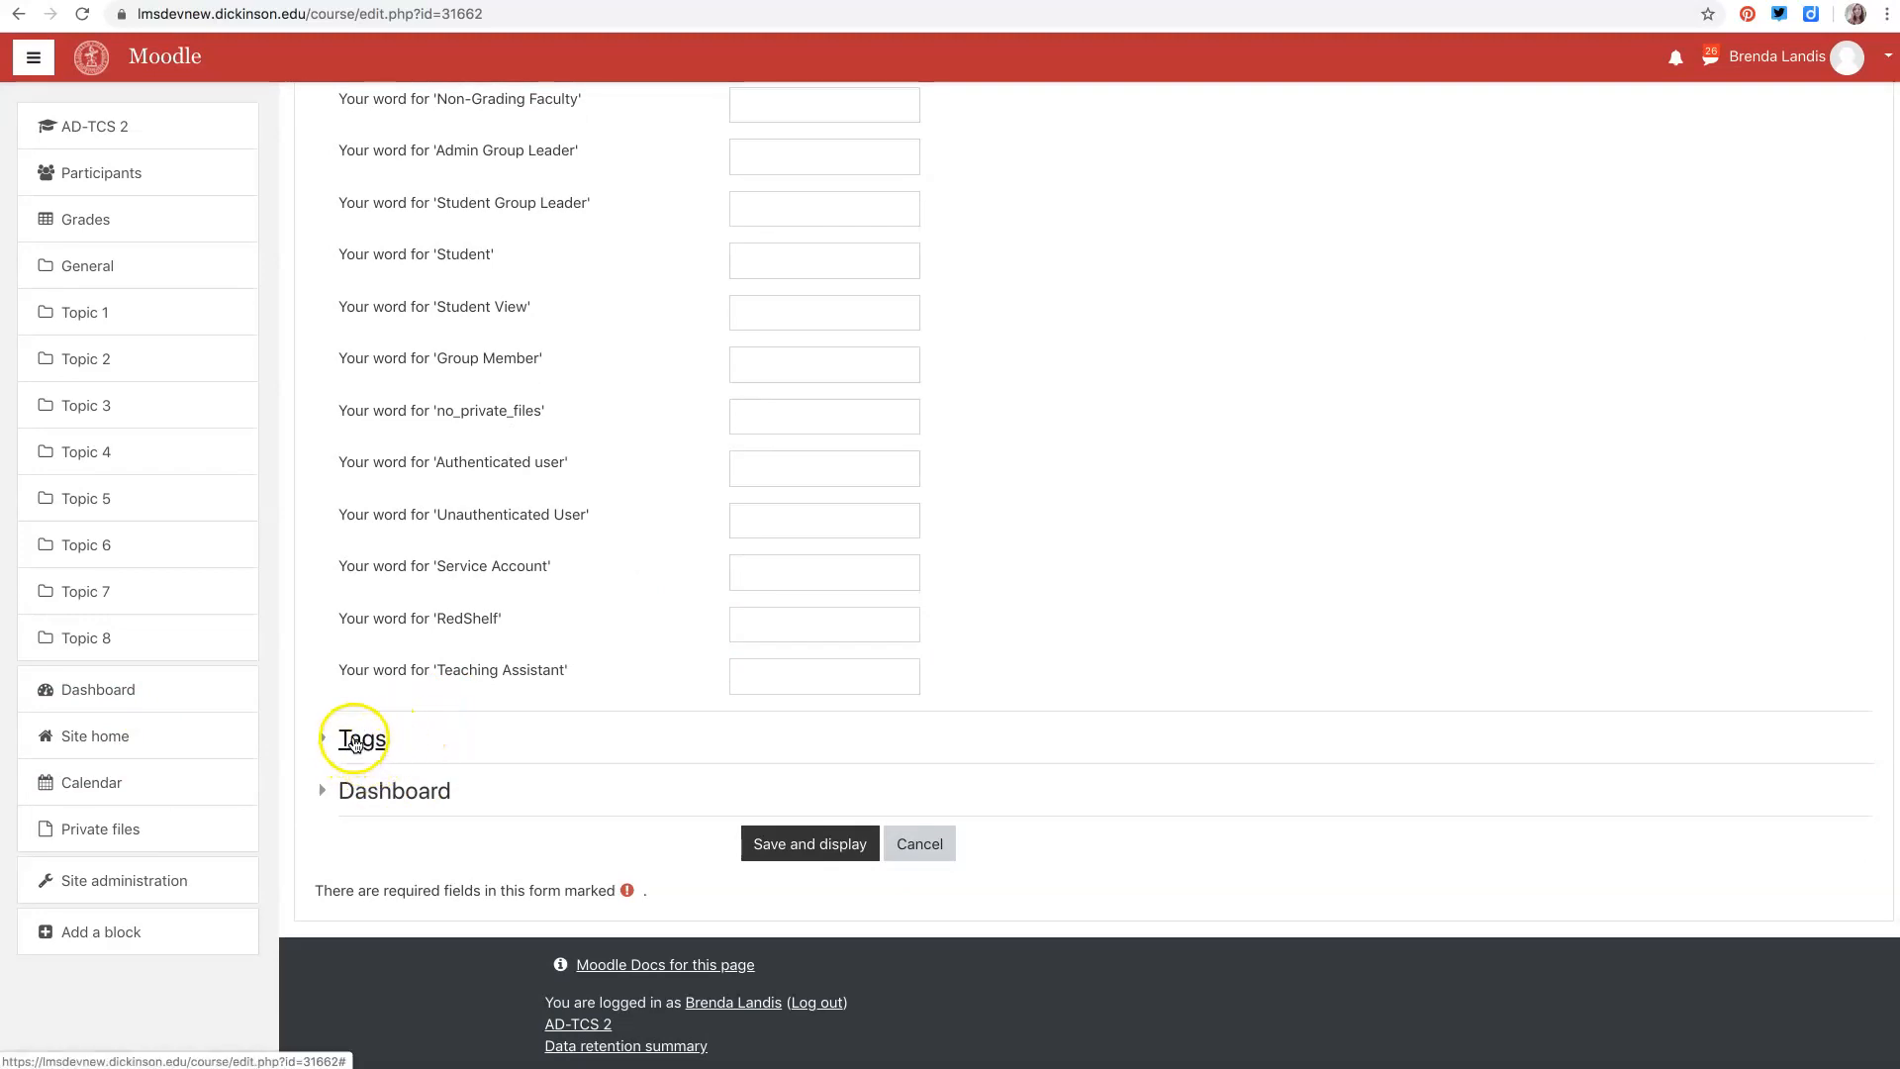
left_click(368, 749)
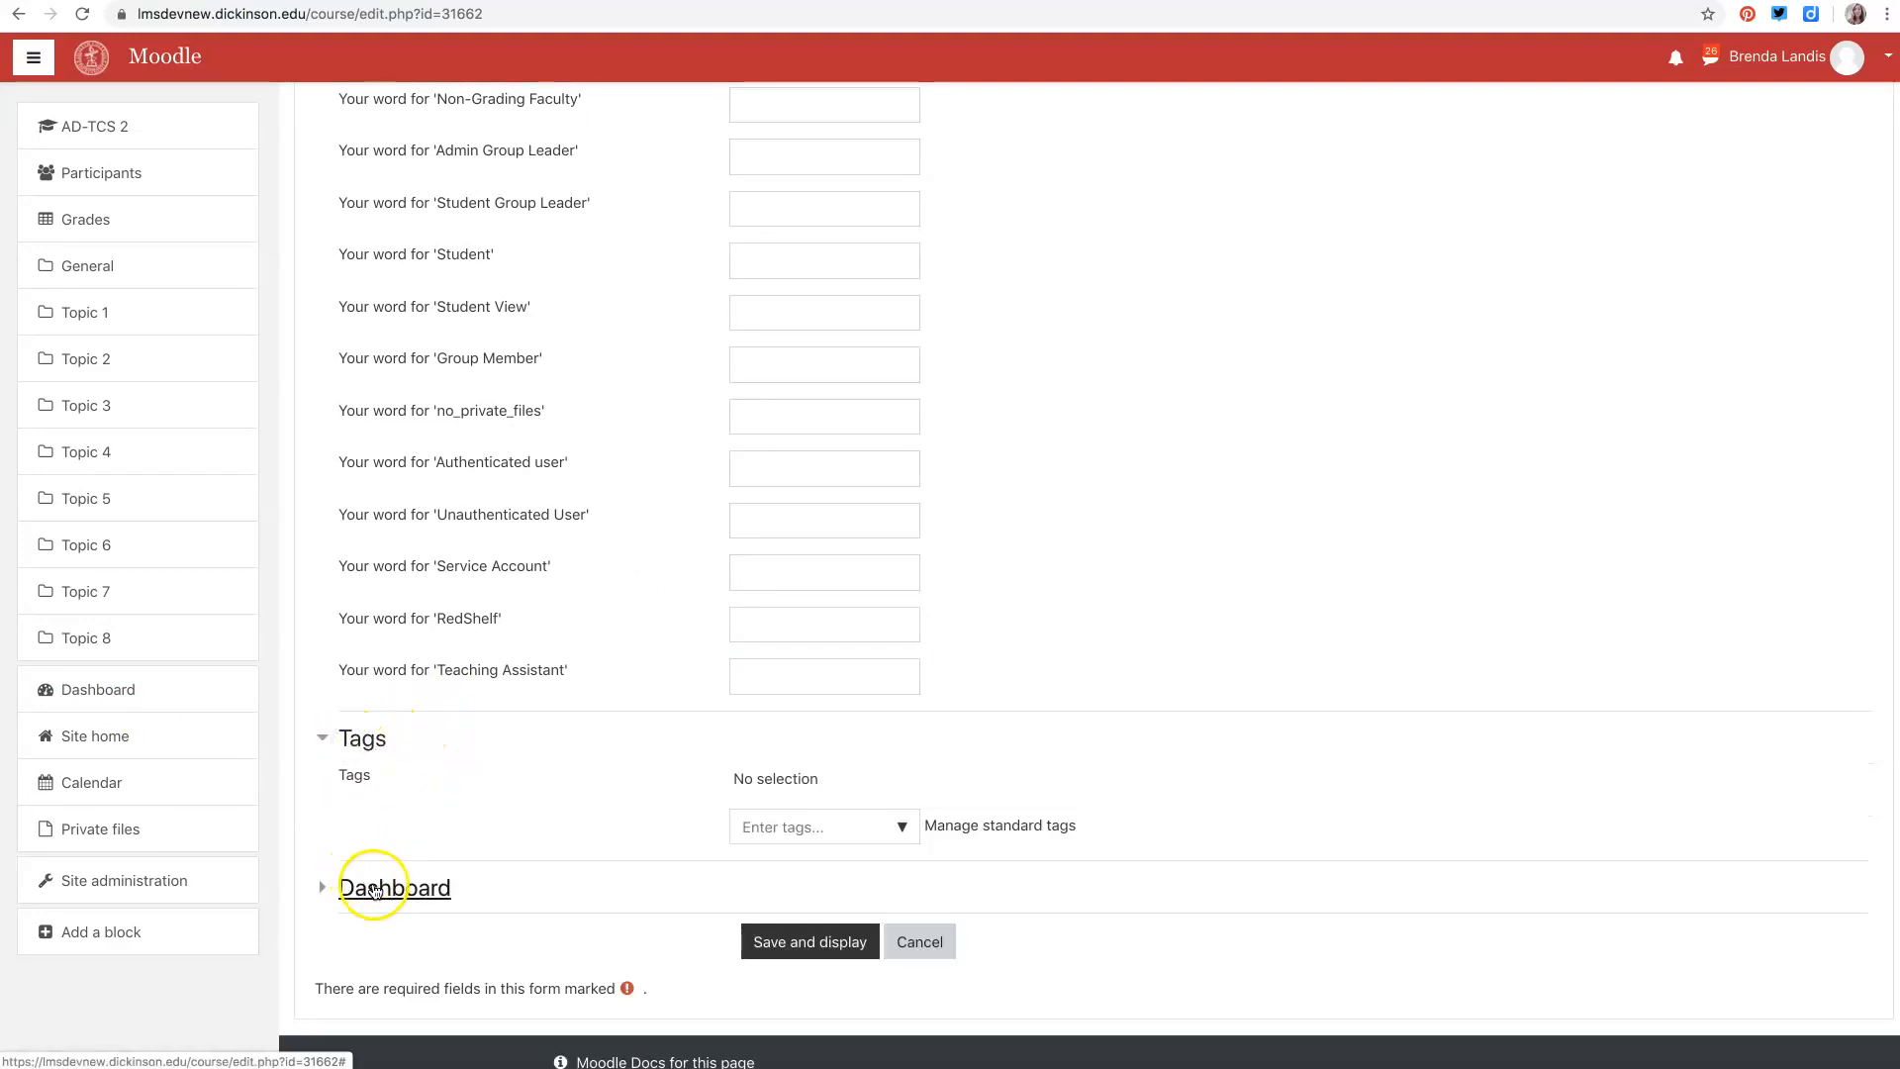
left_click(374, 888)
scroll(374, 889, "down", 2)
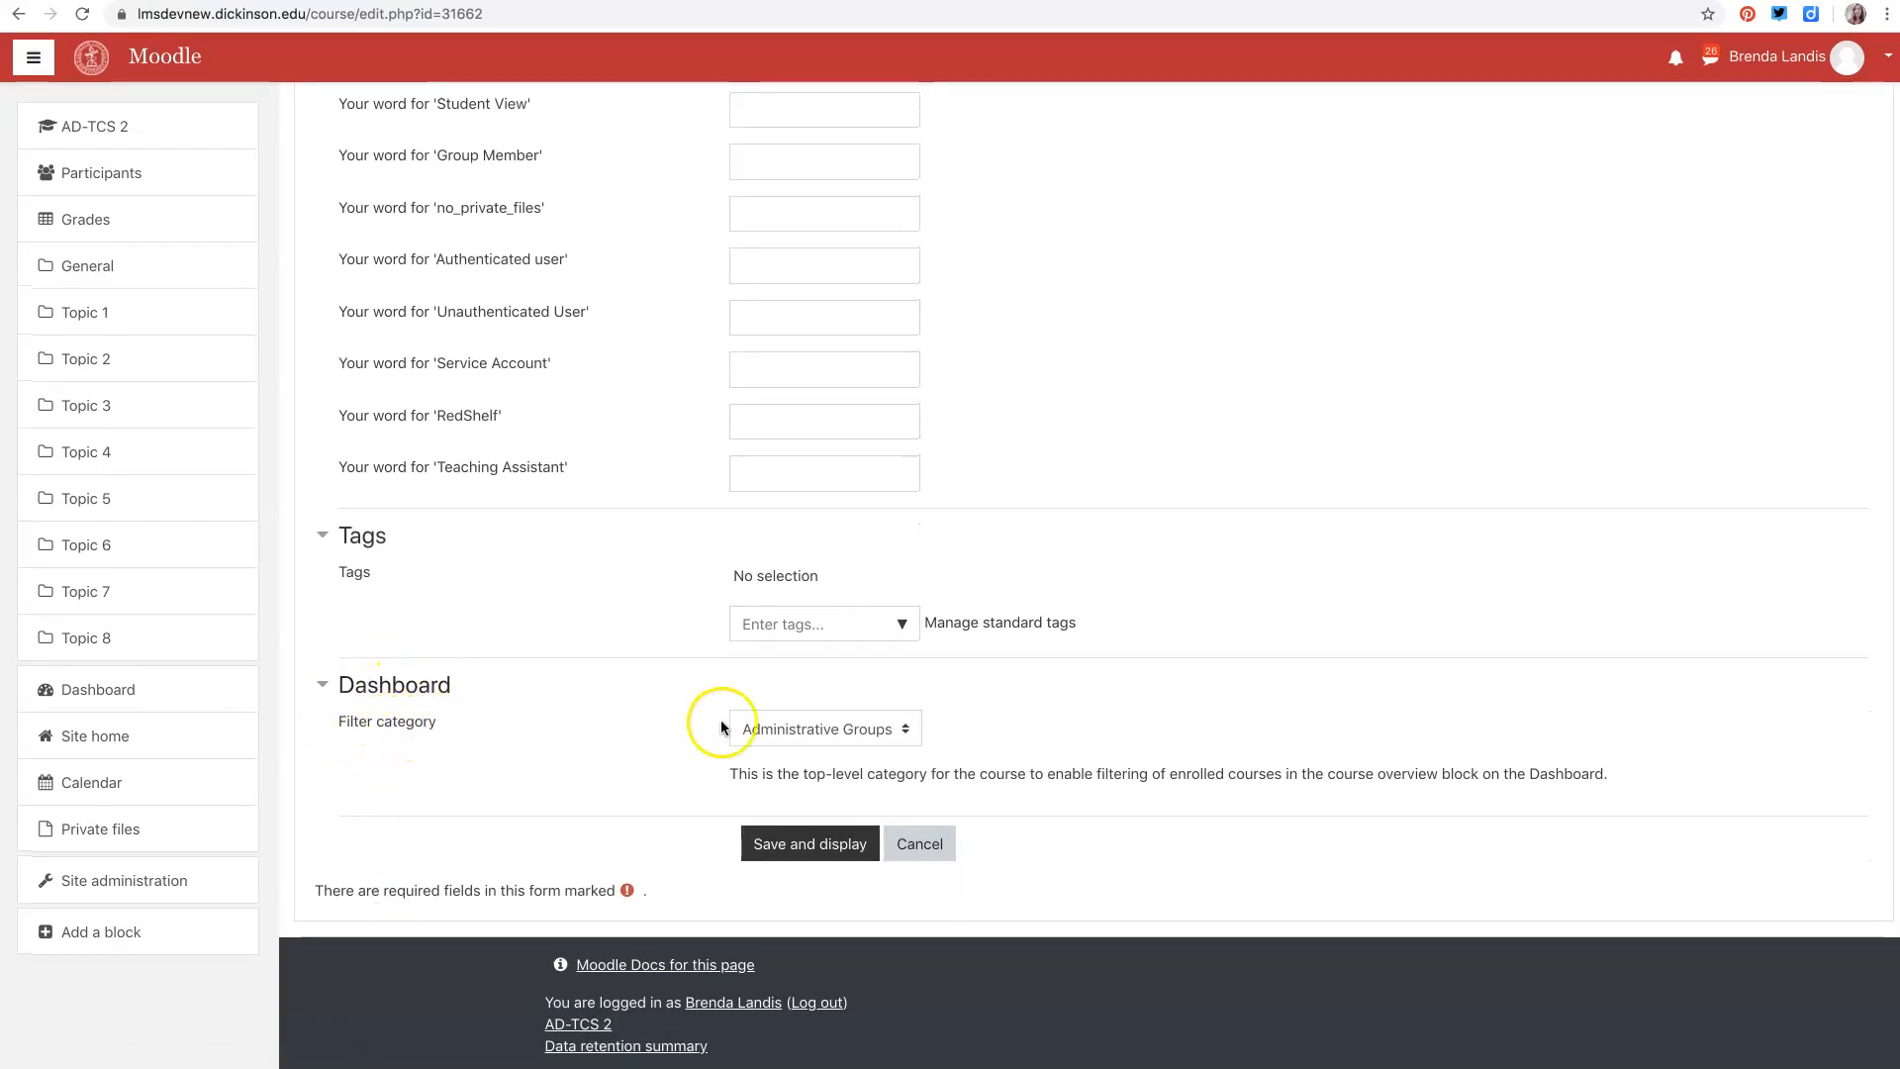
- Review the Dashboard filter category options, keep Administrative Groups, and save the course settings and display the course
left_click(905, 733)
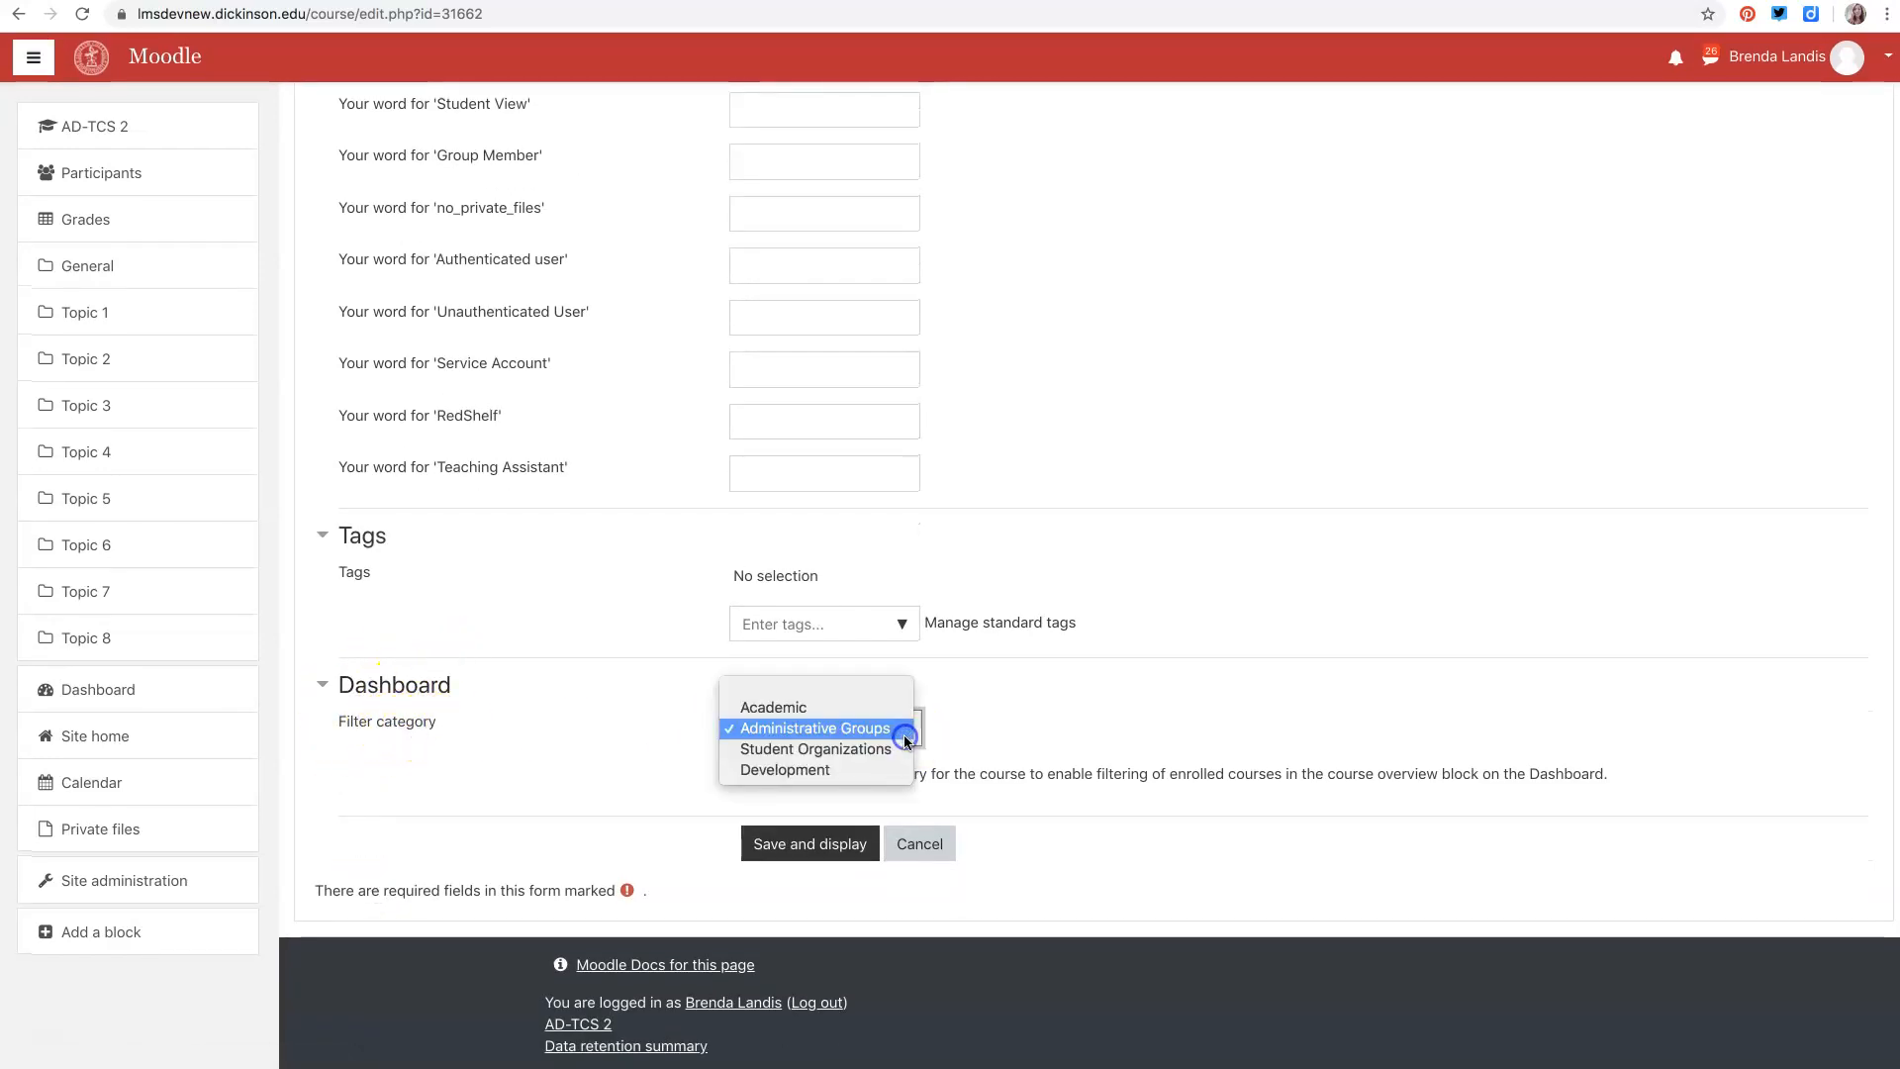
left_click(766, 709)
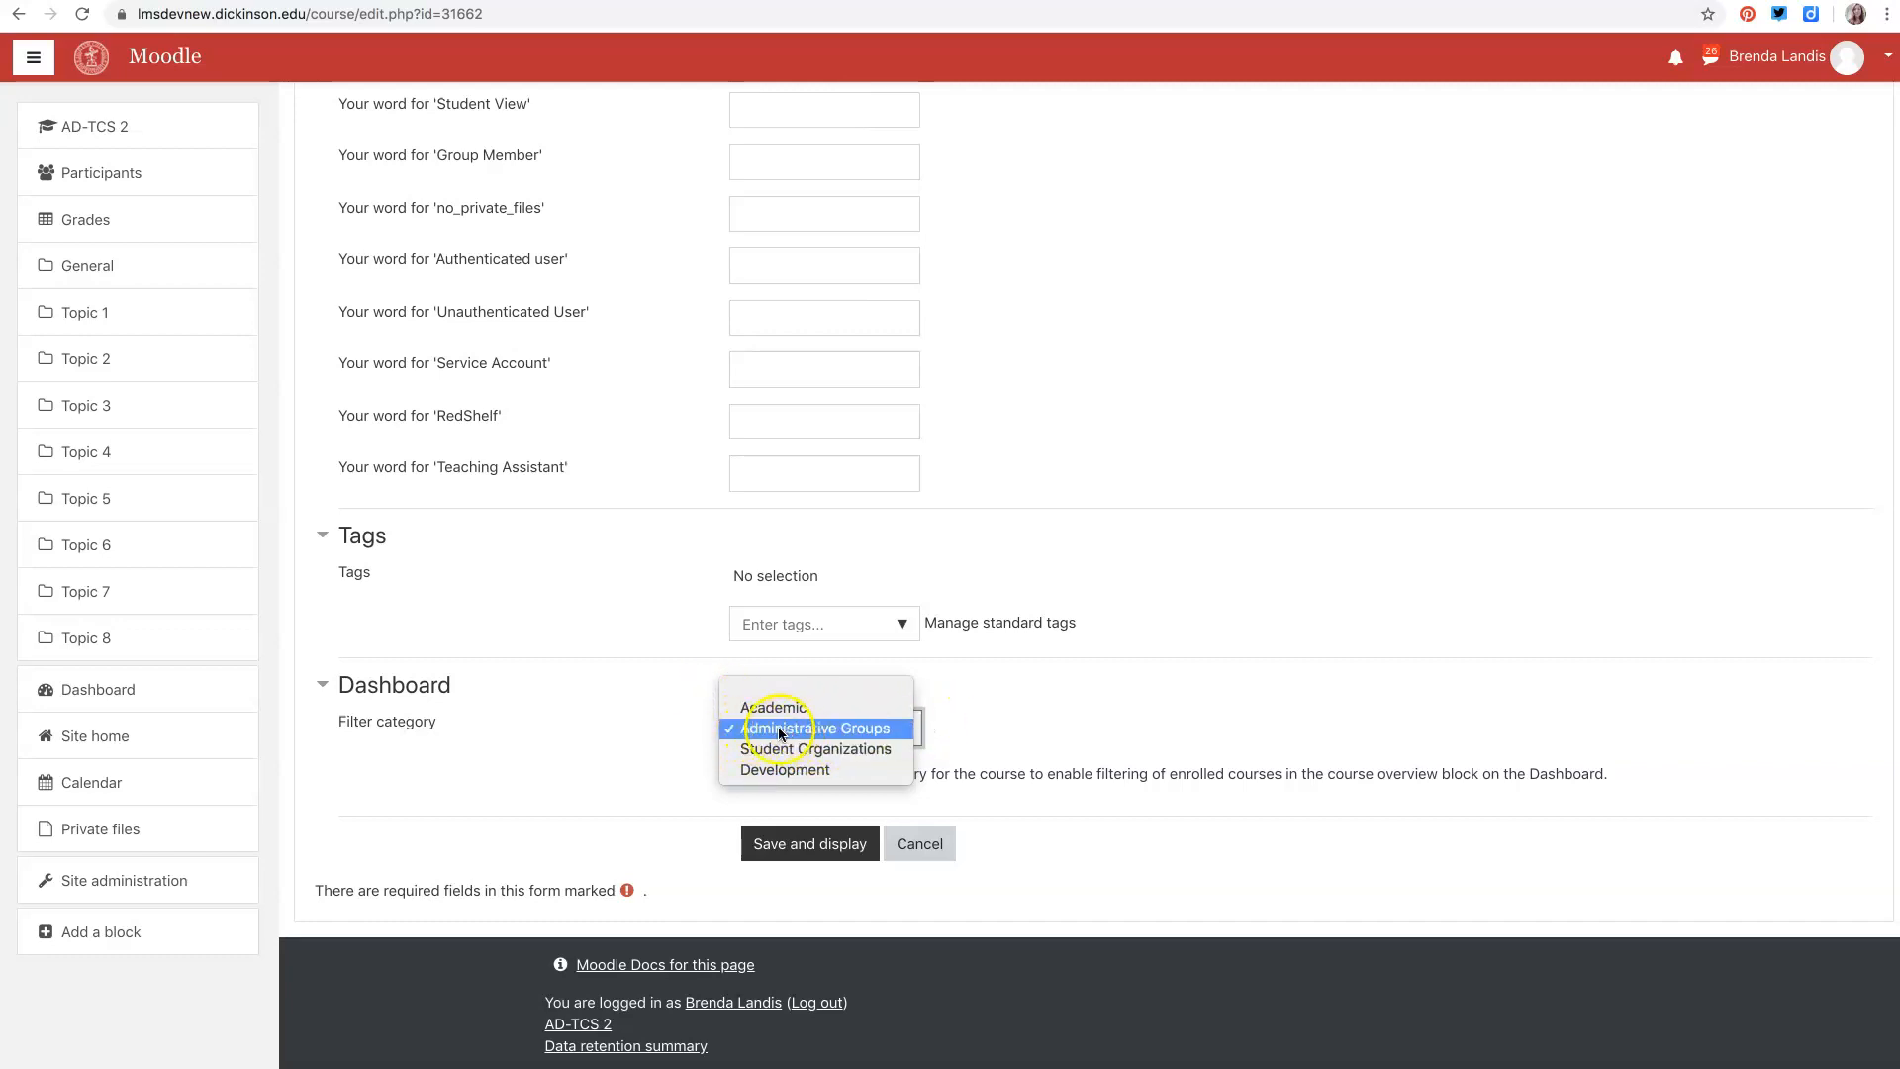
left_click(814, 849)
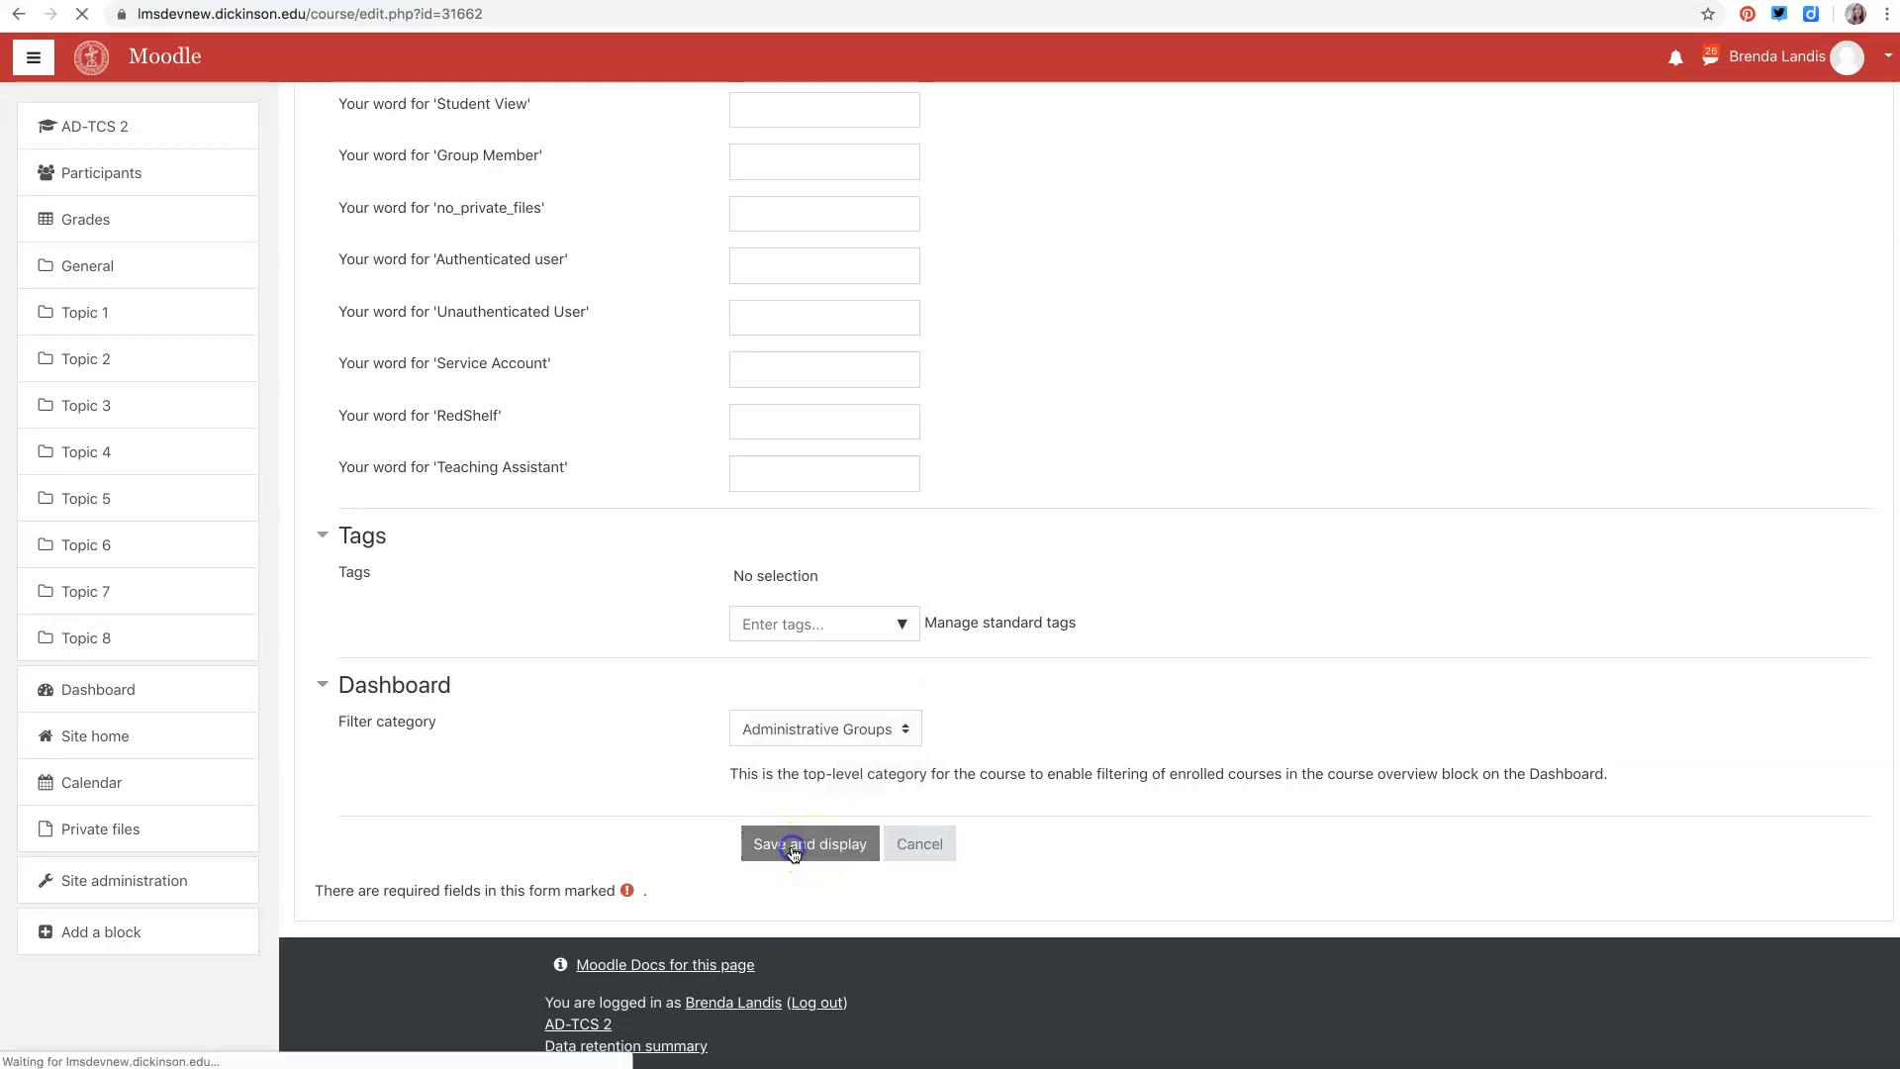